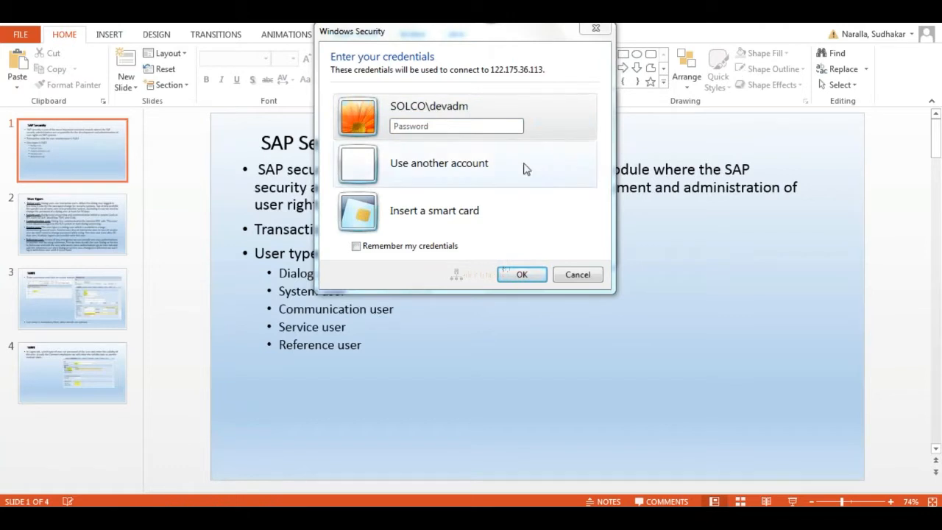
- Sign in to Remote Desktop with the account password and accept the certificate warning
{"action": "left_click", "coordinate": [429, 126]}
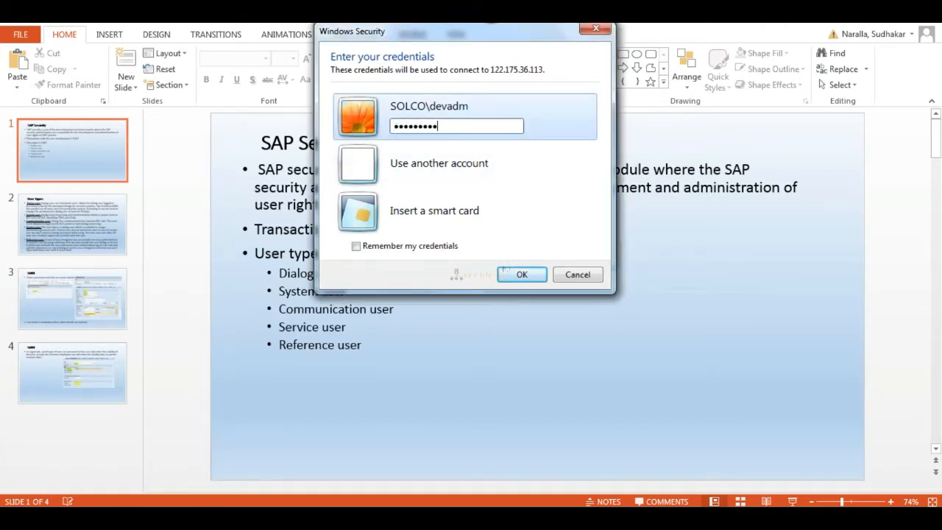
{"action": "left_click", "coordinate": [503, 270]}
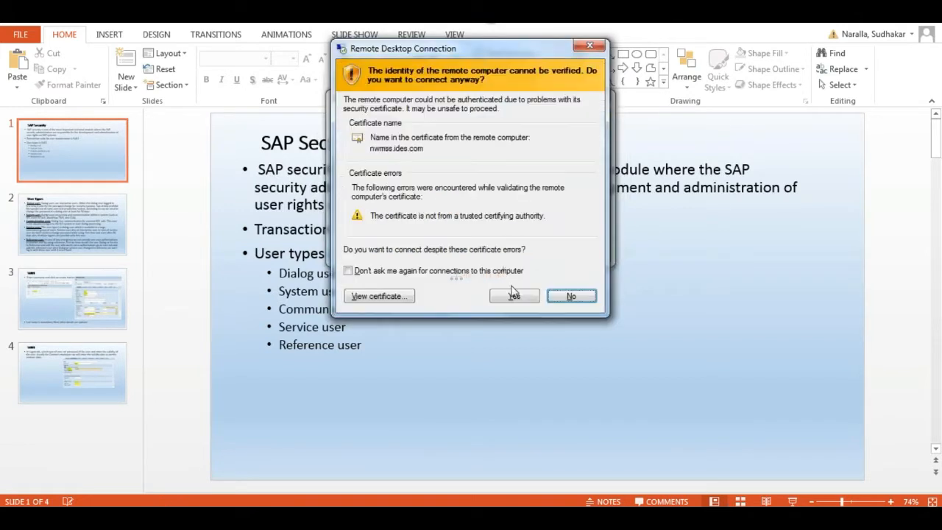
{"action": "left_click", "coordinate": [513, 294]}
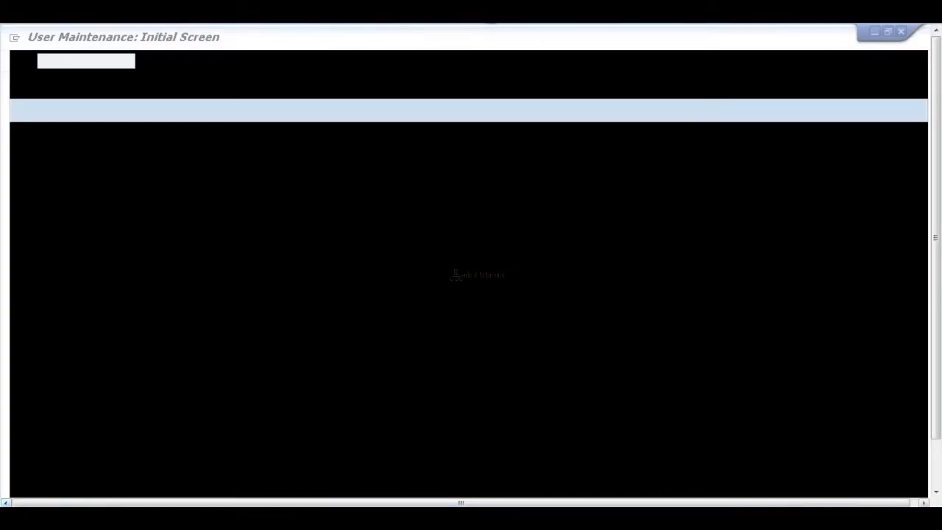
- Launch Paint by searching mspaint from the Start menu and maximize its window
{"action": "key", "text": "super"}
{"action": "type", "text": "m"}
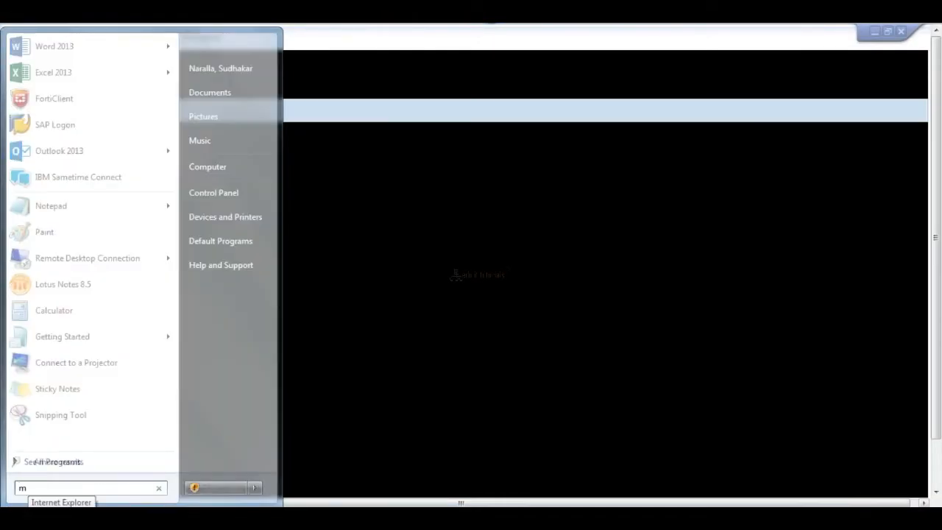
{"action": "type", "text": "spaint"}
{"action": "key", "text": "Return"}
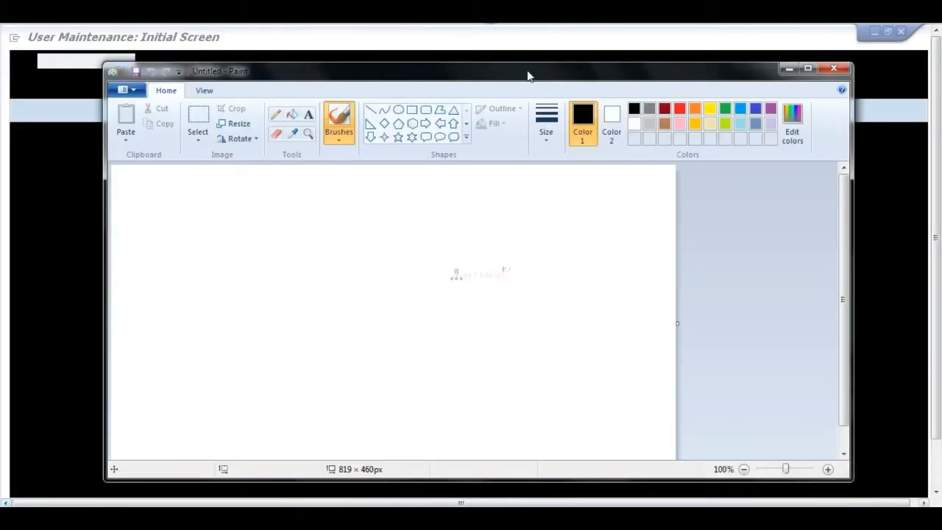
{"action": "double_click", "coordinate": [540, 60]}
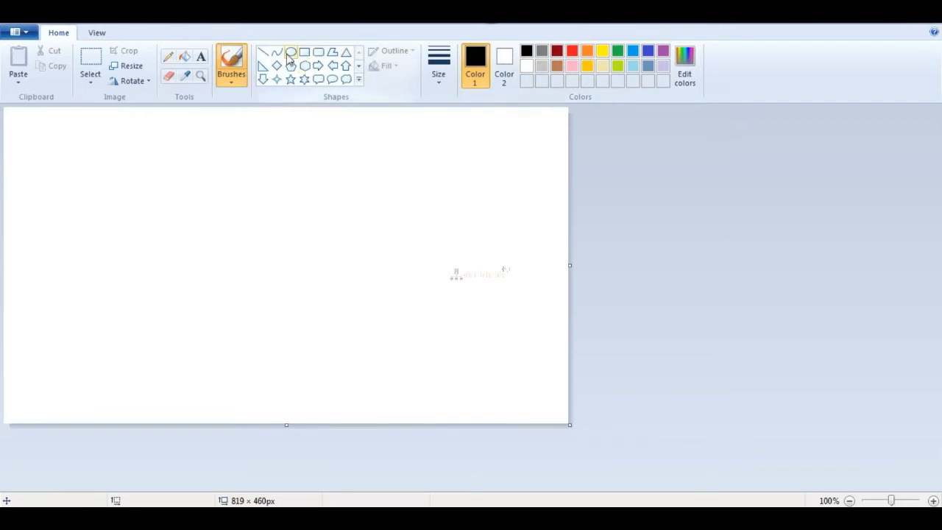
{"action": "left_click", "coordinate": [202, 58]}
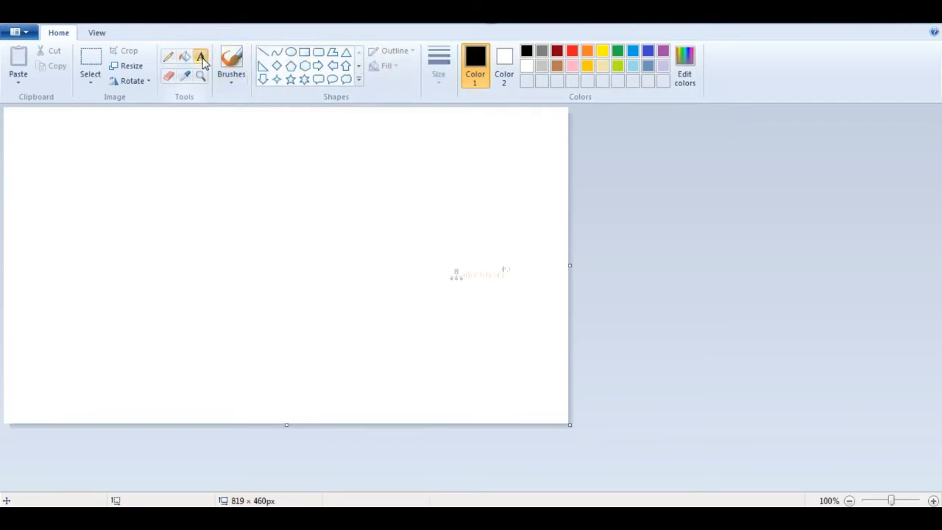
- Write 'ROLE OF SAP SECURITY :' listing user administration, role administration and authorization troubleshooting, then widen the box
{"action": "left_click_drag", "start_coordinate": [43, 120], "coordinate": [323, 217]}
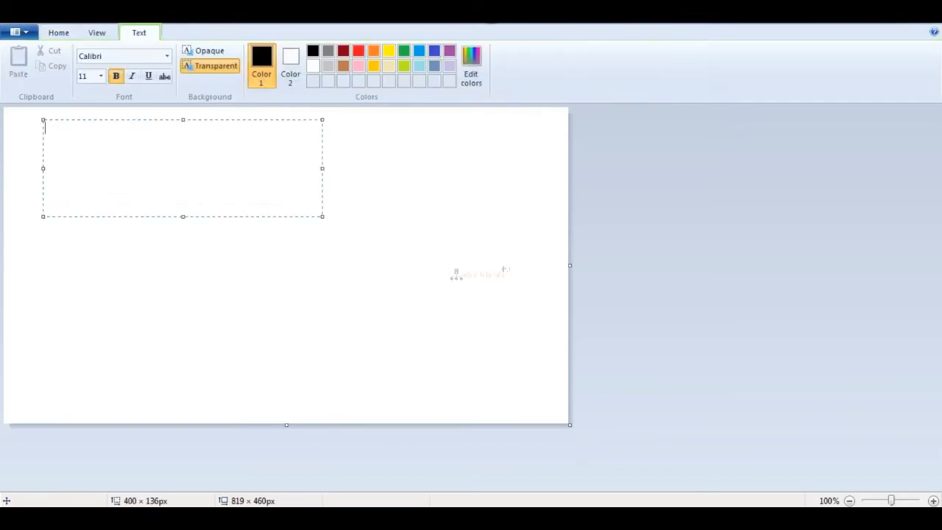
{"action": "type", "text": "ROLE OF SAPO"}
{"action": "key", "text": "BackSpace"}
{"action": "type", "text": "SECURITY"}
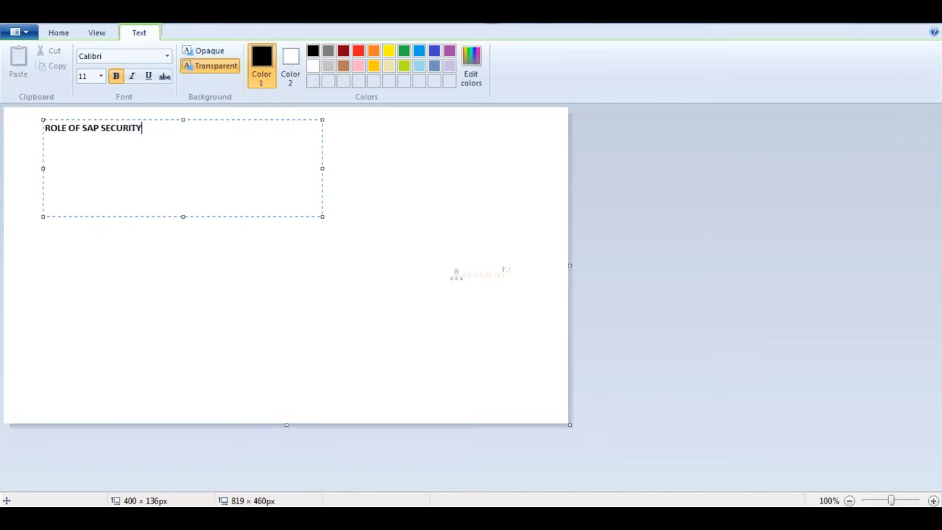
{"action": "type", "text": " :"}
{"action": "key", "text": "Return"}
{"action": "type", "text": "USER ADMINISTRATION "}
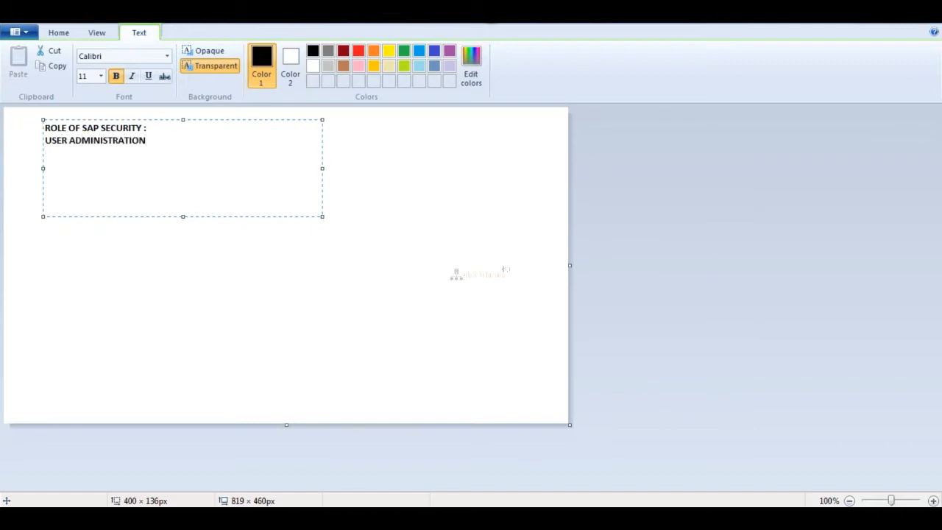
{"action": "type", "text": "ROLE ADMINISTR"}
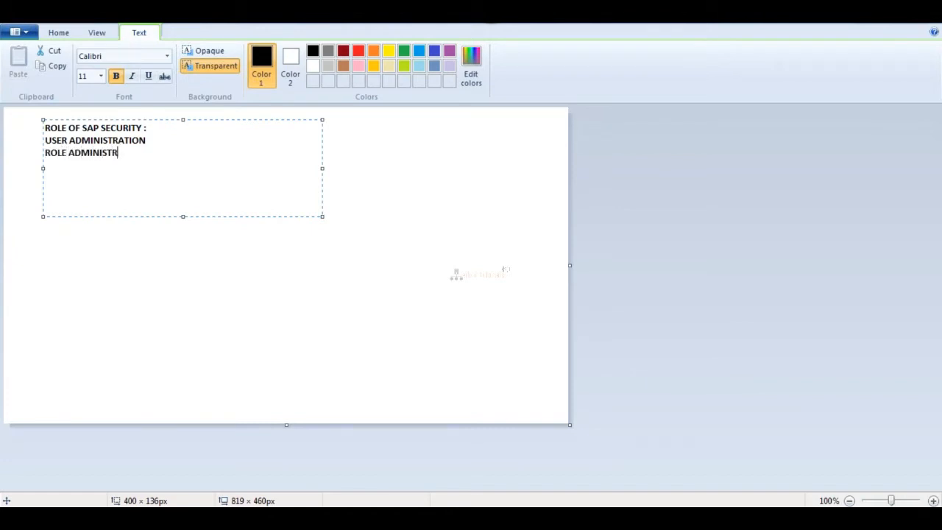
{"action": "type", "text": "ATION "}
{"action": "type", "text": "TROUBLE"}
{"action": "type", "text": " SHHOT THE"}
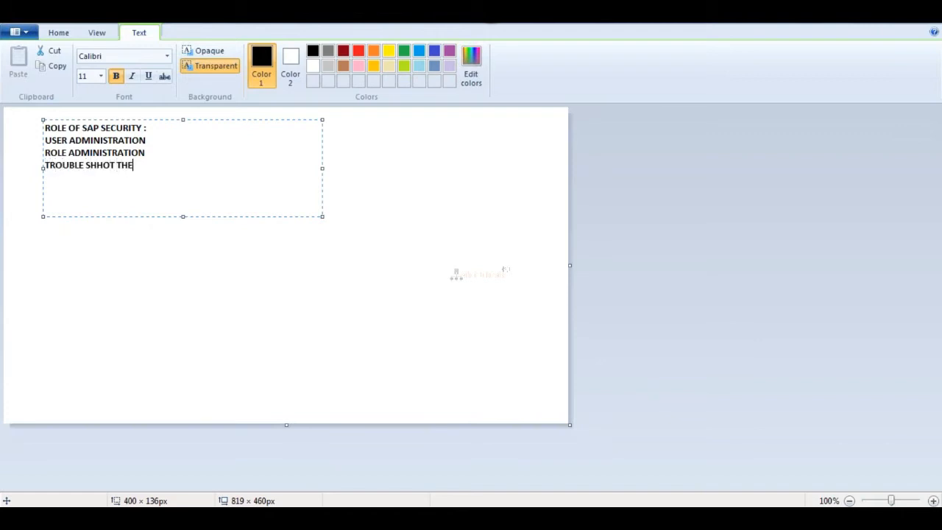
{"action": "type", "text": " AUTHORIZATION ISSUES"}
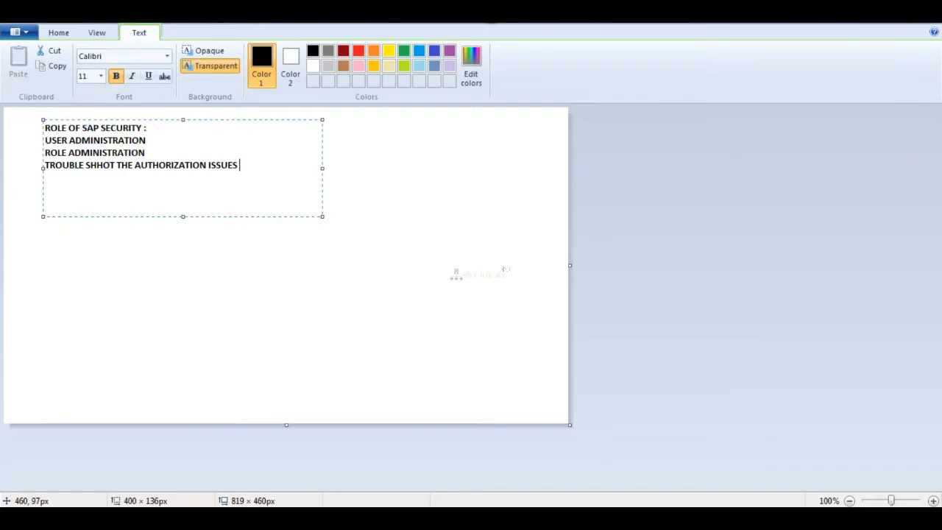
{"action": "left_click_drag", "start_coordinate": [322, 168], "coordinate": [445, 176]}
- Add lines 'COPY THE ROLES FROM ONE SYSTEM TO ANOTHER SYSTEM' and 'TO PERFORM SAP AUDITING'
{"action": "key", "text": "Return"}
{"action": "type", "text": "COPY THE ROLES"}
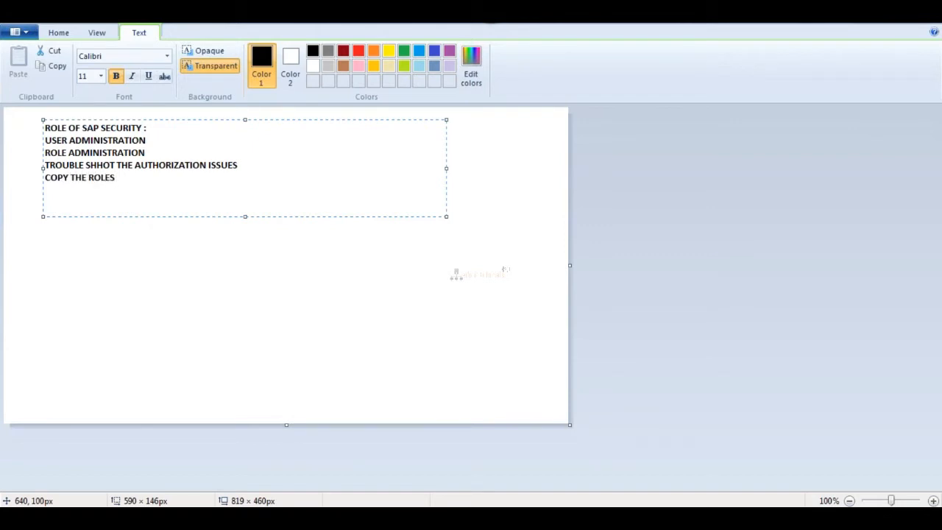
{"action": "type", "text": " FROM ONE SYSTEM "}
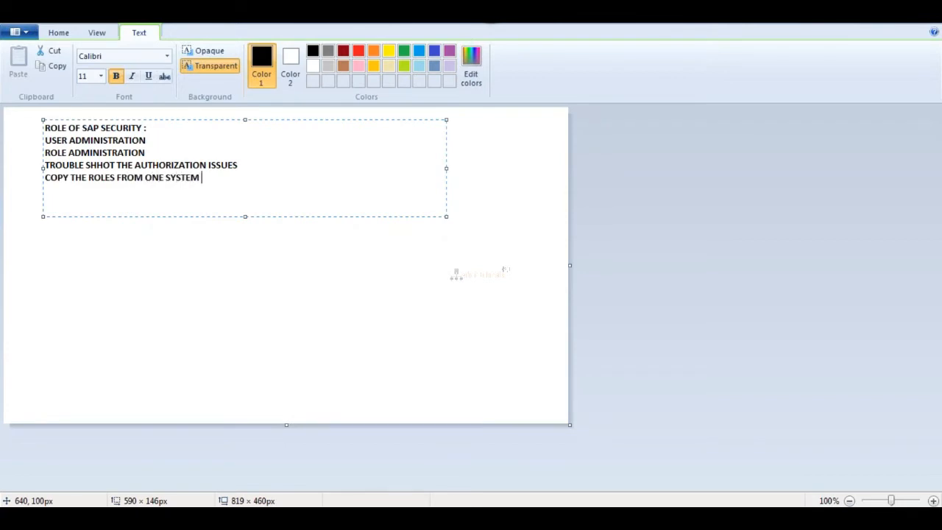
{"action": "type", "text": "TO ANOTHER SYSTEM"}
{"action": "key", "text": "Return"}
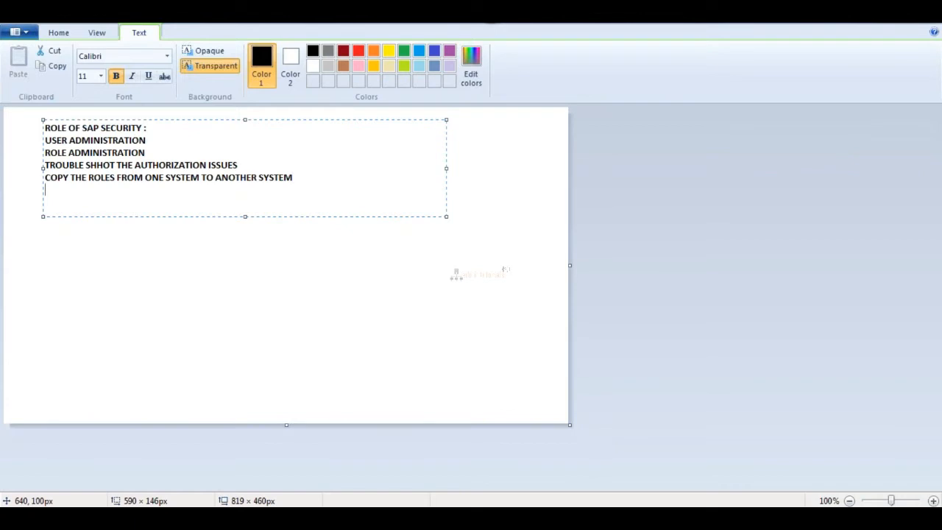
{"action": "type", "text": "TO PERFORM SAP"}
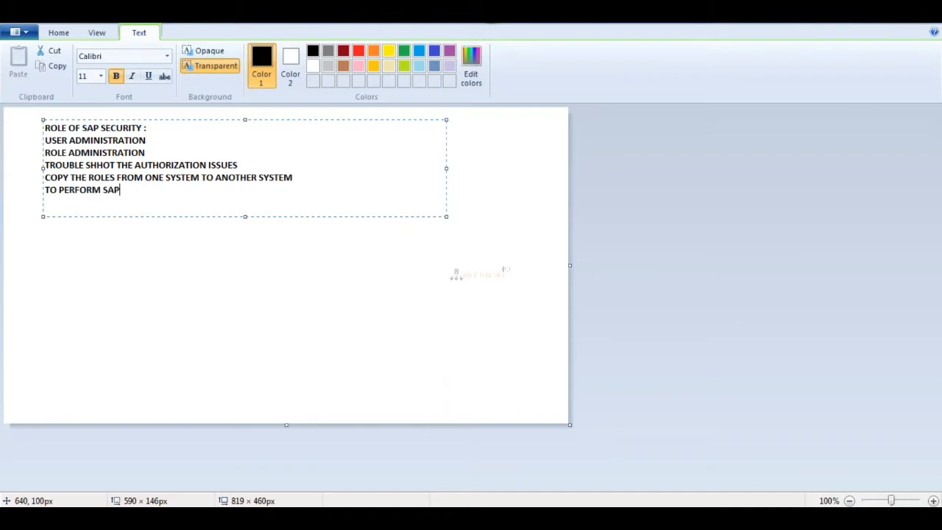
{"action": "type", "text": " AUDITING"}
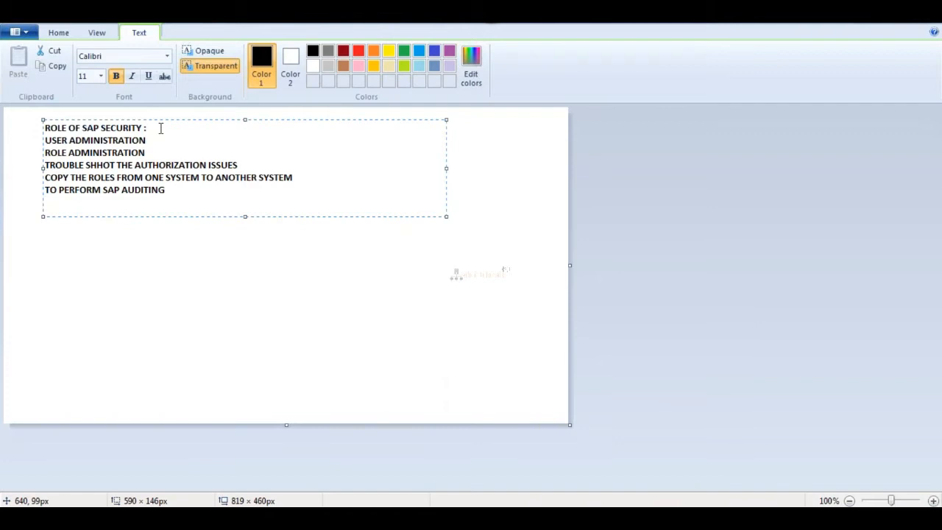
- Insert empty lines after the 'TO PERFORM SAP AUDITING' item to extend the text box
{"action": "key", "text": "Return"}
{"action": "key", "text": "Return"}
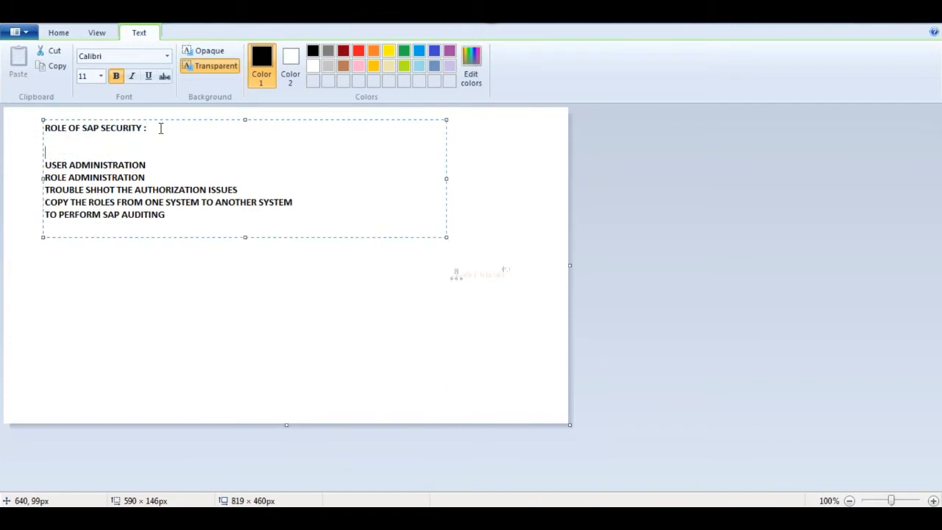
{"action": "key", "text": "BackSpace"}
{"action": "key", "text": "BackSpace"}
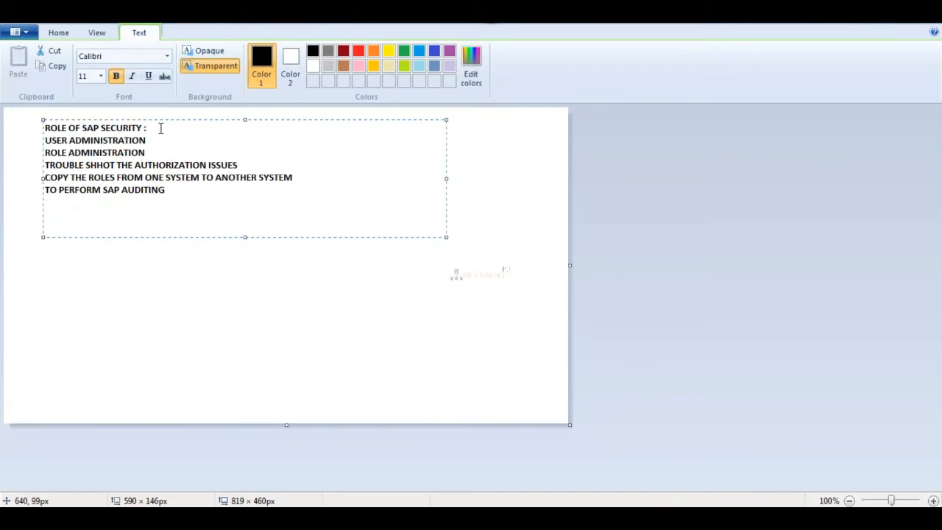
{"action": "left_click", "coordinate": [174, 189]}
{"action": "key", "text": "Return"}
{"action": "key", "text": "Return"}
{"action": "key", "text": "Return"}
{"action": "key", "text": "Return"}
{"action": "key", "text": "Return"}
{"action": "type", "text": "GRC TOOL"}
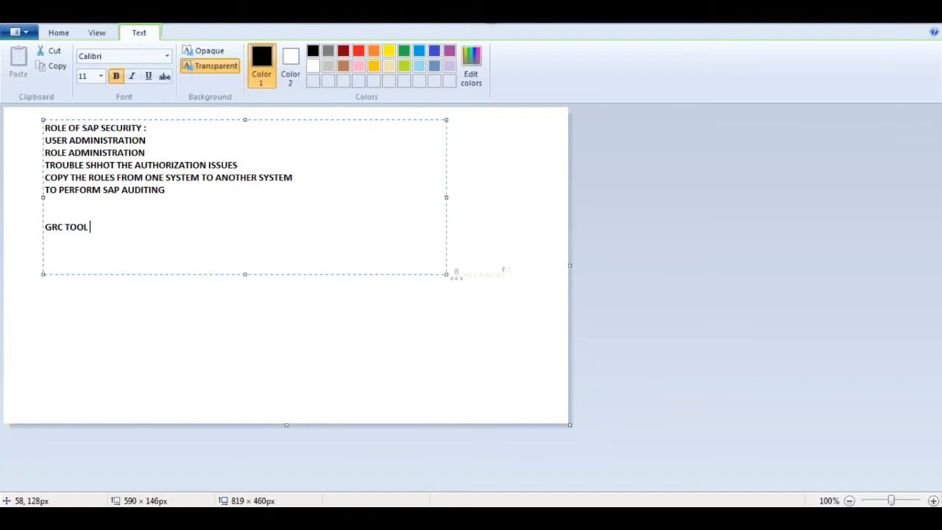
{"action": "key", "text": "BackSpace"}
{"action": "key", "text": "BackSpace"}
{"action": "key", "text": "BackSpace"}
{"action": "key", "text": "BackSpace"}
{"action": "key", "text": "BackSpace"}
{"action": "key", "text": "BackSpace"}
{"action": "key", "text": "BackSpace"}
{"action": "key", "text": "BackSpace"}
{"action": "key", "text": "shift+Up"}
{"action": "key", "text": "shift+Up"}
{"action": "key", "text": "shift+Up"}
{"action": "key", "text": "shift+Up"}
{"action": "key", "text": "shift+Up"}
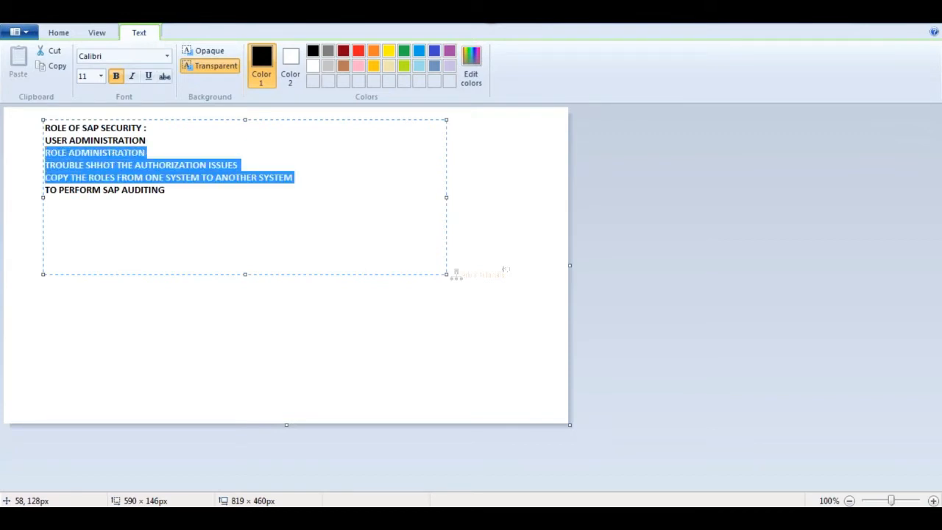
{"action": "key", "text": "shift+Down"}
{"action": "key", "text": "Right"}
{"action": "key", "text": "Up"}
{"action": "key", "text": "Up"}
{"action": "key", "text": "Up"}
{"action": "key", "text": "Up"}
{"action": "key", "text": "shift+Down"}
{"action": "key", "text": "shift+Down"}
{"action": "key", "text": "shift+Down"}
{"action": "key", "text": "shift+Down"}
{"action": "key", "text": "shift+Down"}
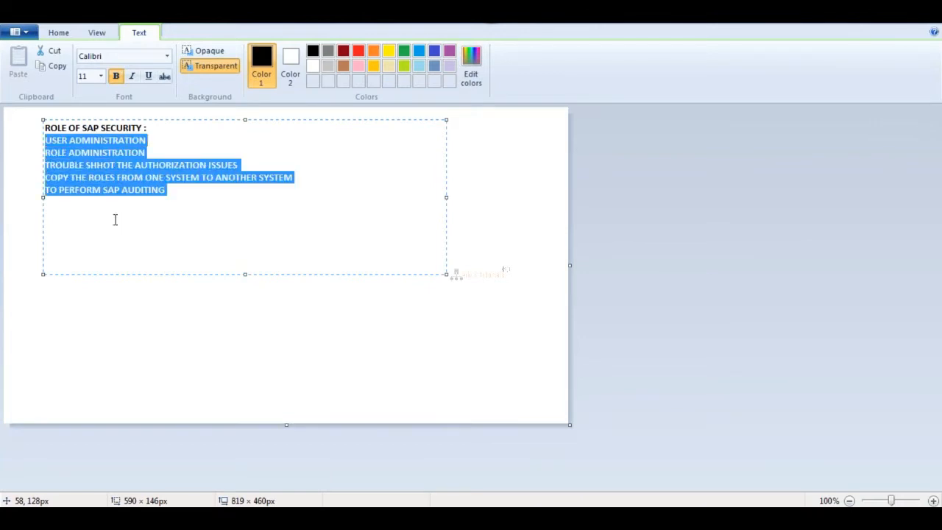
{"action": "left_click", "coordinate": [170, 188]}
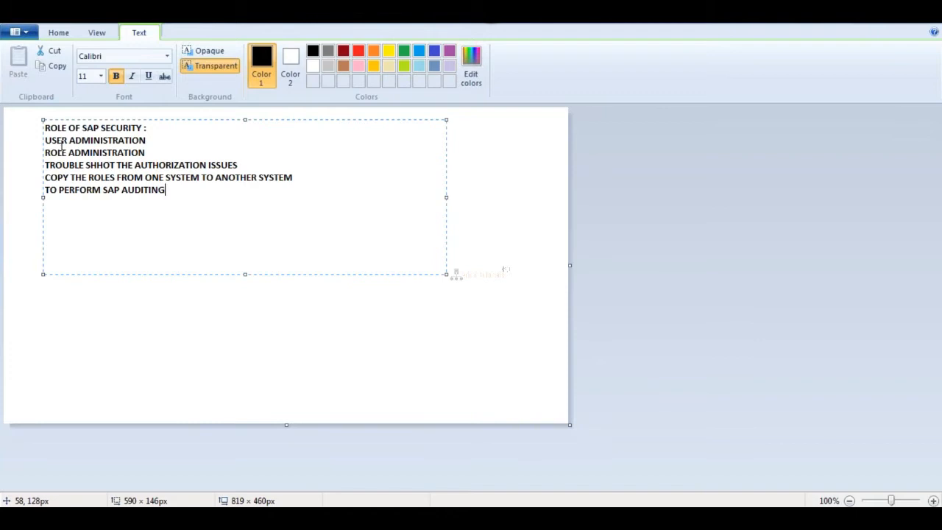
- Below the role list, add the line 'TO CREATE A USER -----> SU01'
{"action": "double_click", "coordinate": [62, 141]}
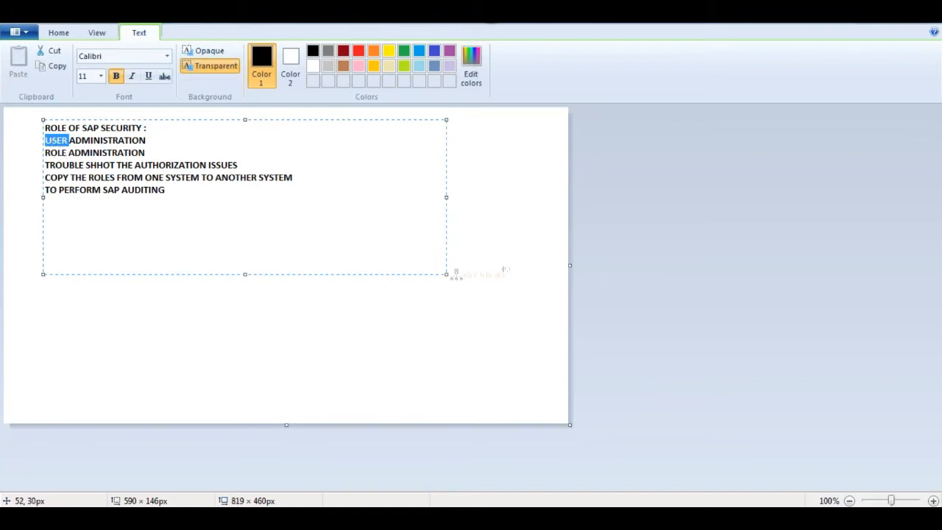
{"action": "left_click", "coordinate": [57, 139]}
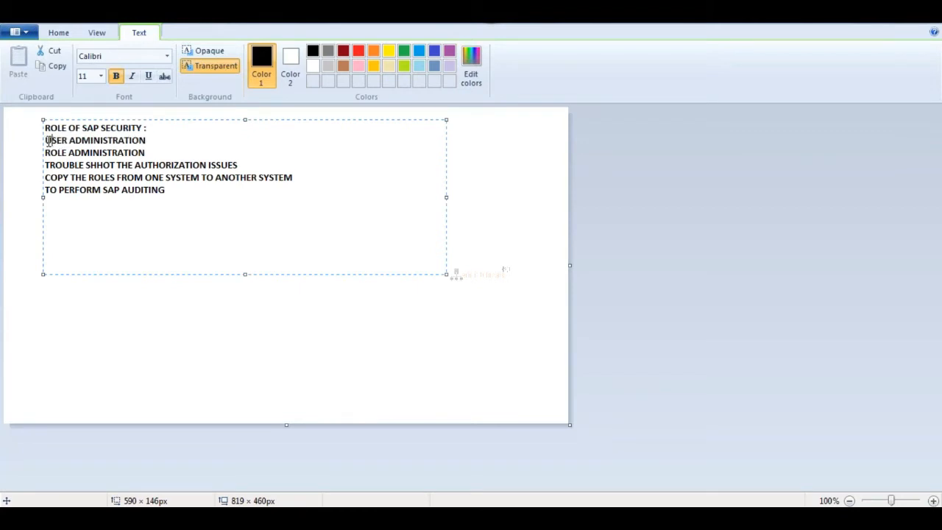
{"action": "left_click_drag", "start_coordinate": [45, 140], "coordinate": [281, 188]}
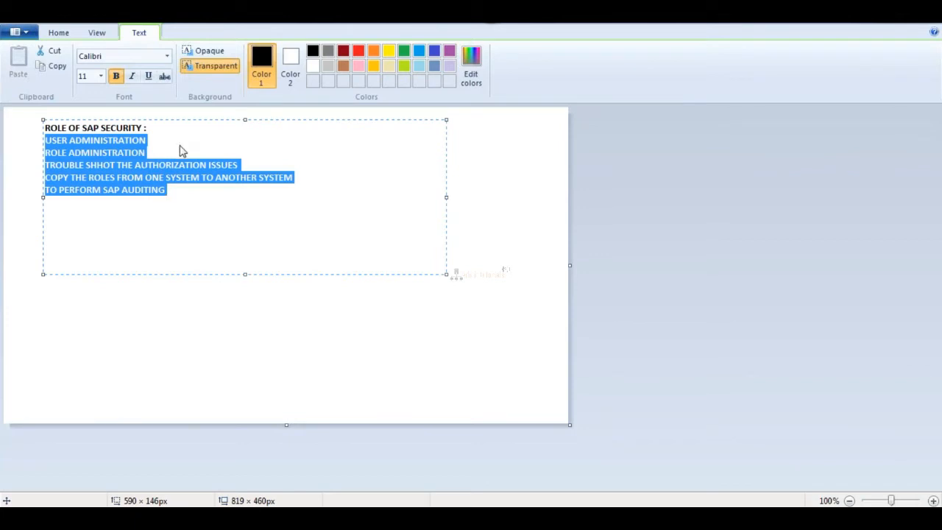
{"action": "left_click", "coordinate": [177, 190]}
{"action": "key", "text": "Return"}
{"action": "key", "text": "Return"}
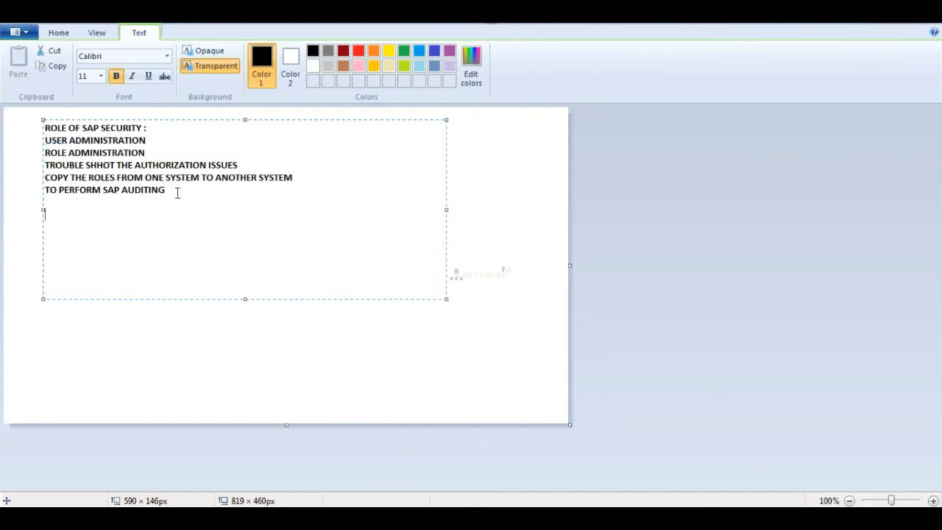
{"action": "type", "text": "C"}
{"action": "key", "text": "BackSpace"}
{"action": "type", "text": "TO CREATE A USER ----->"}
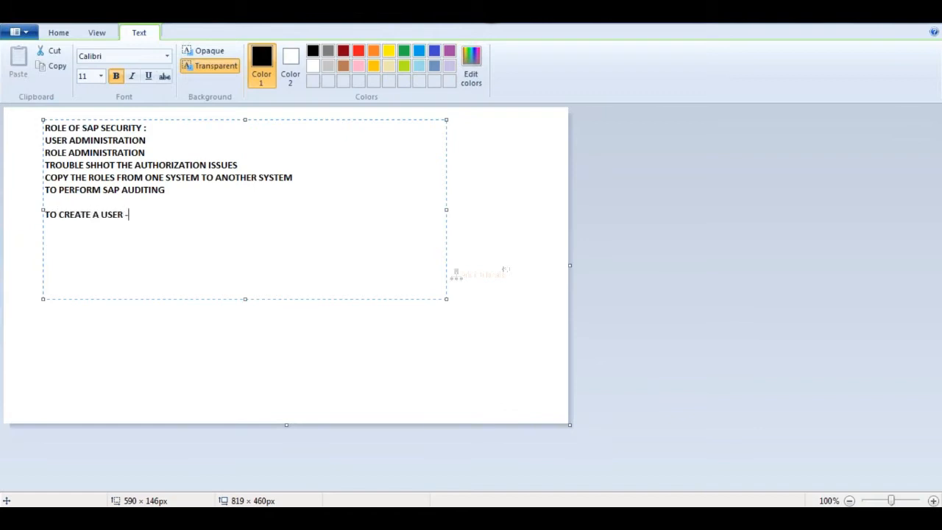
{"action": "type", "text": " SU01"}
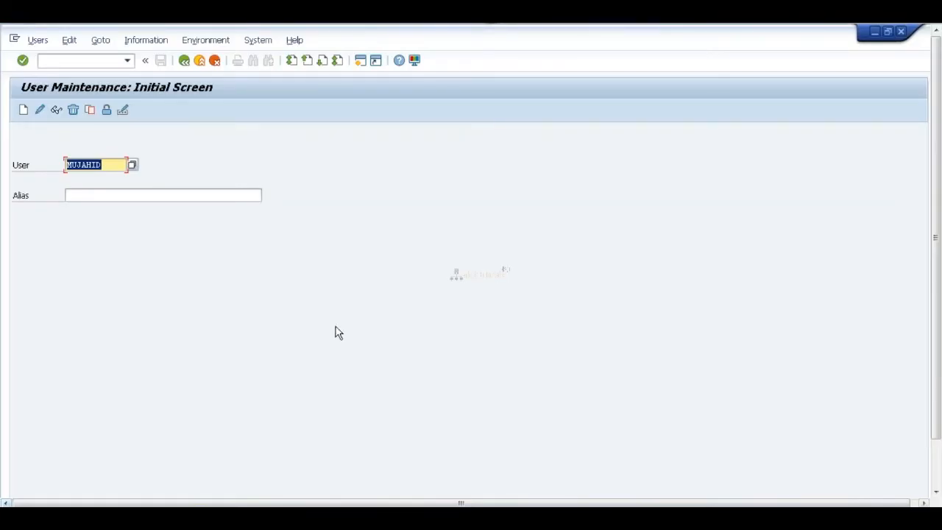
{"action": "left_click", "coordinate": [939, 463]}
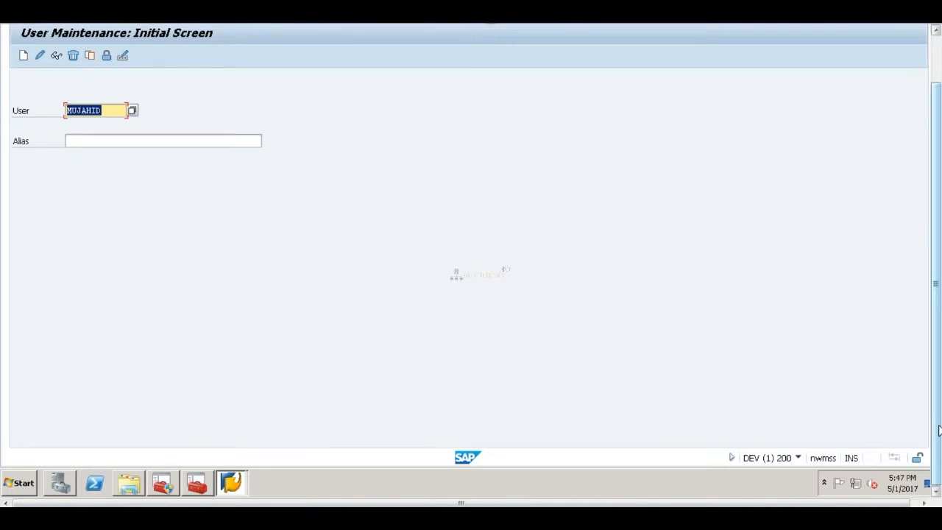
{"action": "scroll", "coordinate": [939, 405], "scroll_direction": "up", "scroll_amount": 2}
{"action": "scroll", "coordinate": [938, 397], "scroll_direction": "up", "scroll_amount": 1}
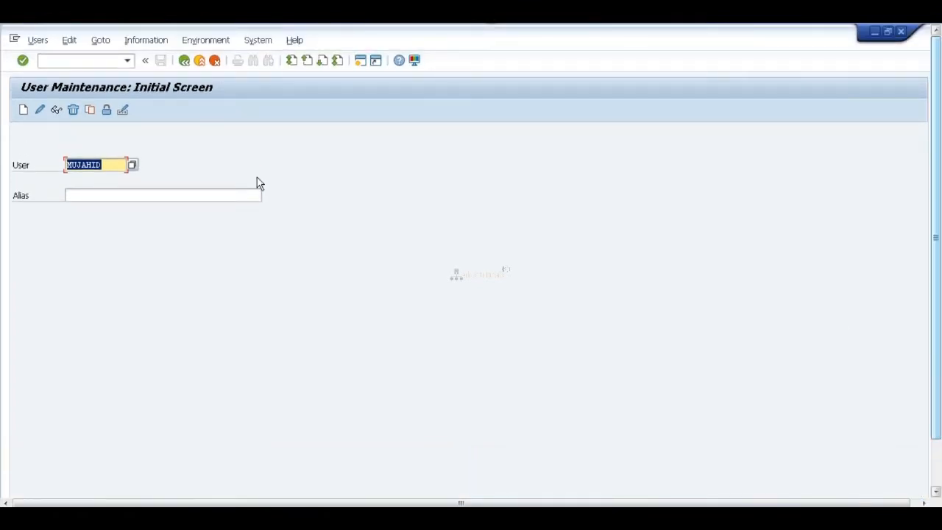
{"action": "left_click", "coordinate": [112, 164]}
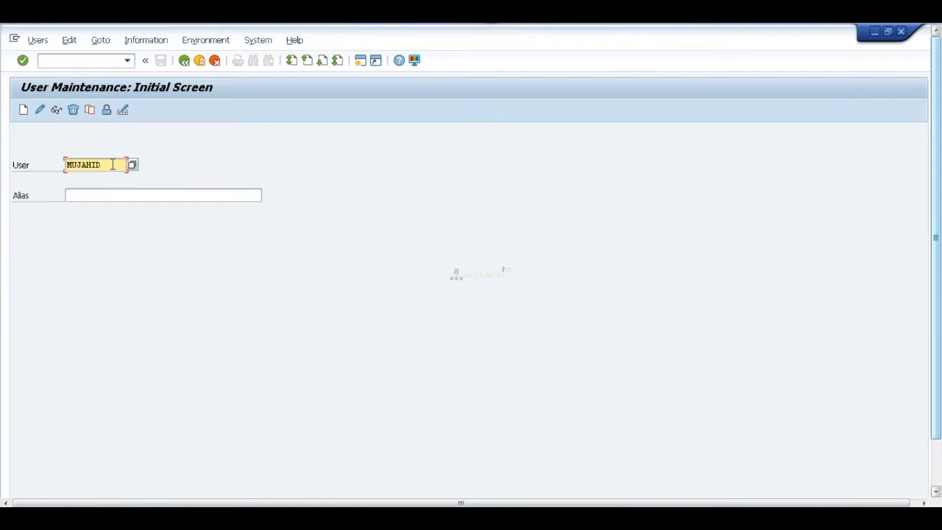
{"action": "key", "text": "BackSpace"}
{"action": "key", "text": "BackSpace"}
{"action": "key", "text": "BackSpace"}
{"action": "key", "text": "BackSpace"}
{"action": "key", "text": "BackSpace"}
{"action": "key", "text": "BackSpace"}
{"action": "key", "text": "BackSpace"}
{"action": "type", "text": "BALA"}
{"action": "left_click", "coordinate": [129, 62]}
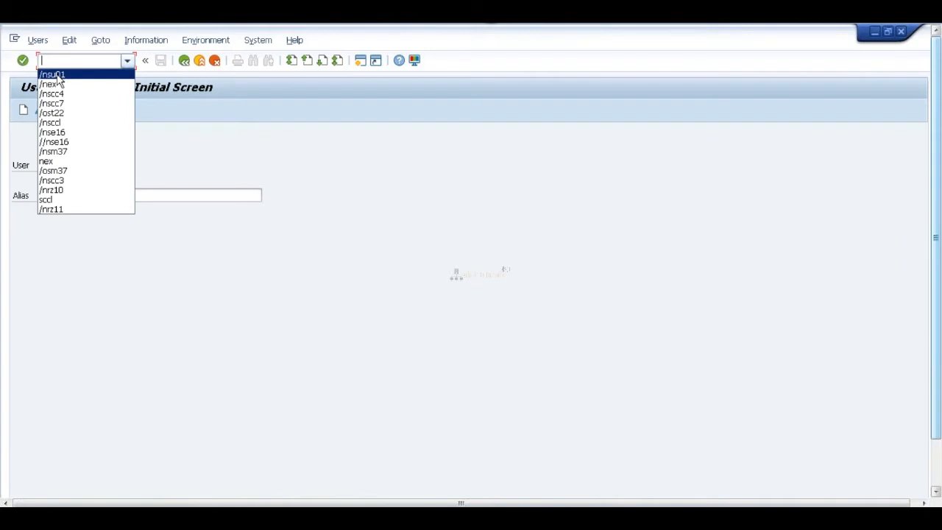
{"action": "left_click", "coordinate": [53, 74]}
{"action": "left_click", "coordinate": [23, 60]}
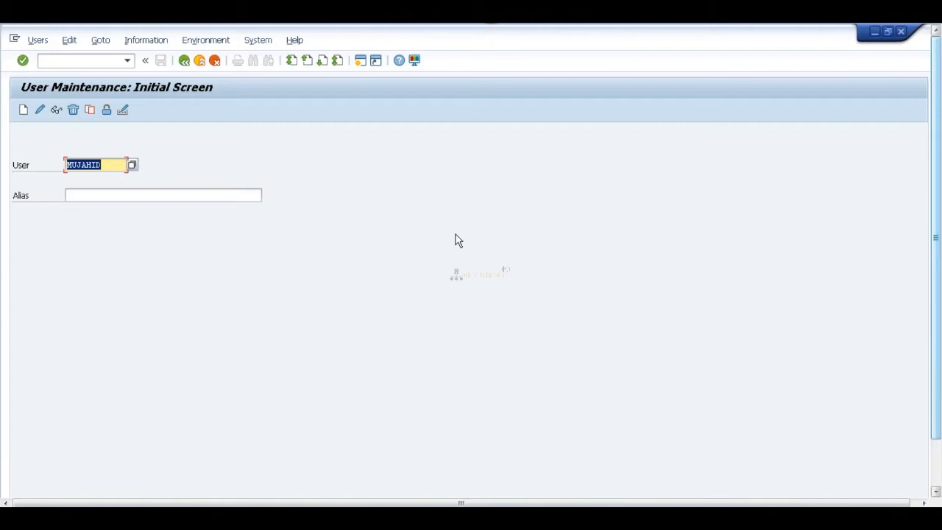
- Replace the User field with the new user ID and create the user
{"action": "key", "text": "BackSpace"}
{"action": "type", "text": "BALA"}
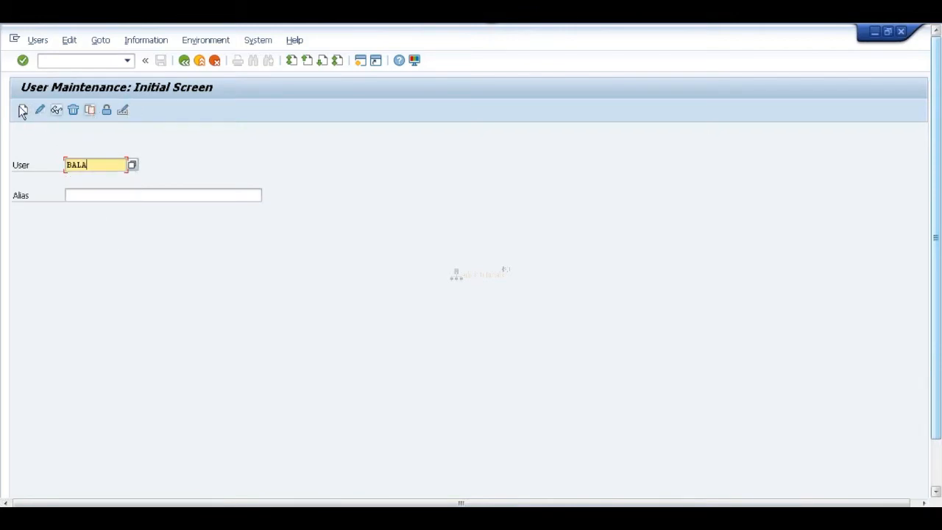
{"action": "left_click", "coordinate": [25, 115]}
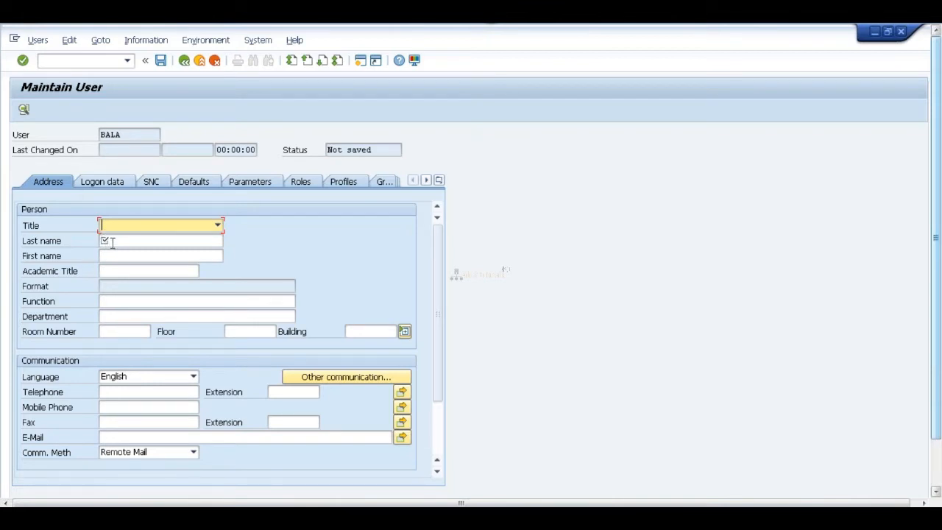
- Set the address title to Mr. and fill in the user's last name
{"action": "left_click", "coordinate": [218, 226]}
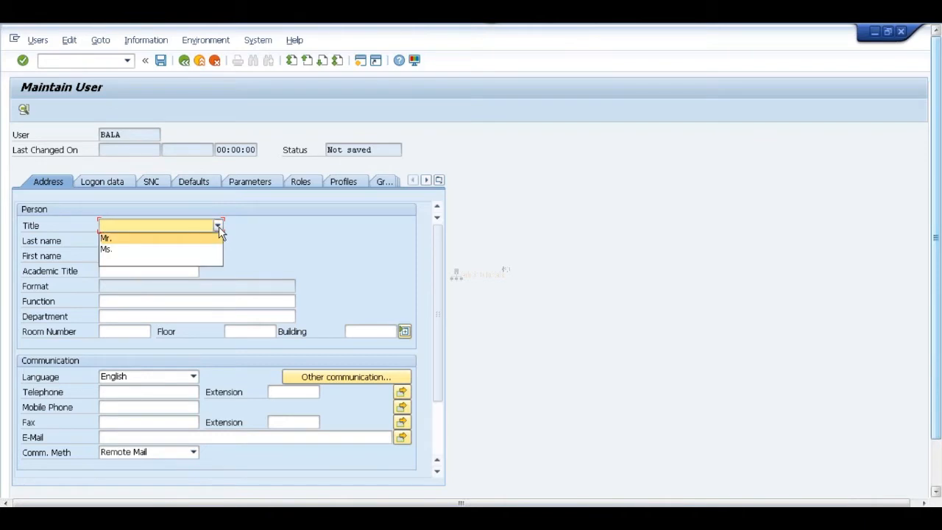
{"action": "left_click", "coordinate": [164, 239]}
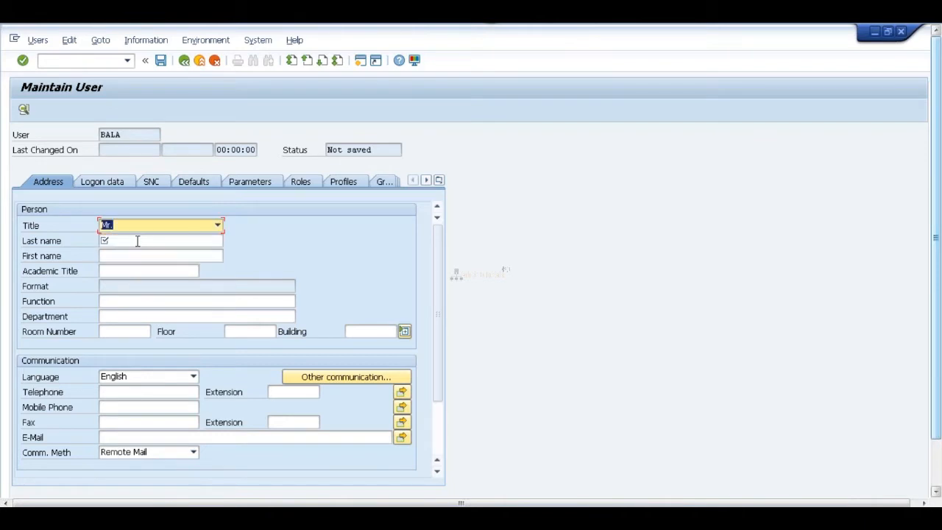
{"action": "left_click", "coordinate": [129, 242]}
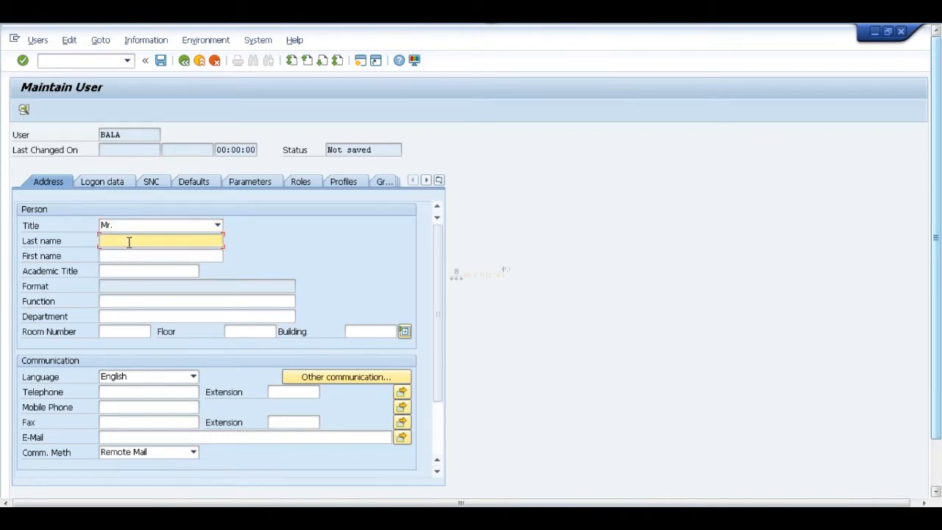
{"action": "type", "text": "BA"}
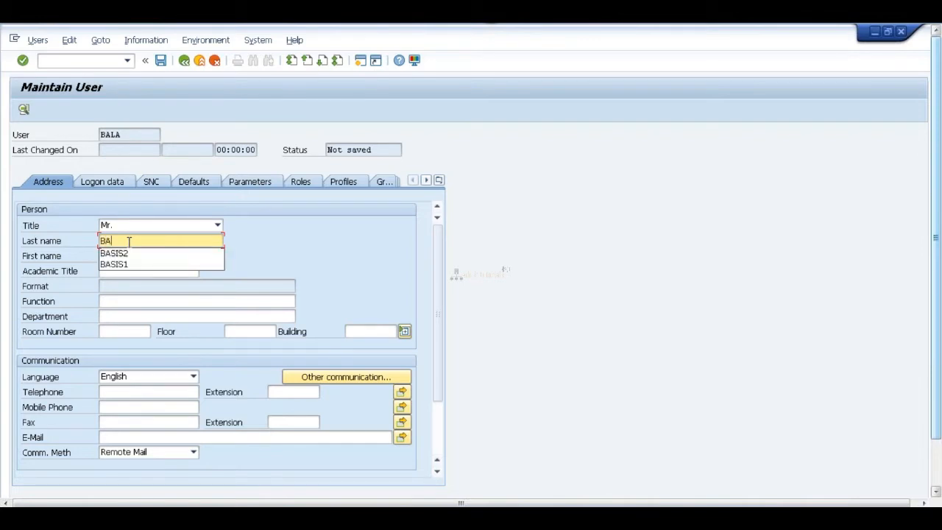
{"action": "type", "text": "LA"}
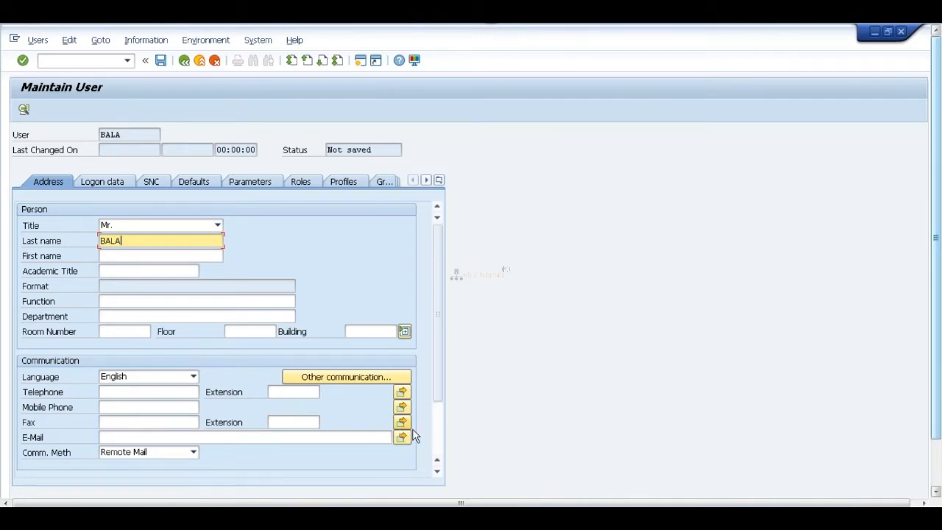
{"action": "left_click", "coordinate": [438, 438]}
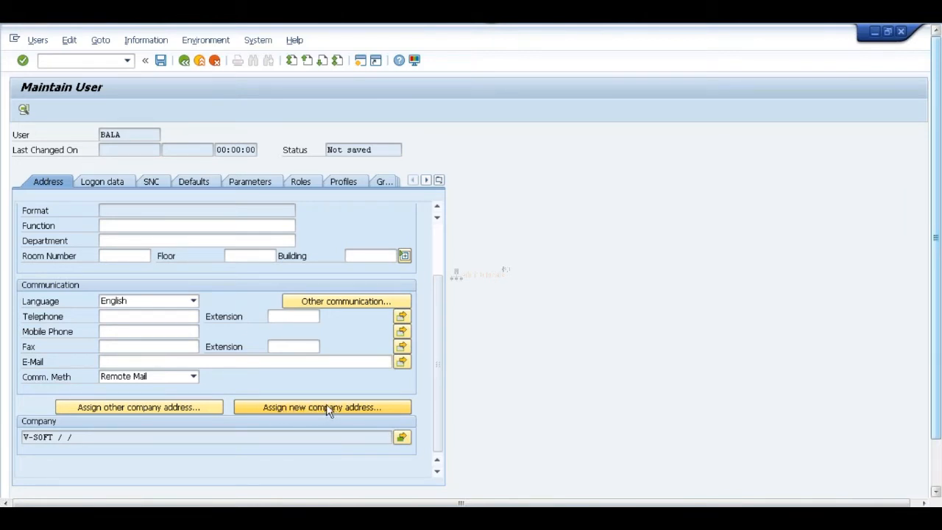
- Switch the Maintain User screen to the new user's Logon data
{"action": "left_click", "coordinate": [438, 266]}
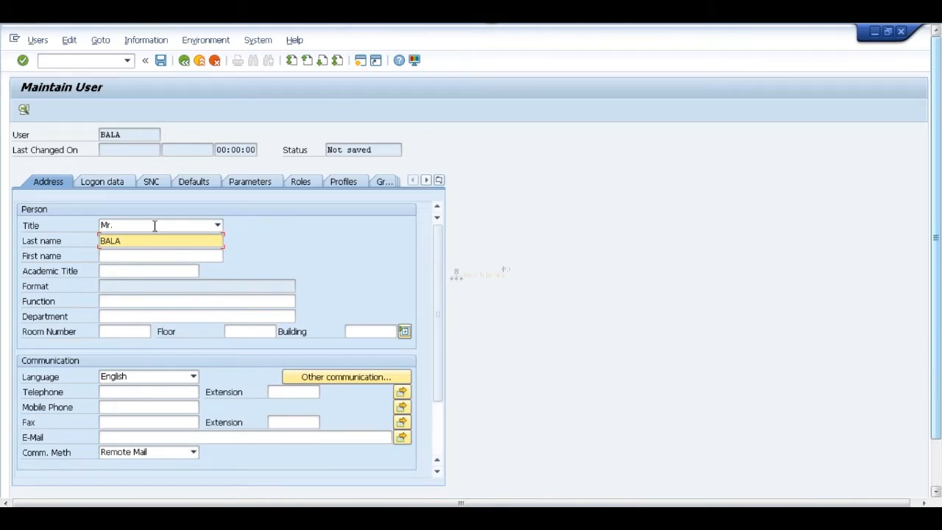
{"action": "left_click", "coordinate": [104, 182]}
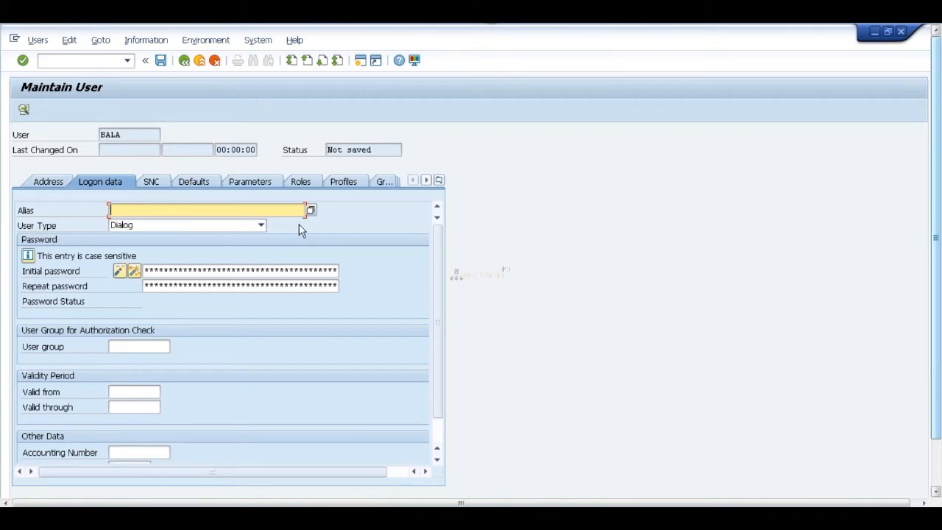
- Choose Dialog as the new user's User Type
{"action": "left_click", "coordinate": [261, 226]}
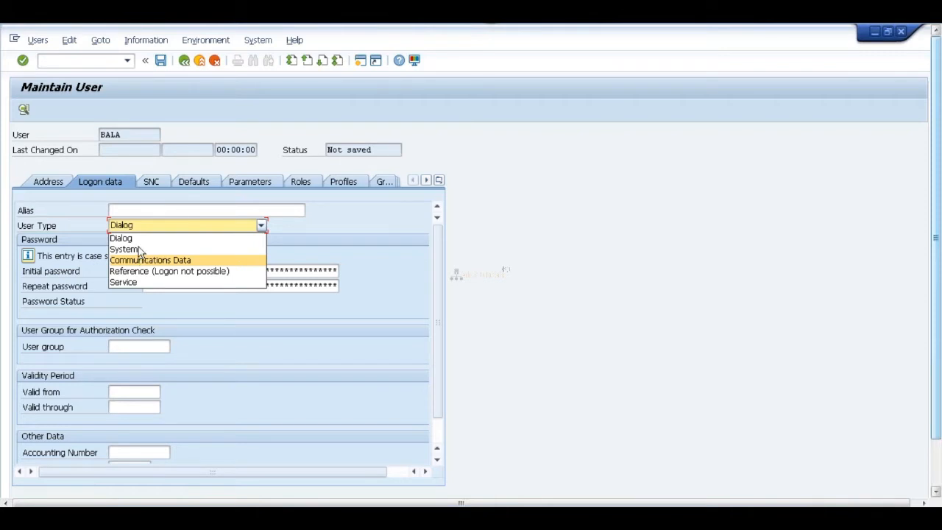
{"action": "left_click", "coordinate": [122, 239]}
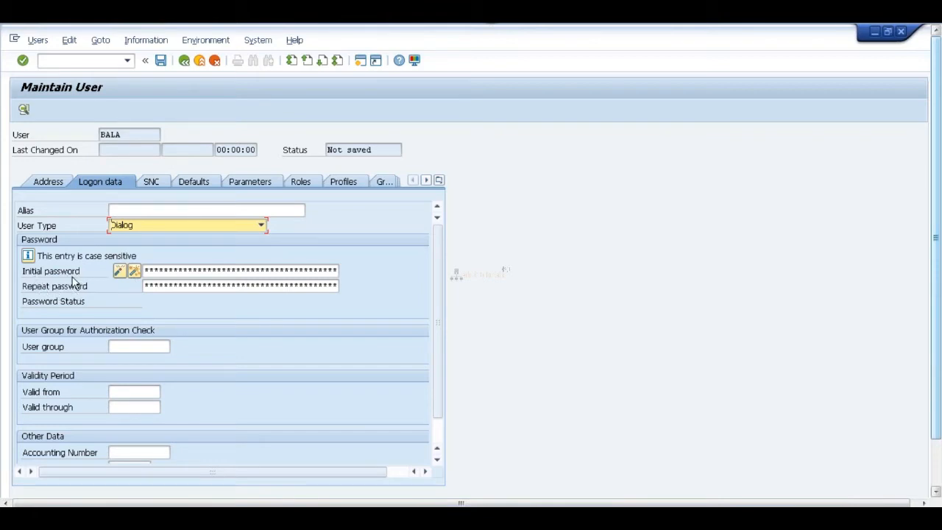
- Enter BALA's initial password in both password fields, then move down to User group
{"action": "left_click", "coordinate": [163, 269]}
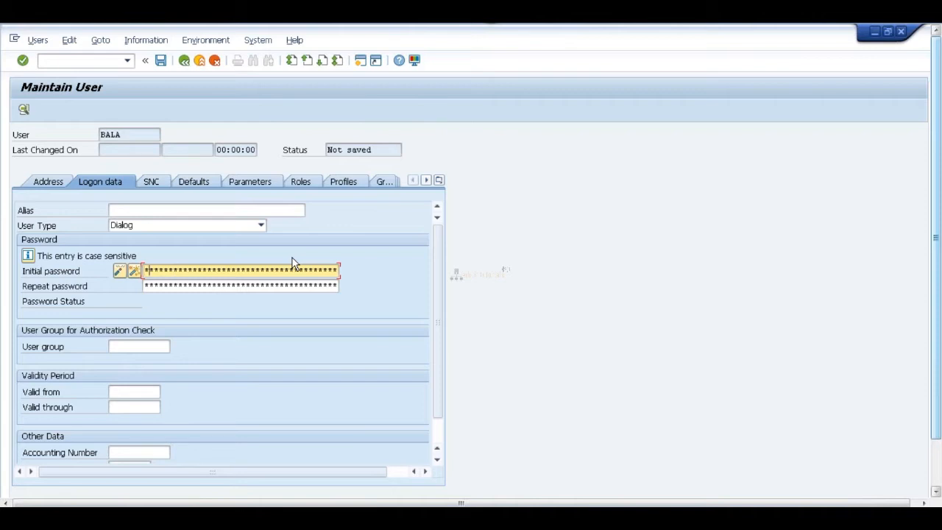
{"action": "key", "text": "Tab"}
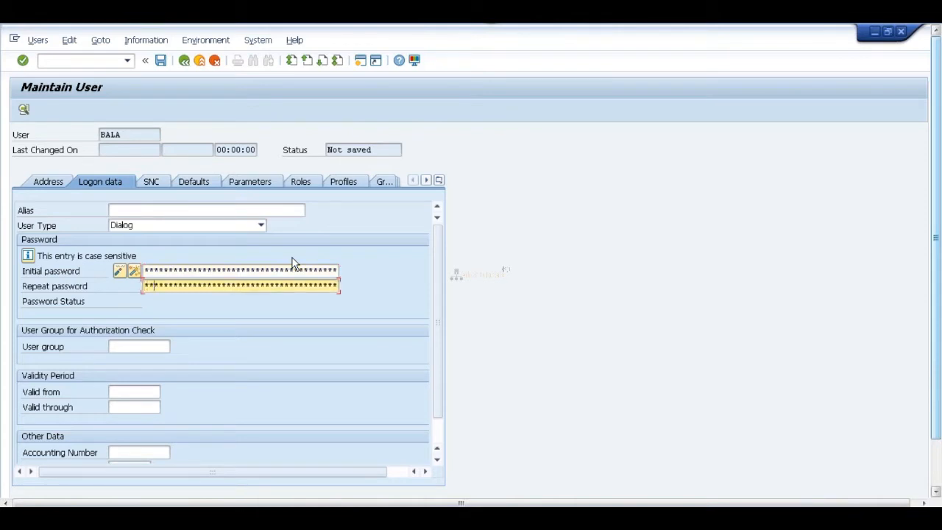
{"action": "type", "text": "*********"}
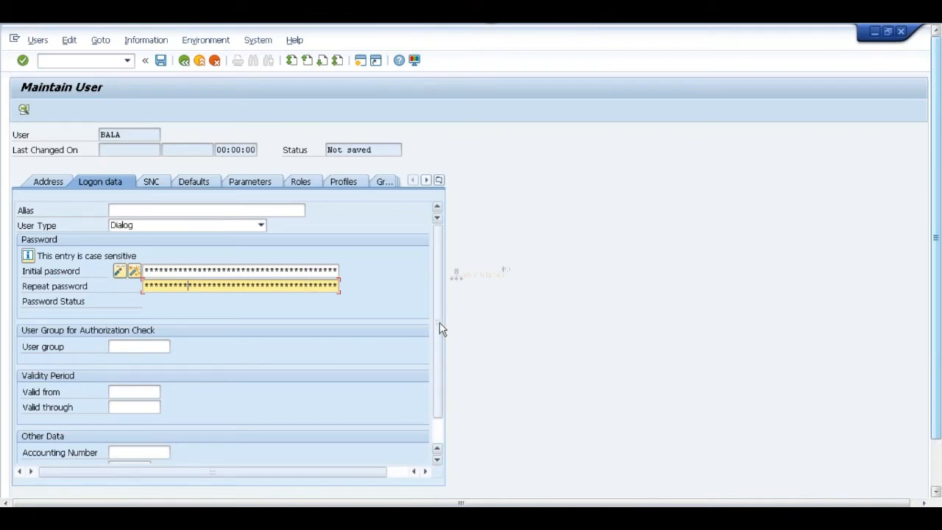
{"action": "left_click_drag", "start_coordinate": [440, 324], "coordinate": [442, 345]}
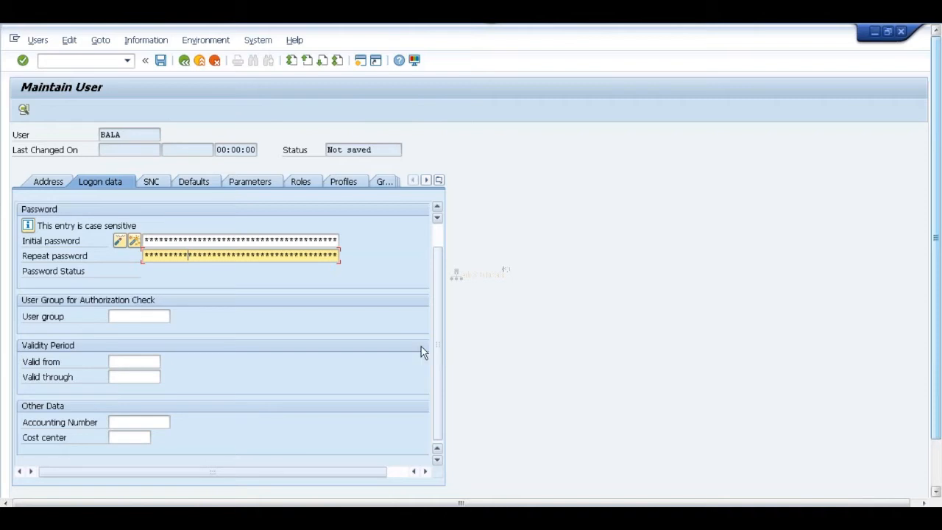
{"action": "left_click", "coordinate": [126, 318]}
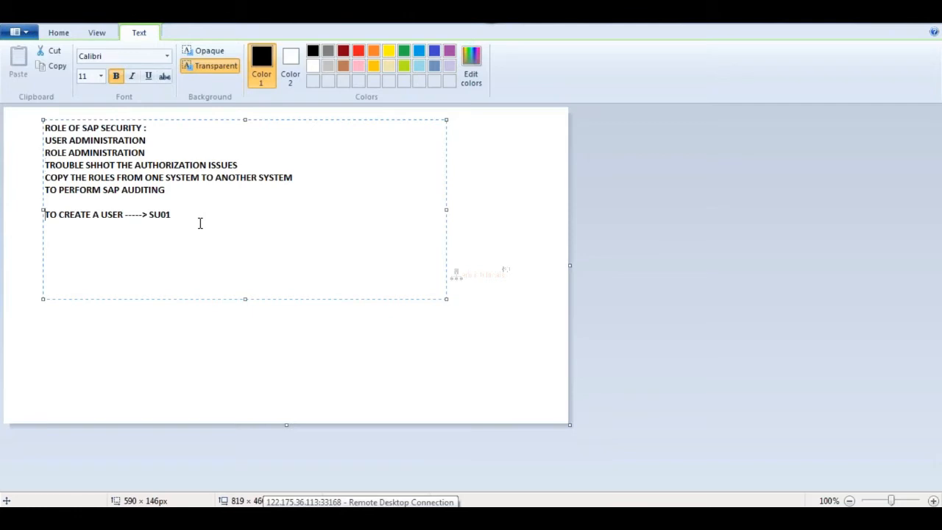
- Start a new empty line below the 'TO CREATE A USER -----> SU01' note in Paint
{"action": "key", "text": "Return"}
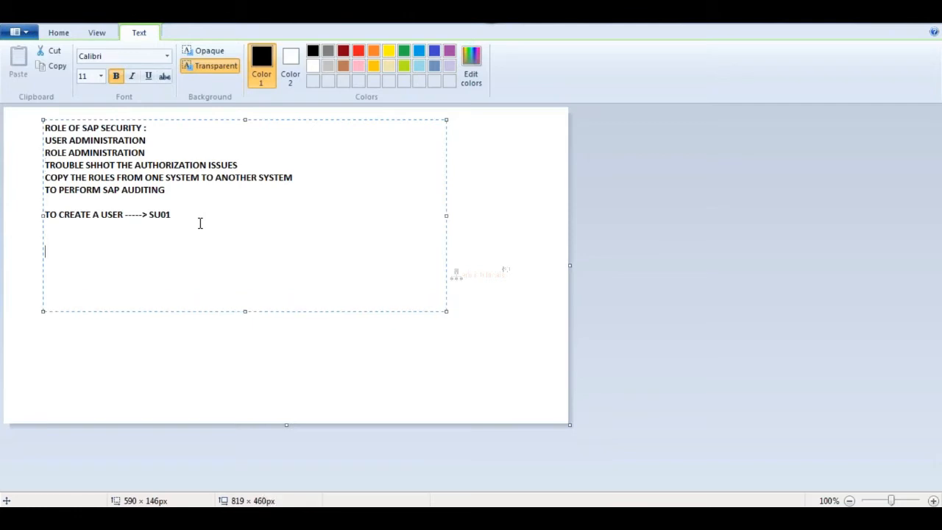
- Write 'basis ---- group name' and a following 'basis -------------------------------->' line in Paint
{"action": "type", "text": "basis ---- group name"}
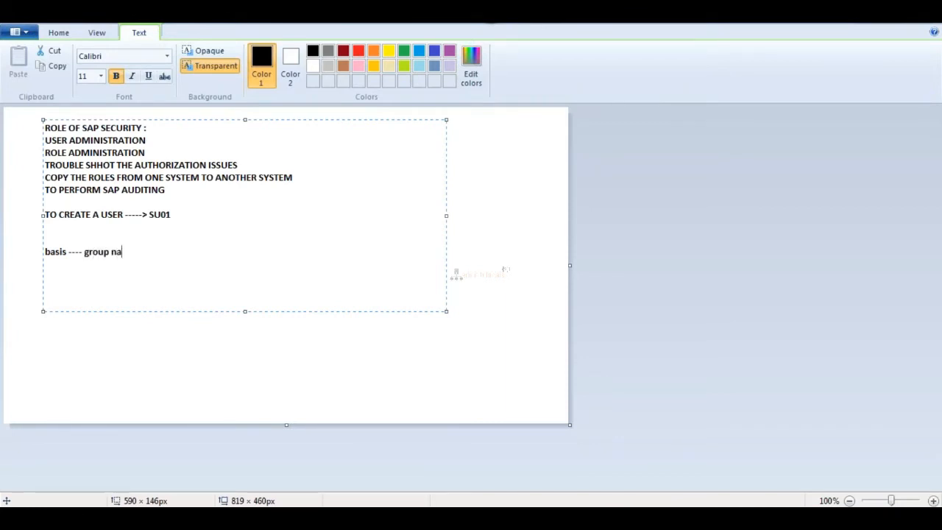
{"action": "key", "text": "Return"}
{"action": "key", "text": "Return"}
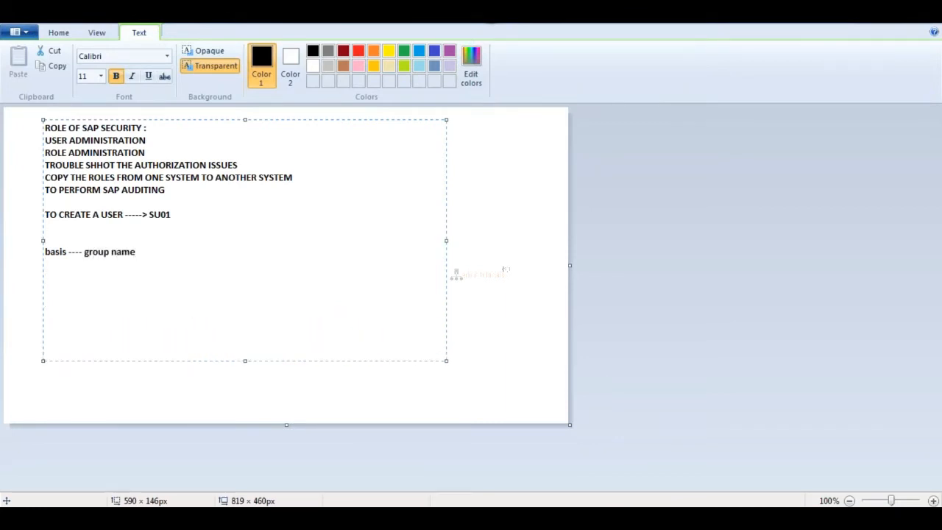
{"action": "key", "text": "BackSpace"}
{"action": "key", "text": "Down"}
{"action": "type", "text": "basis -------------------------------->"}
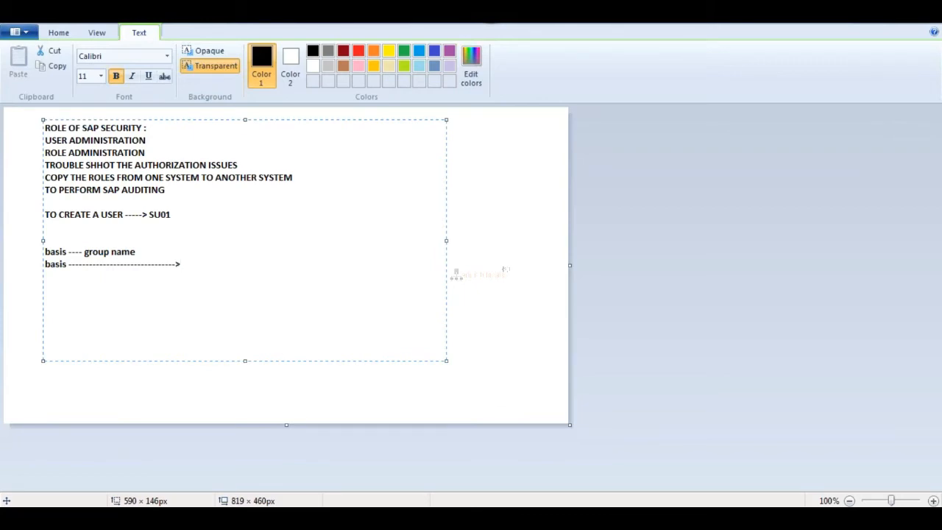
- Back in BALA's logon data, step through Valid from and Valid through, leaving both blank
{"action": "key", "text": "alt+Tab"}
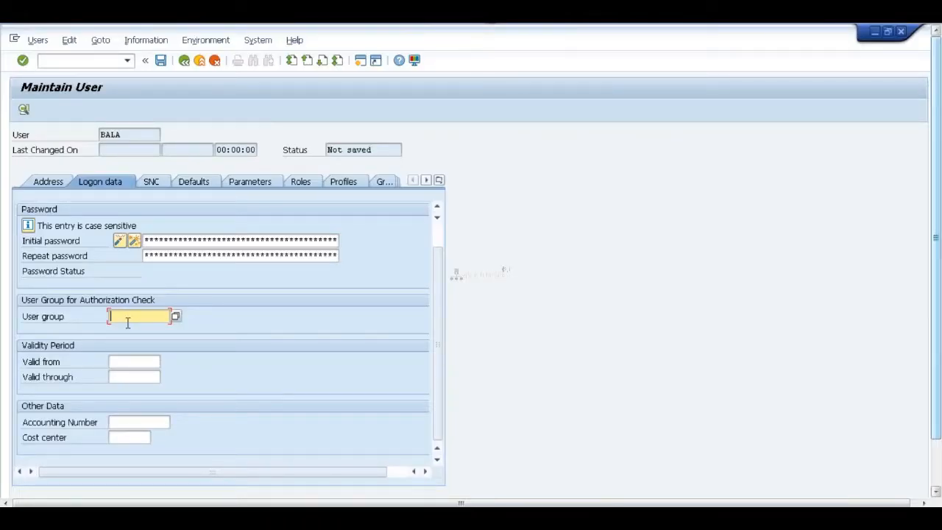
{"action": "left_click", "coordinate": [132, 361]}
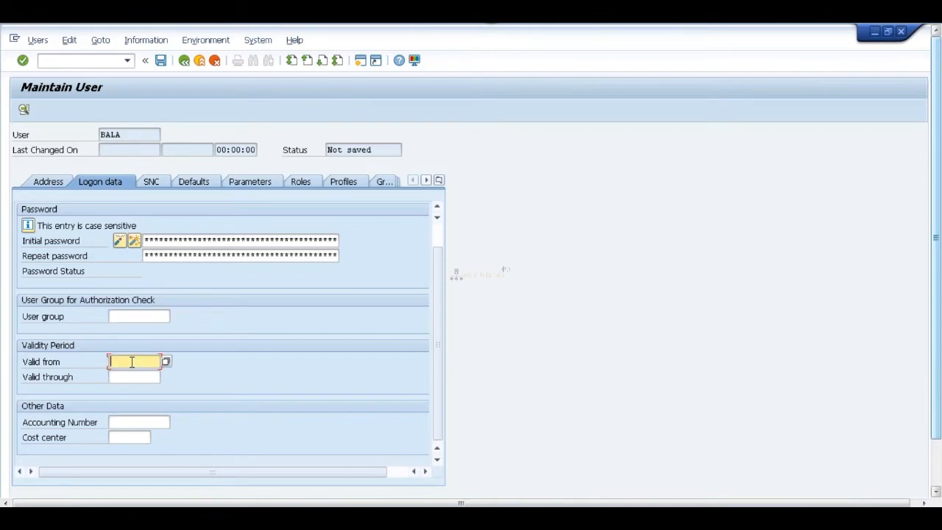
{"action": "key", "text": "Tab"}
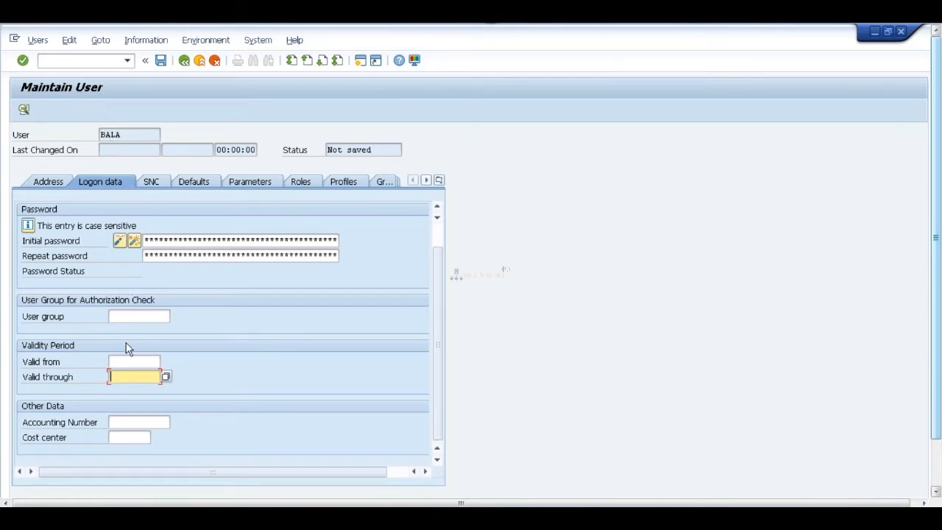
{"action": "left_click", "coordinate": [136, 359]}
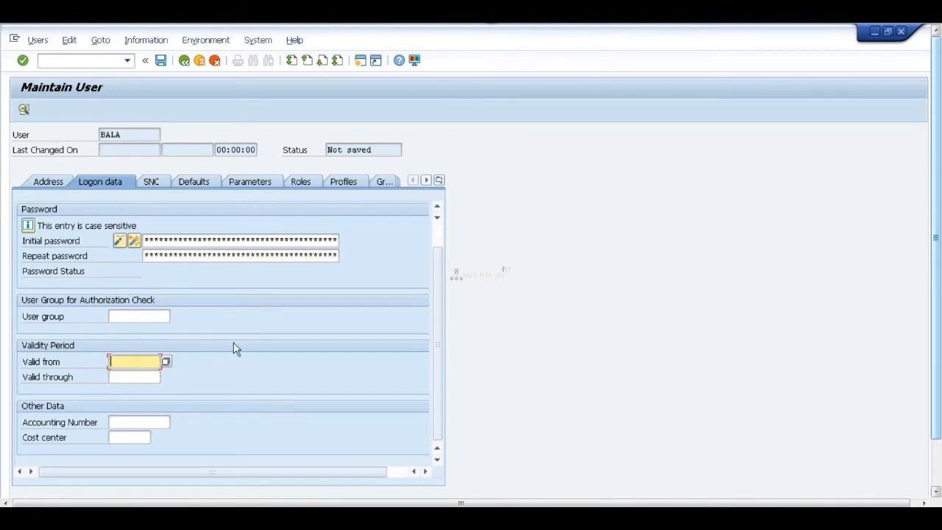
{"action": "left_click", "coordinate": [138, 379]}
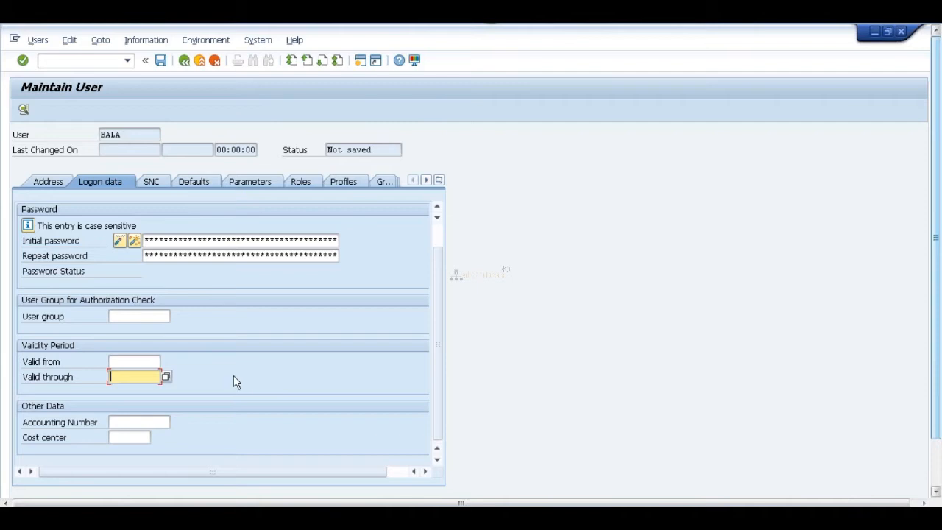
- Step through Accounting Number and Cost center without entering values, then switch to Paint
{"action": "left_click", "coordinate": [150, 423]}
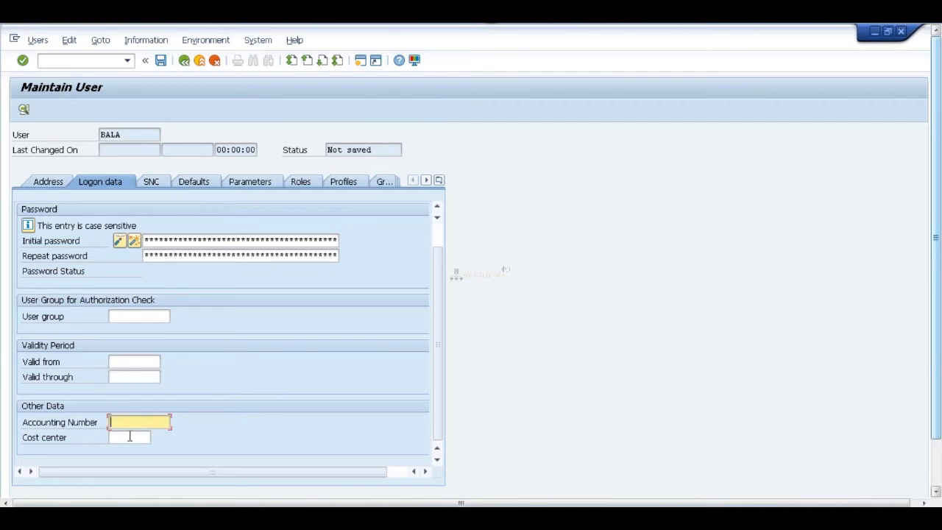
{"action": "left_click", "coordinate": [126, 436]}
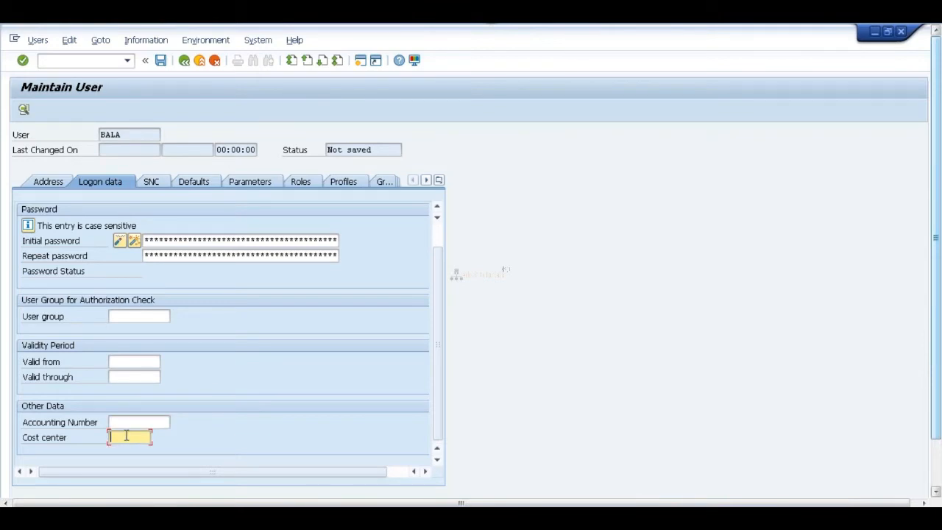
{"action": "left_click", "coordinate": [132, 422]}
{"action": "left_click", "coordinate": [127, 437]}
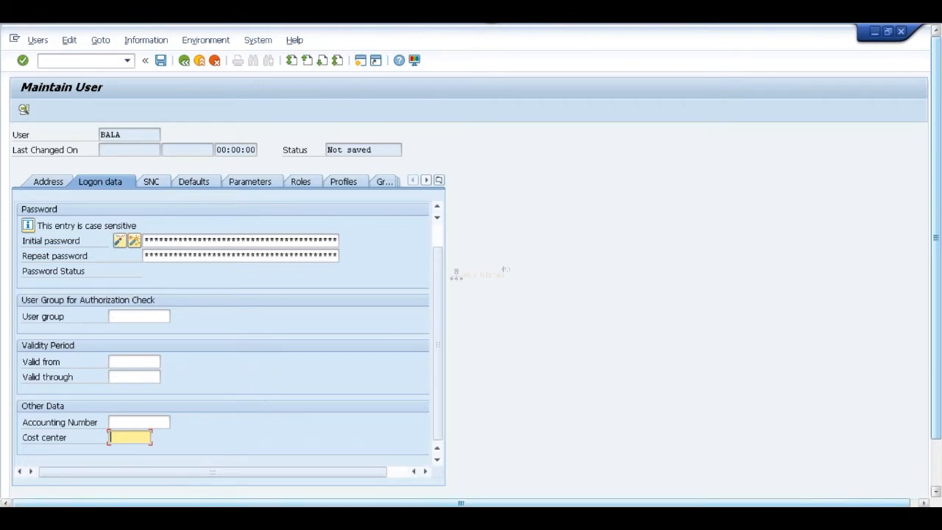
{"action": "key", "text": "alt+Tab"}
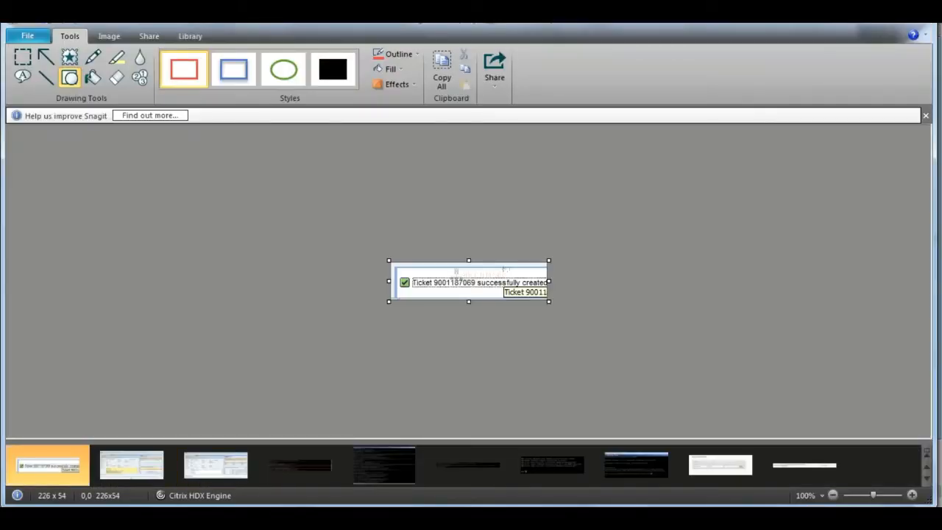
{"action": "key", "text": "alt+Tab"}
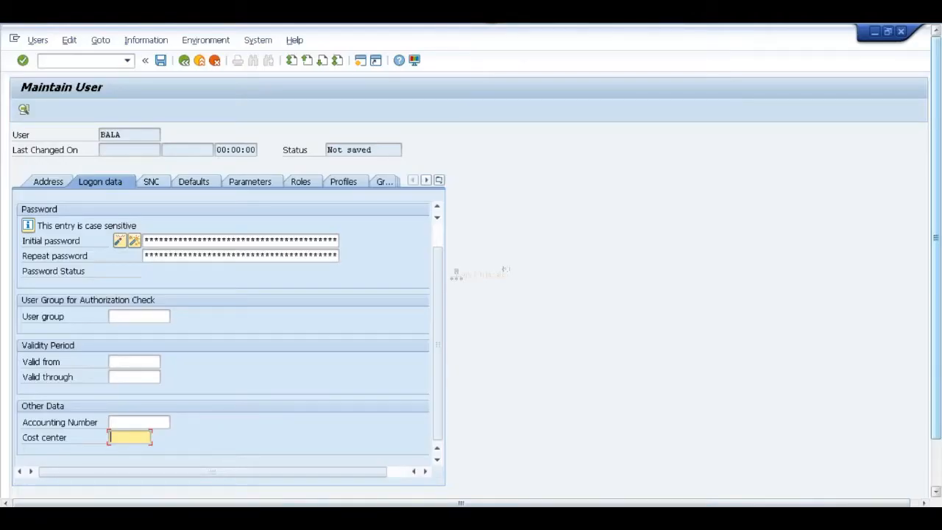
{"action": "key", "text": "alt+Tab"}
- Add 'creating a users ------------->' and 'receive user data from the lient / functioanl team.' to the notes
{"action": "type", "text": "cr"}
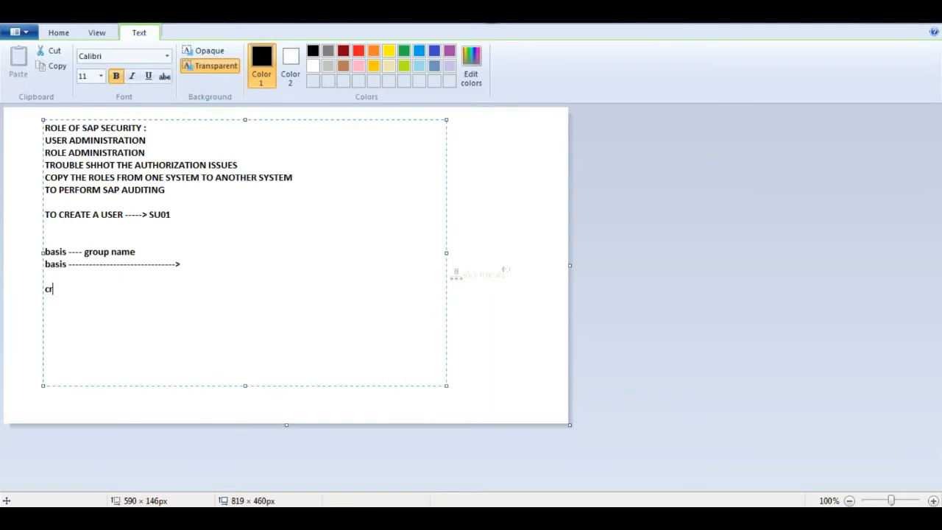
{"action": "type", "text": "eating a users ------------->"}
{"action": "key", "text": "Return"}
{"action": "type", "text": "receive user data"}
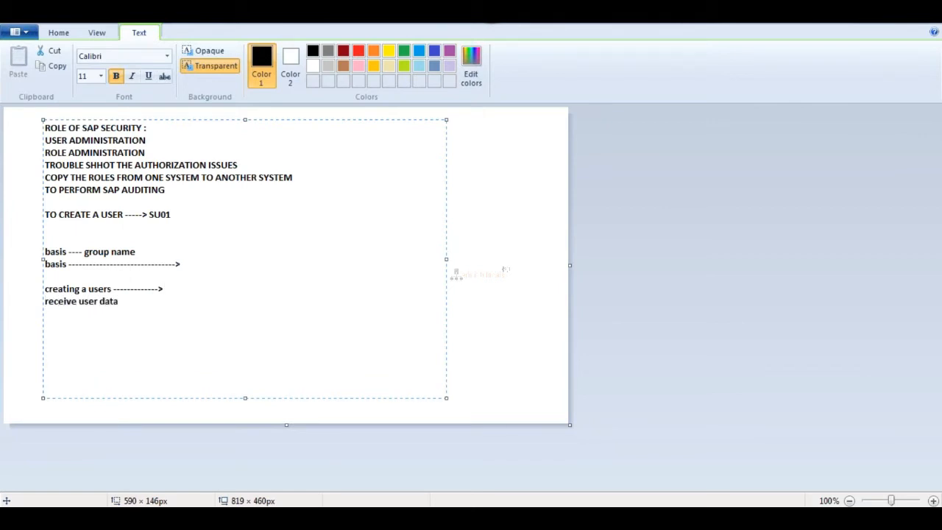
{"action": "type", "text": " from the lient / functioanl t"}
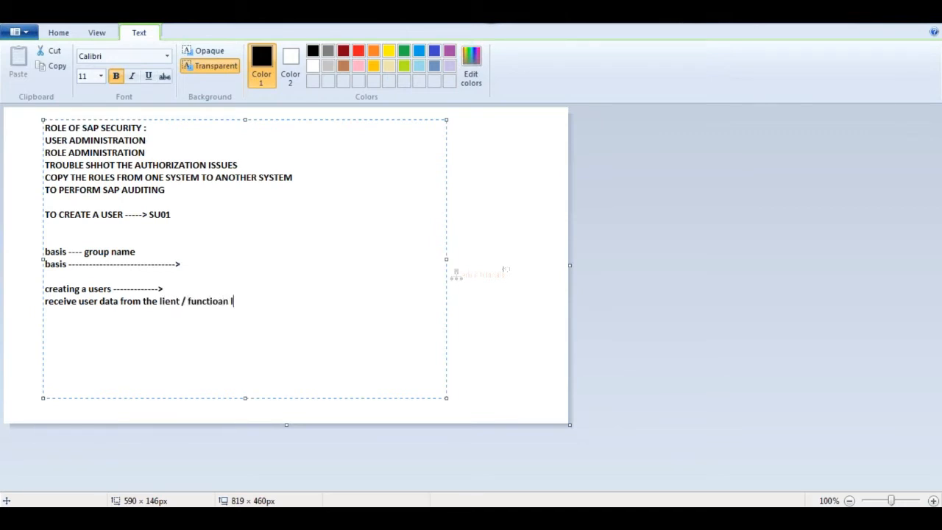
{"action": "type", "text": "eam."}
{"action": "key", "text": "Return"}
{"action": "key", "text": "alt+Tab"}
{"action": "left_click", "coordinate": [54, 176]}
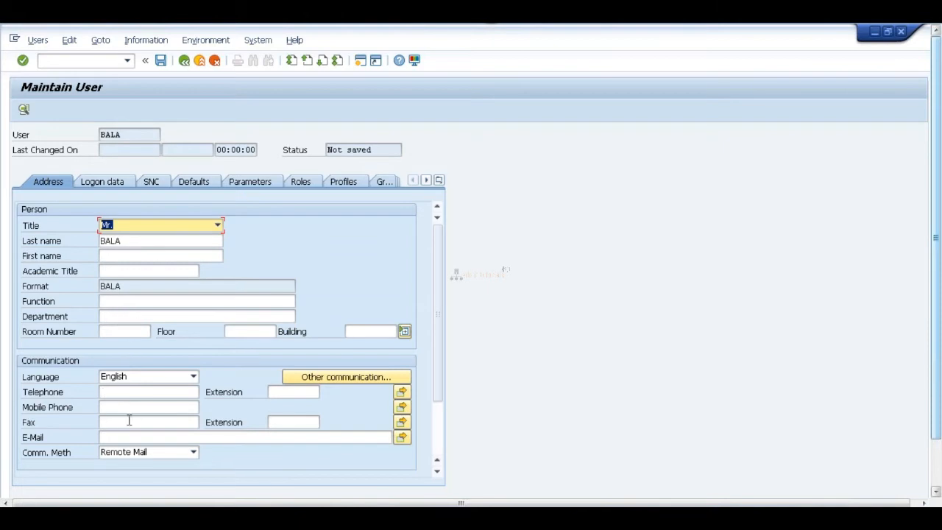
- Go back to BALA's Logon data tab and check Accounting Number and Cost center are blank
{"action": "left_click", "coordinate": [437, 410]}
{"action": "left_click_drag", "start_coordinate": [430, 318], "coordinate": [443, 258]}
{"action": "left_click", "coordinate": [100, 180]}
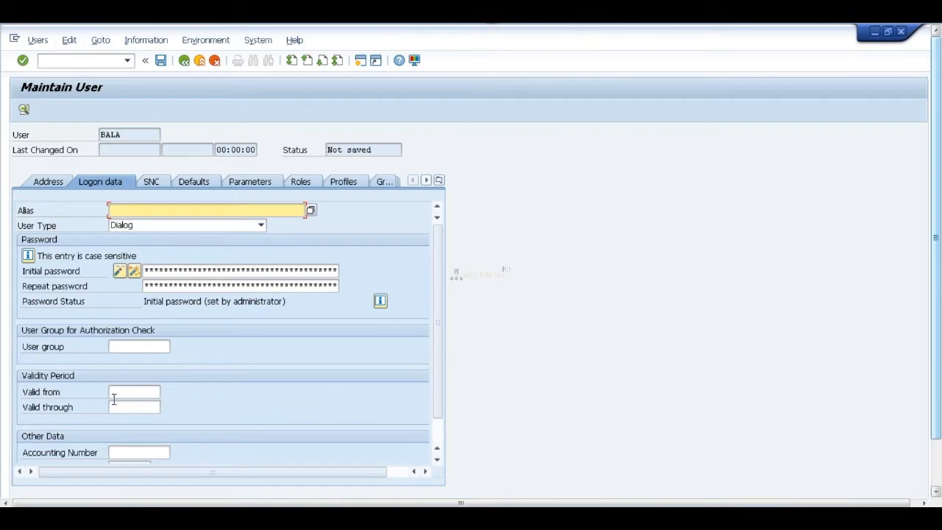
{"action": "key", "text": "alt+Tab"}
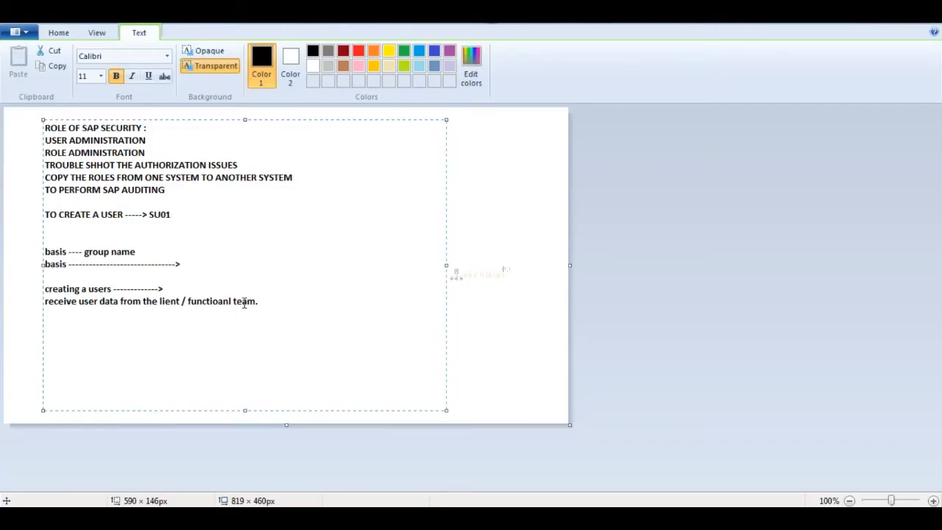
{"action": "key", "text": "alt+Tab"}
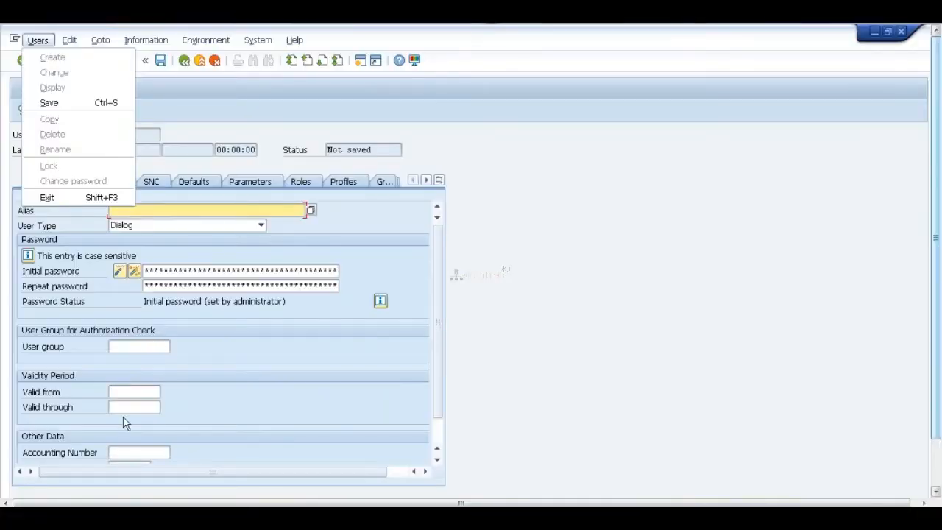
{"action": "left_click", "coordinate": [129, 451]}
{"action": "left_click", "coordinate": [129, 451]}
{"action": "left_click", "coordinate": [439, 435]}
{"action": "left_click", "coordinate": [131, 437]}
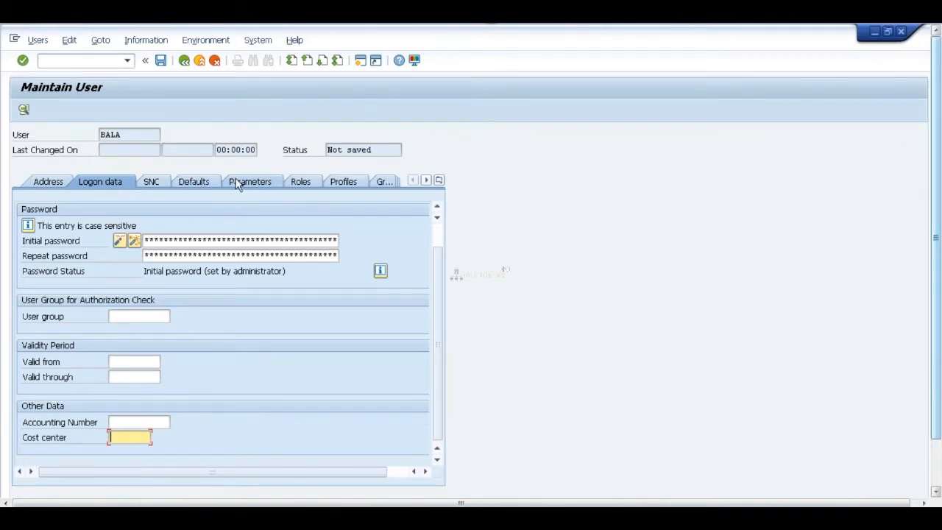
{"action": "left_click", "coordinate": [295, 181]}
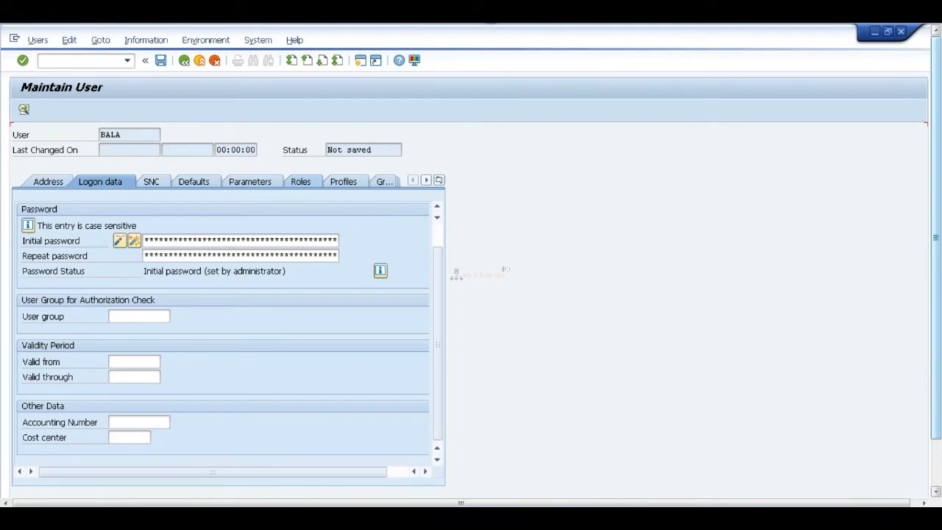
- Add the line 'some specific roles -------->Role names' under the user-data note in Paint
{"action": "key", "text": "alt+Tab"}
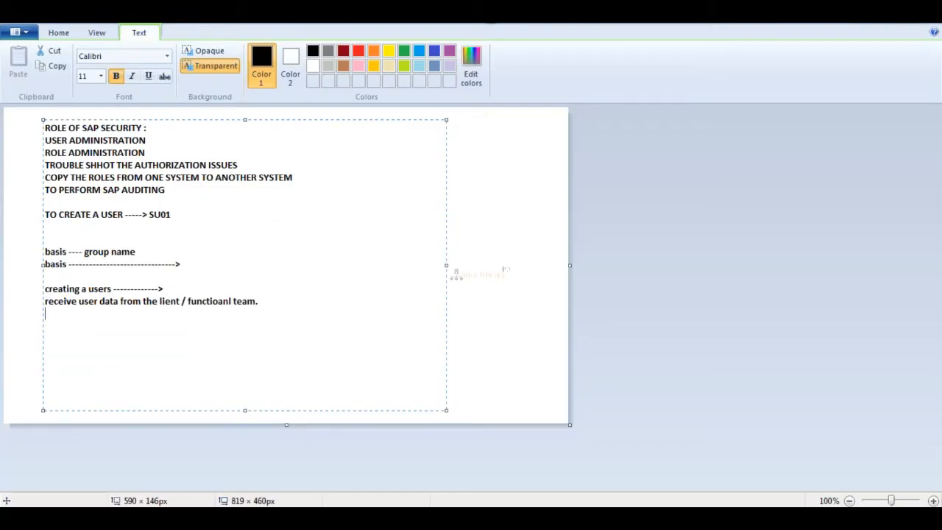
{"action": "key", "text": "Return"}
{"action": "type", "text": "some specific ro"}
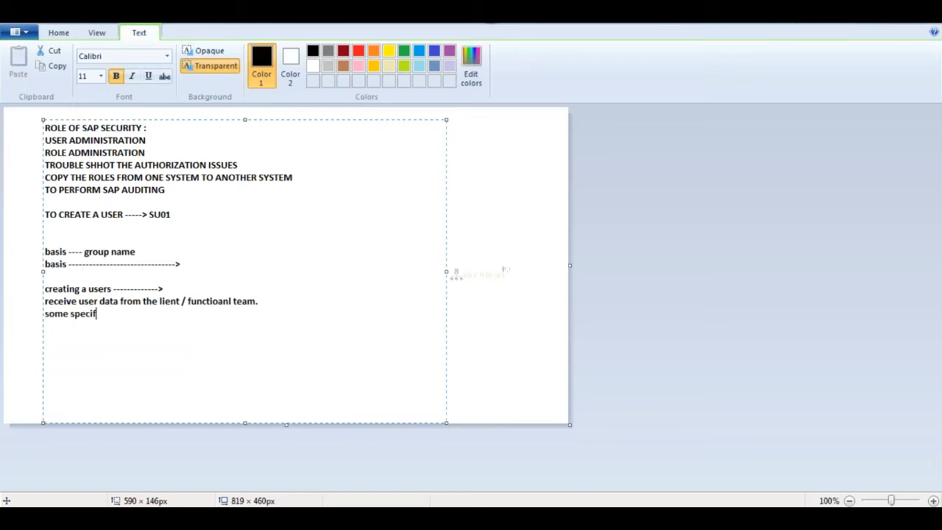
{"action": "type", "text": "les -------->= i"}
{"action": "key", "text": "BackSpace"}
{"action": "key", "text": "BackSpace"}
{"action": "key", "text": "BackSpace"}
{"action": "type", "text": "Role names"}
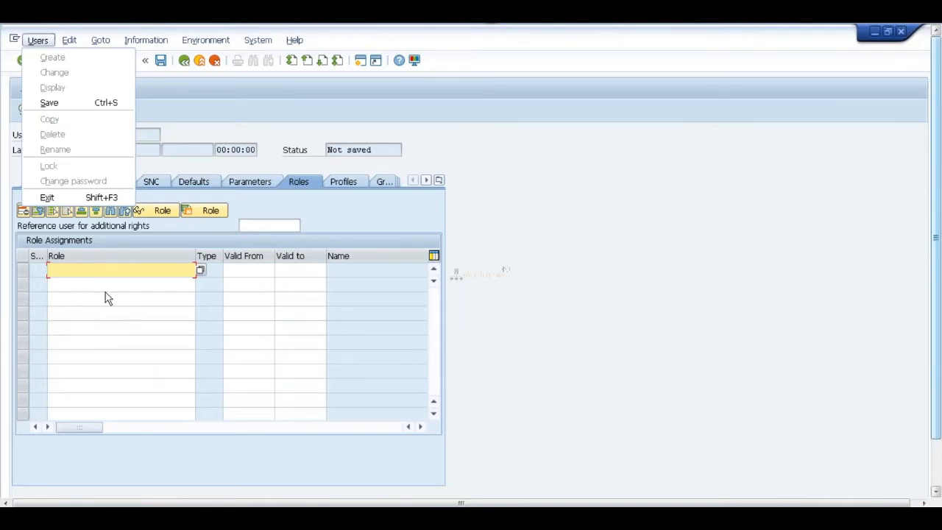
- Look over the empty rows of BALA's Role Assignments table
{"action": "left_click", "coordinate": [76, 281]}
{"action": "left_click", "coordinate": [73, 288]}
{"action": "left_click", "coordinate": [70, 300]}
{"action": "left_click", "coordinate": [70, 270]}
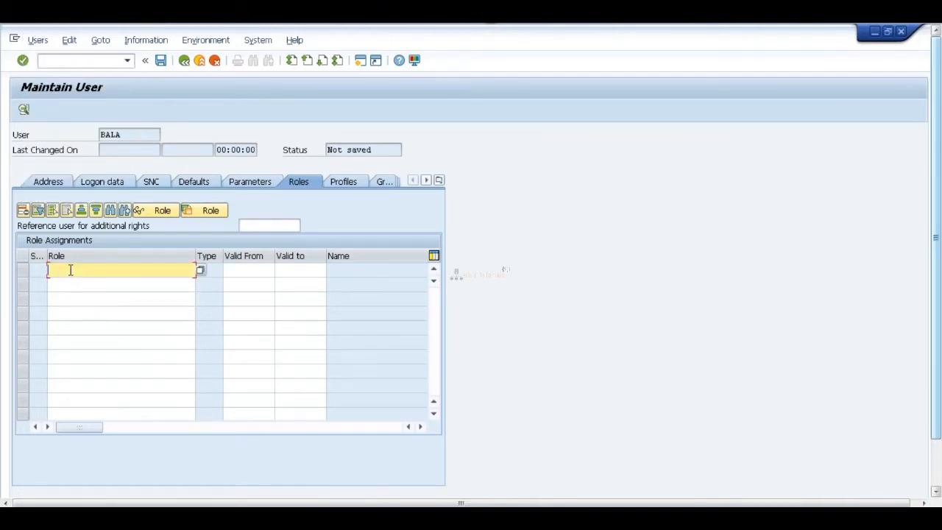
- On the Profiles tab, enter SAP_ALL in the first row and SAP_NEW in the second
{"action": "left_click", "coordinate": [327, 182]}
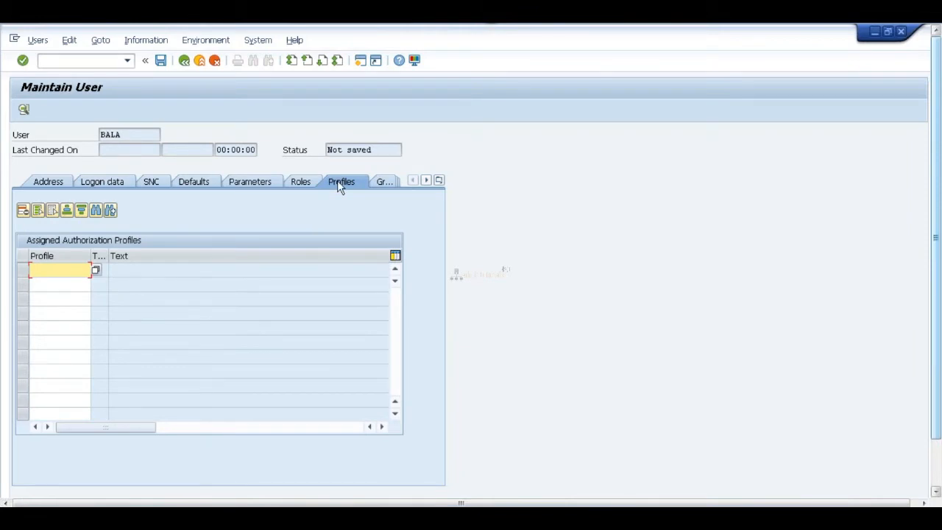
{"action": "left_click", "coordinate": [53, 282]}
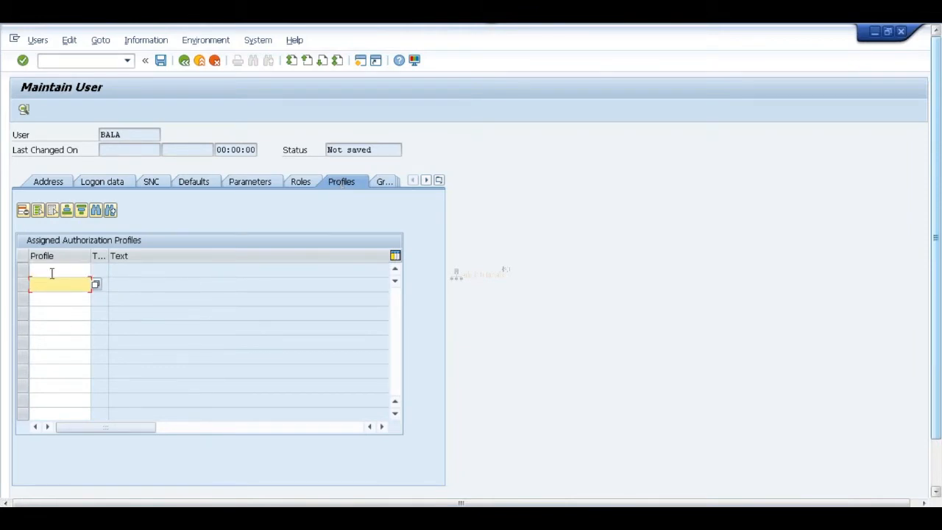
{"action": "left_click", "coordinate": [52, 271]}
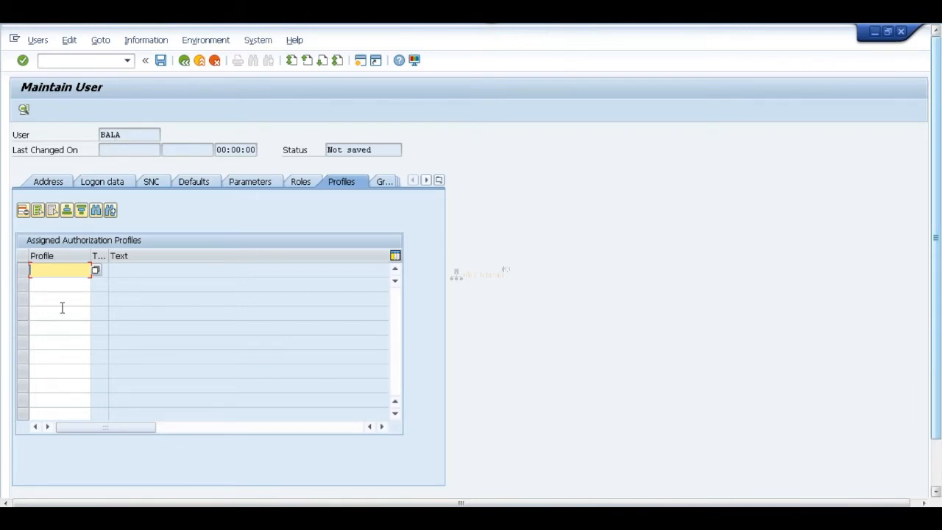
{"action": "type", "text": "sa"}
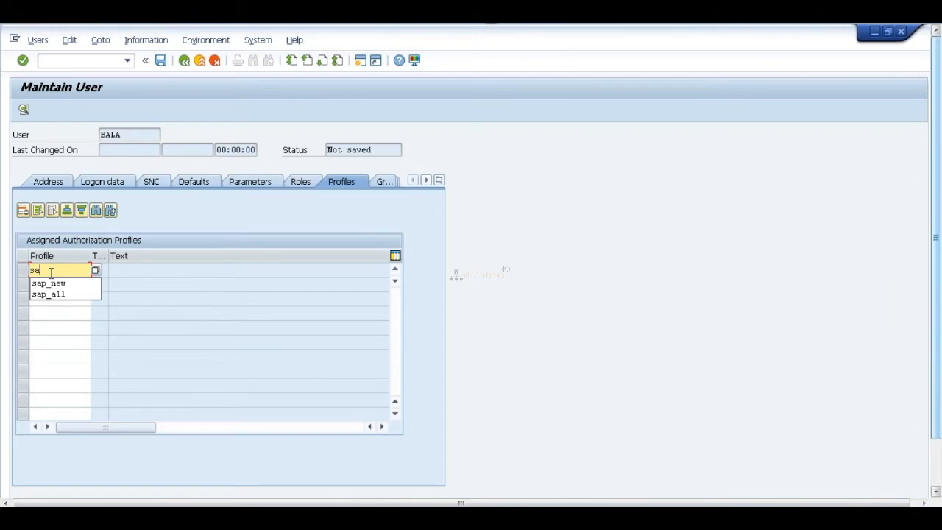
{"action": "type", "text": "p_all"}
{"action": "key", "text": "Return"}
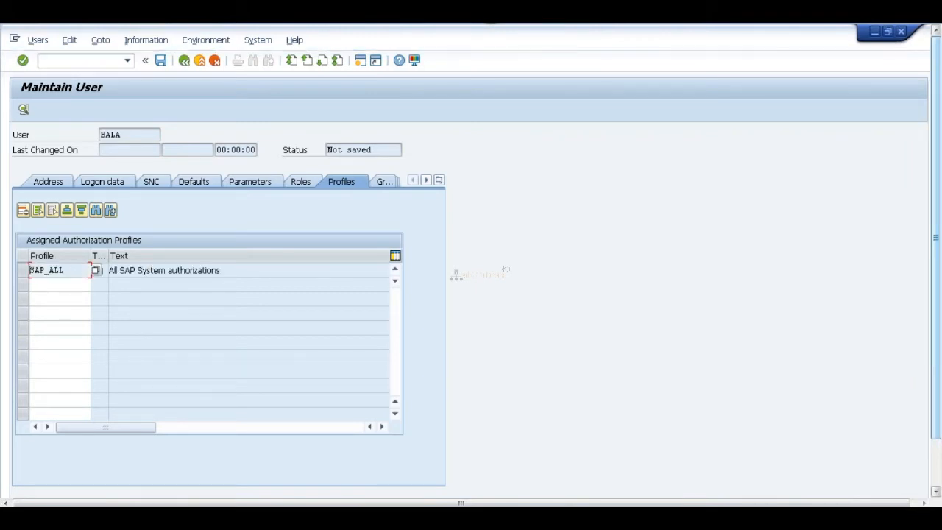
{"action": "left_click", "coordinate": [59, 285]}
{"action": "type", "text": "sap_"}
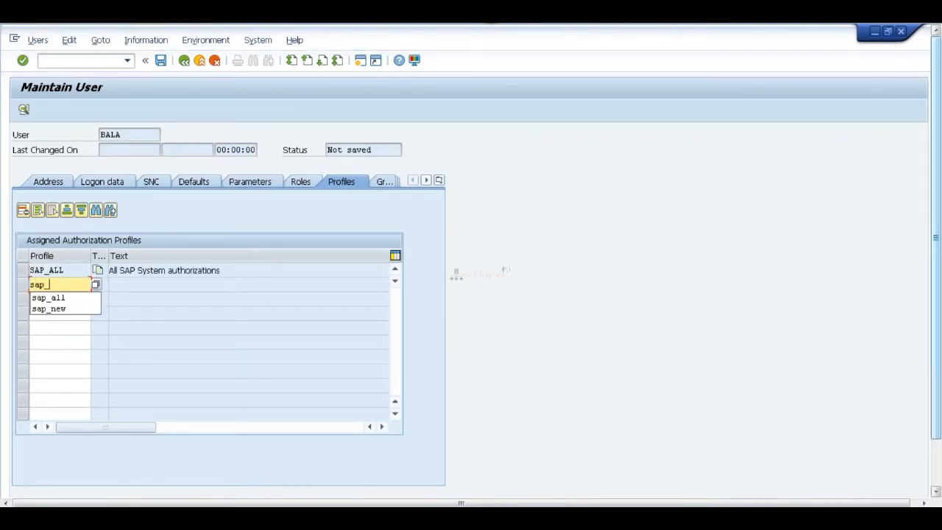
{"action": "type", "text": "new"}
{"action": "key", "text": "Return"}
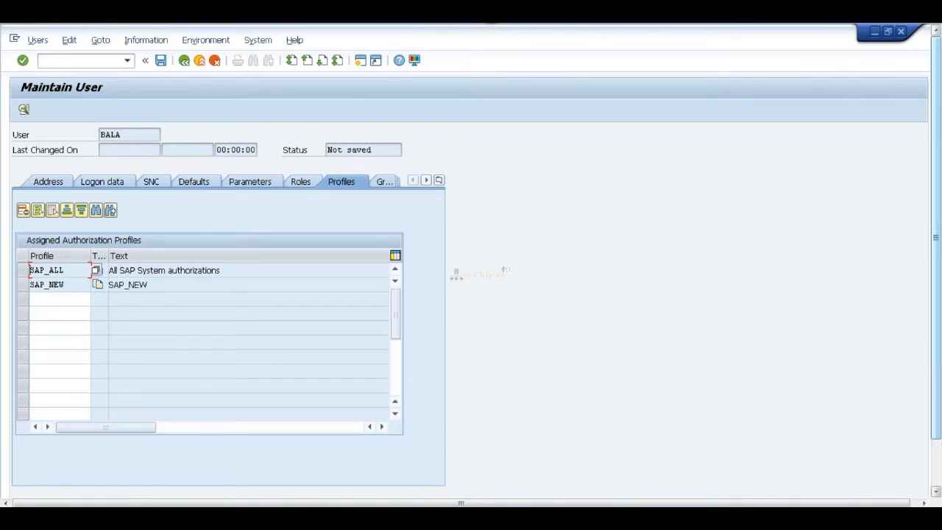
- Show the status bar to check the current system and client
{"action": "left_click", "coordinate": [937, 458]}
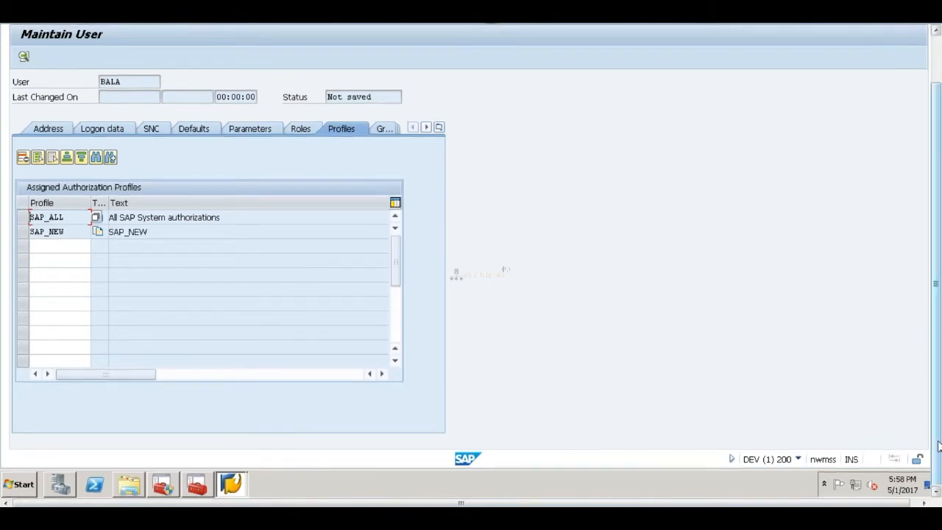
{"action": "scroll", "coordinate": [939, 441], "scroll_direction": "up", "scroll_amount": 3}
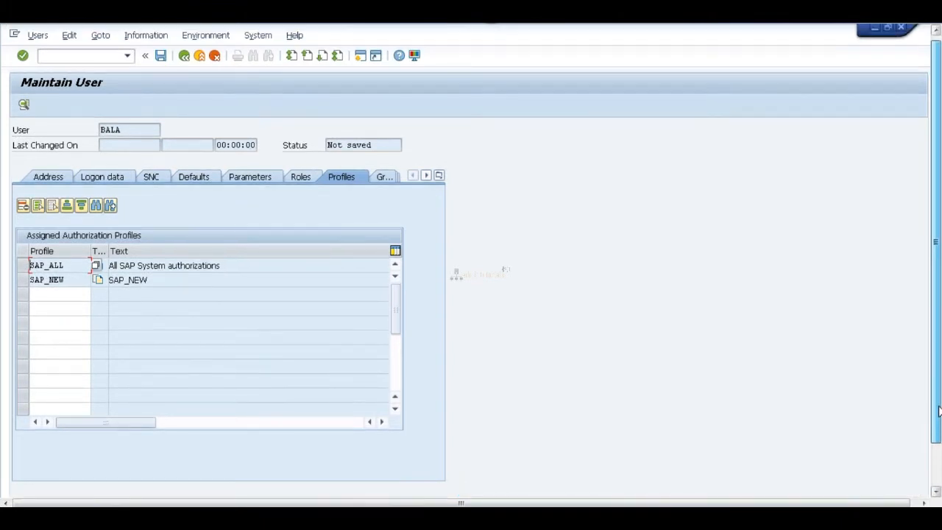
{"action": "scroll", "coordinate": [939, 429], "scroll_direction": "down", "scroll_amount": 3}
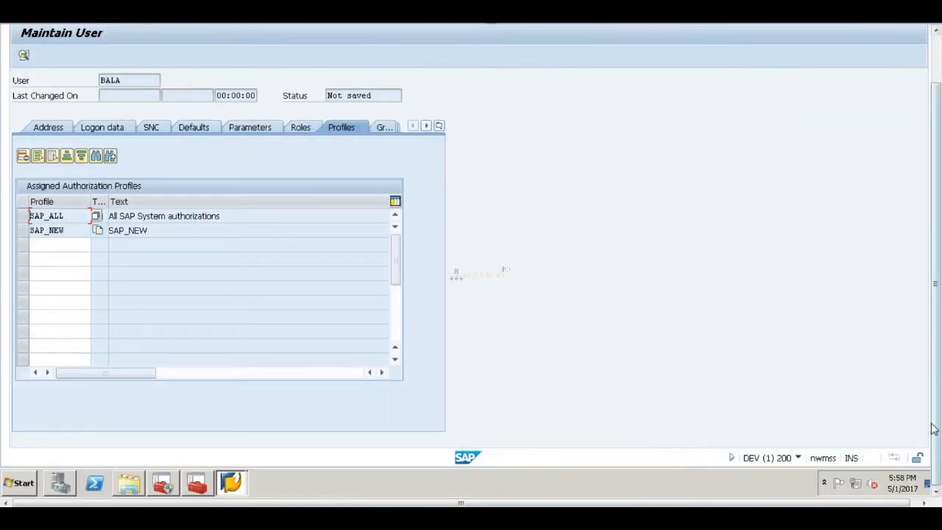
{"action": "left_click_drag", "start_coordinate": [940, 437], "coordinate": [939, 386]}
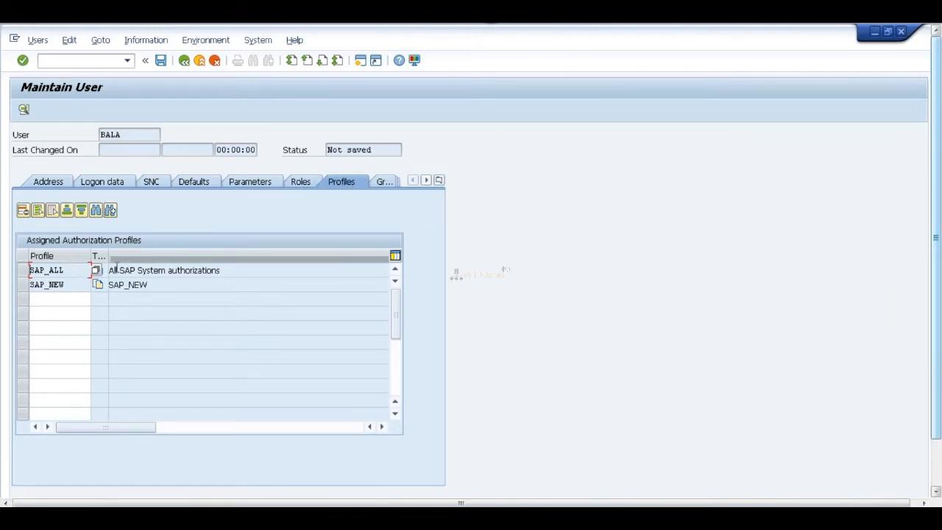
- Scroll the tab strip right and look through the Groups, Personalization and LicenceData tabs
{"action": "left_click", "coordinate": [427, 180]}
{"action": "left_click", "coordinate": [426, 179]}
{"action": "left_click", "coordinate": [426, 179]}
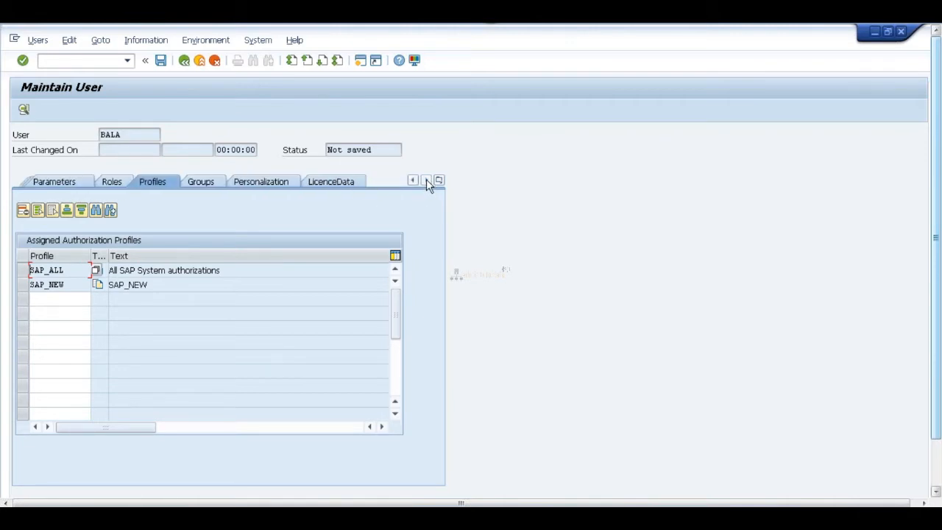
{"action": "left_click", "coordinate": [201, 186]}
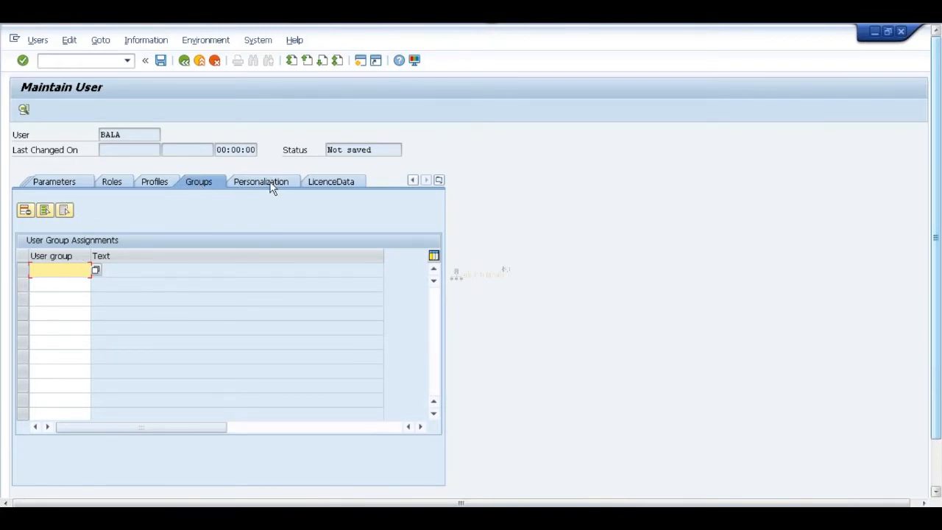
{"action": "left_click", "coordinate": [259, 183]}
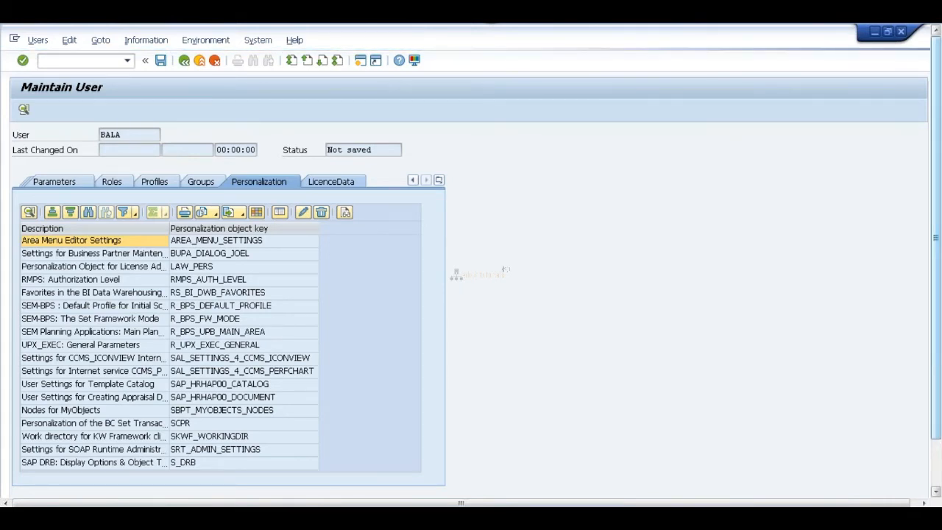
{"action": "left_click", "coordinate": [331, 182]}
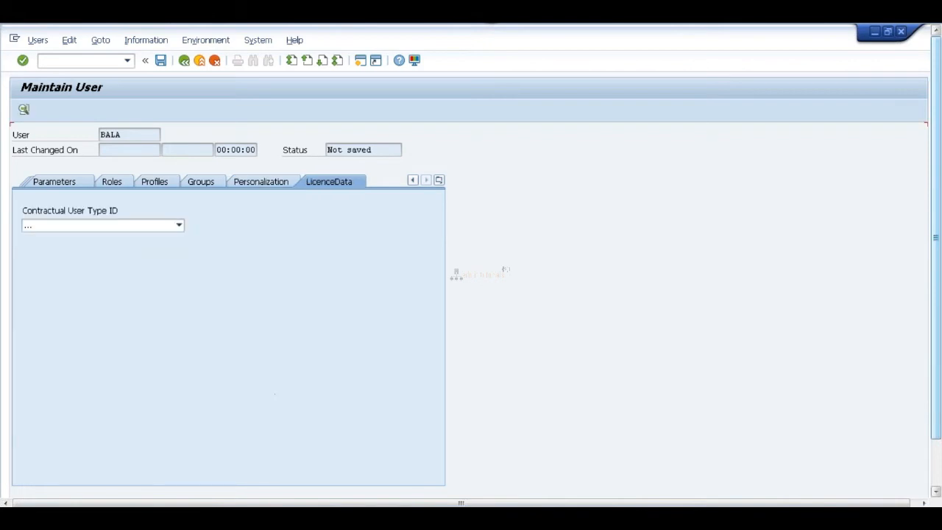
- Browse the Contractual User Type ID list and close it without choosing a type
{"action": "left_click", "coordinate": [180, 226]}
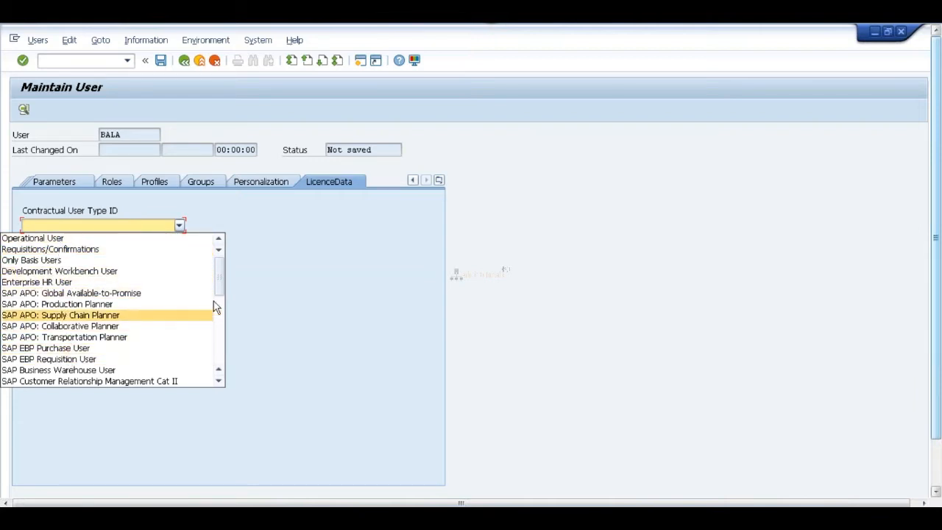
{"action": "left_click_drag", "start_coordinate": [220, 293], "coordinate": [224, 270]}
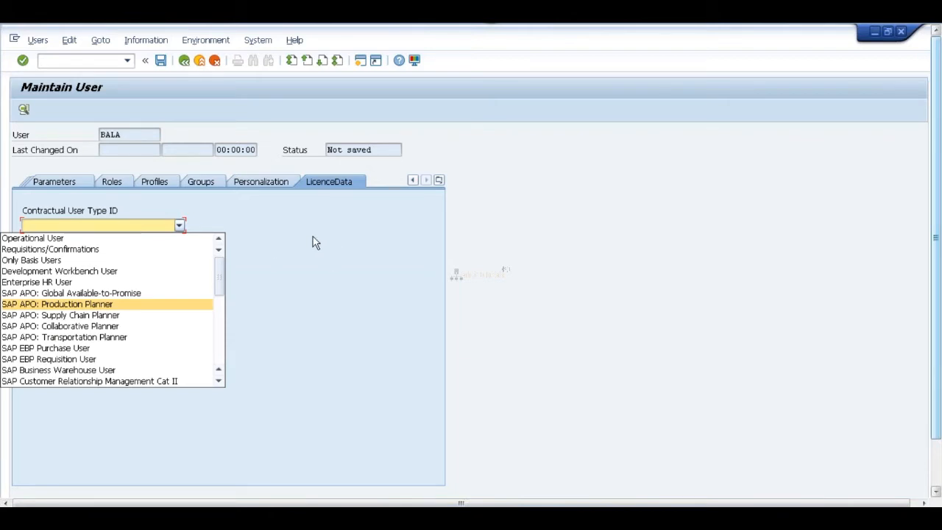
{"action": "left_click", "coordinate": [269, 250]}
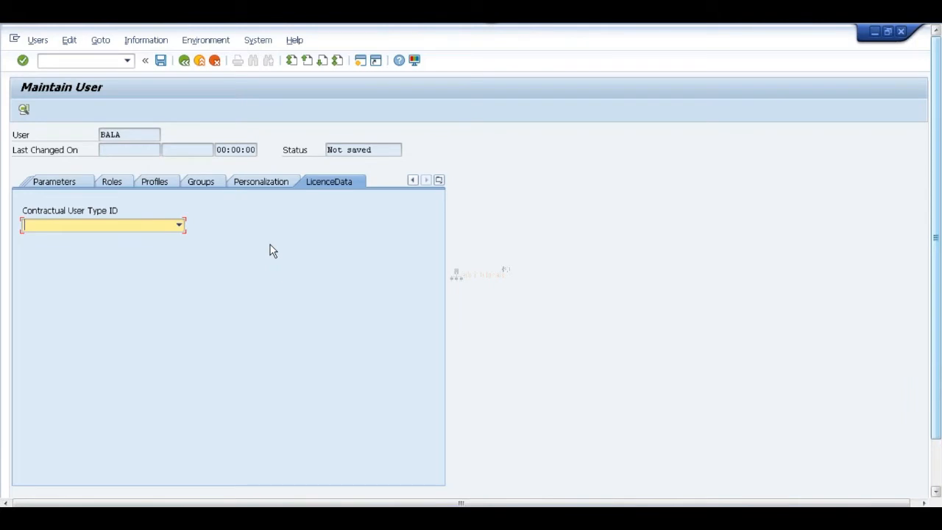
{"action": "left_click", "coordinate": [413, 181]}
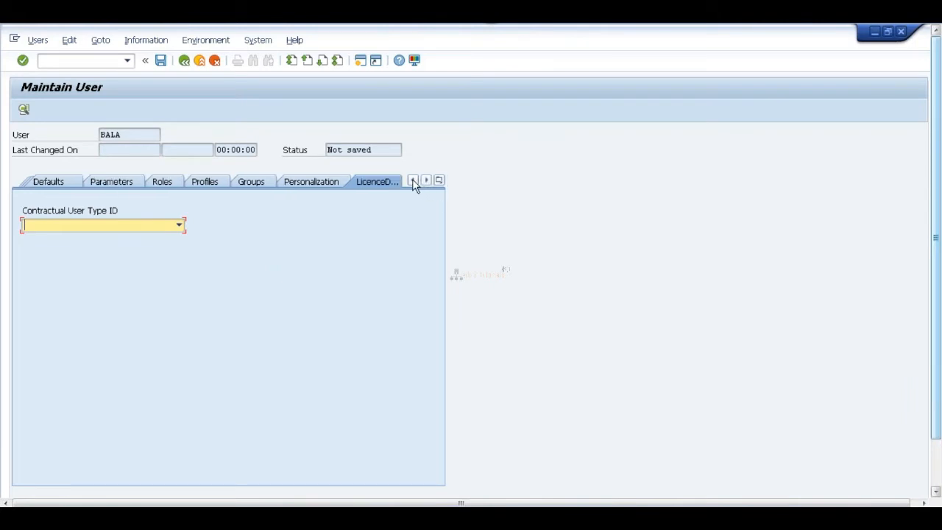
- Check BALA's Address, Logon data and Roles tabs, then return to the Address details
{"action": "left_click", "coordinate": [413, 181]}
{"action": "left_click", "coordinate": [413, 181]}
{"action": "left_click", "coordinate": [413, 181]}
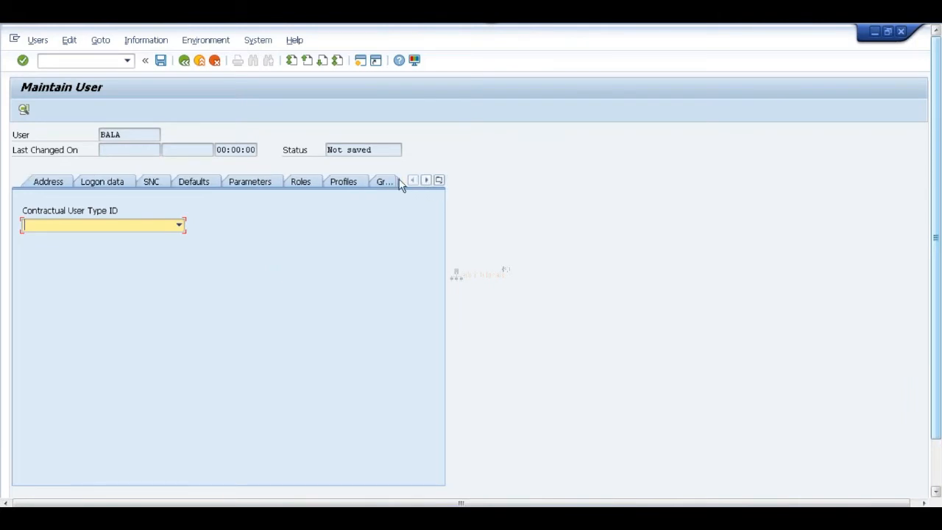
{"action": "left_click", "coordinate": [62, 186]}
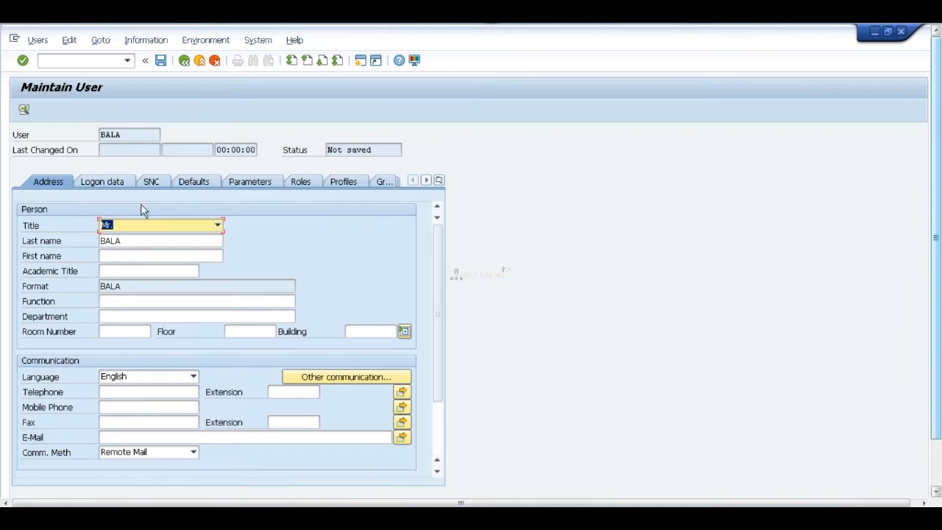
{"action": "left_click", "coordinate": [103, 184]}
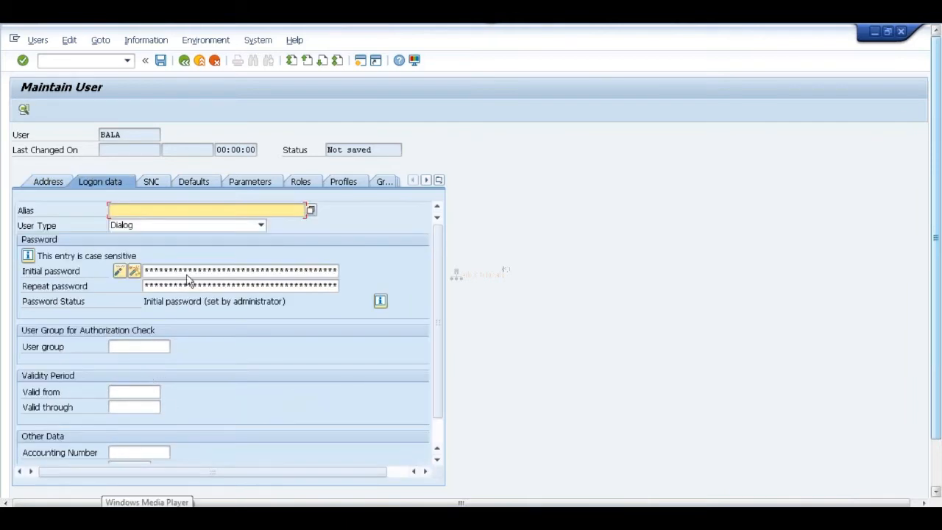
{"action": "left_click", "coordinate": [300, 182]}
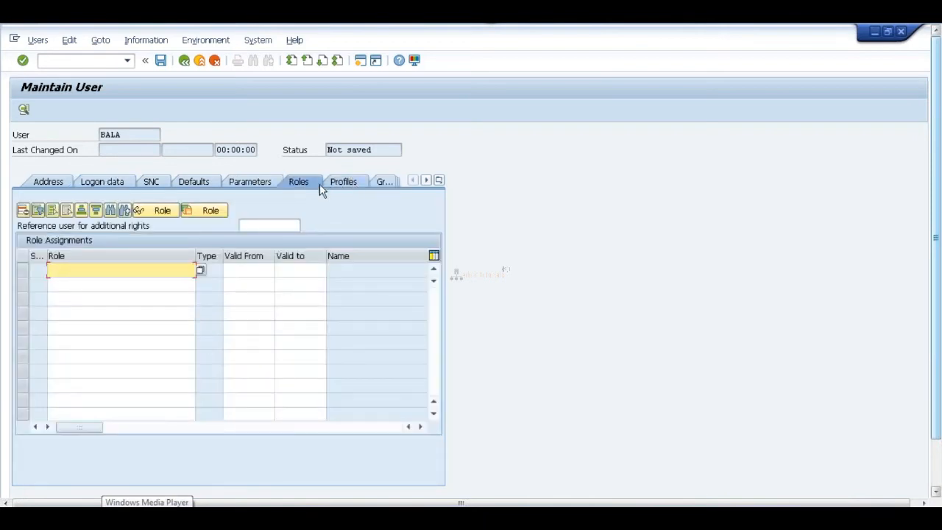
{"action": "left_click", "coordinate": [50, 184]}
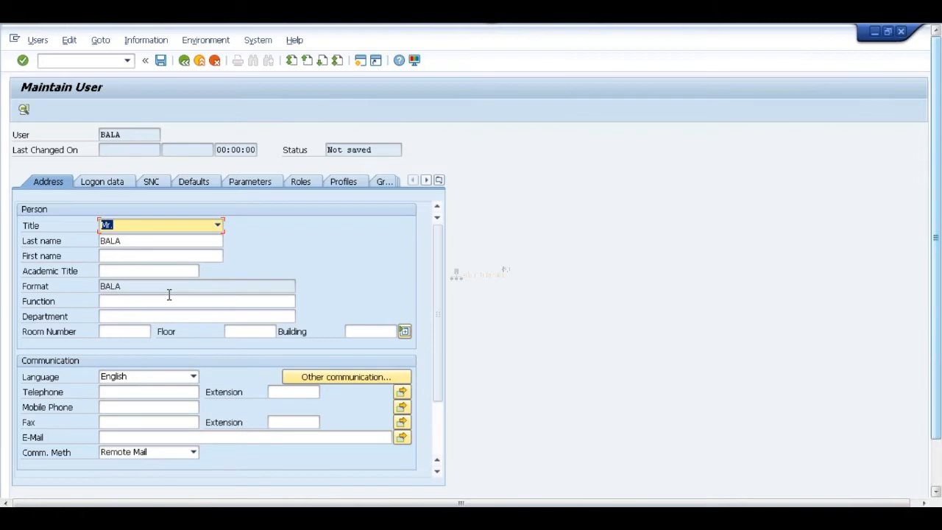
- Open user maintenance in a new session with /osu01
{"action": "left_click", "coordinate": [63, 60]}
{"action": "type", "text": "/"}
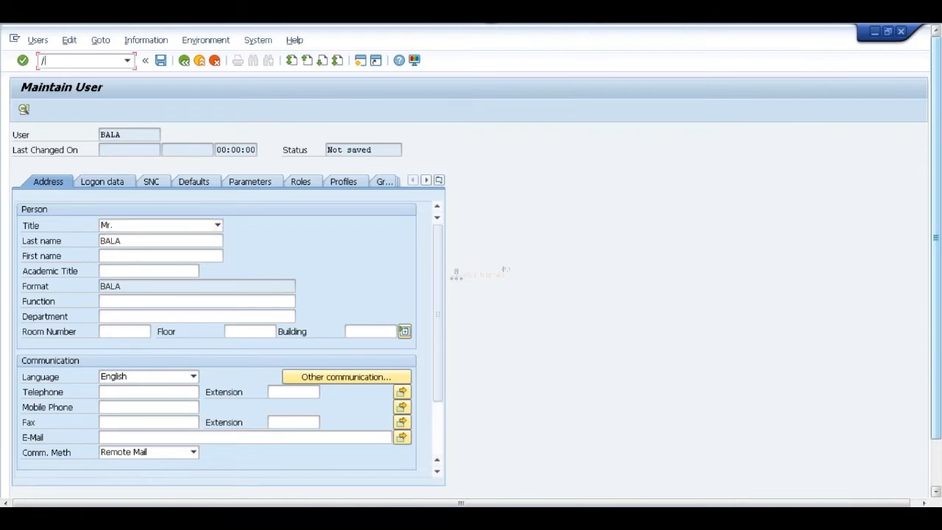
{"action": "type", "text": "osu01"}
{"action": "key", "text": "Return"}
- Save the new user BALA from the Address tab and view its logon data
{"action": "left_click", "coordinate": [56, 186]}
{"action": "left_click", "coordinate": [161, 61]}
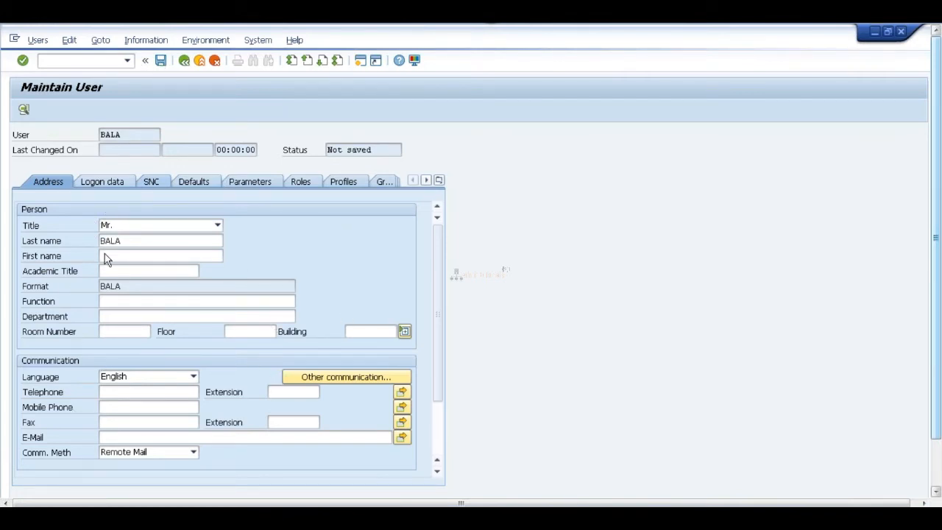
{"action": "left_click", "coordinate": [102, 184]}
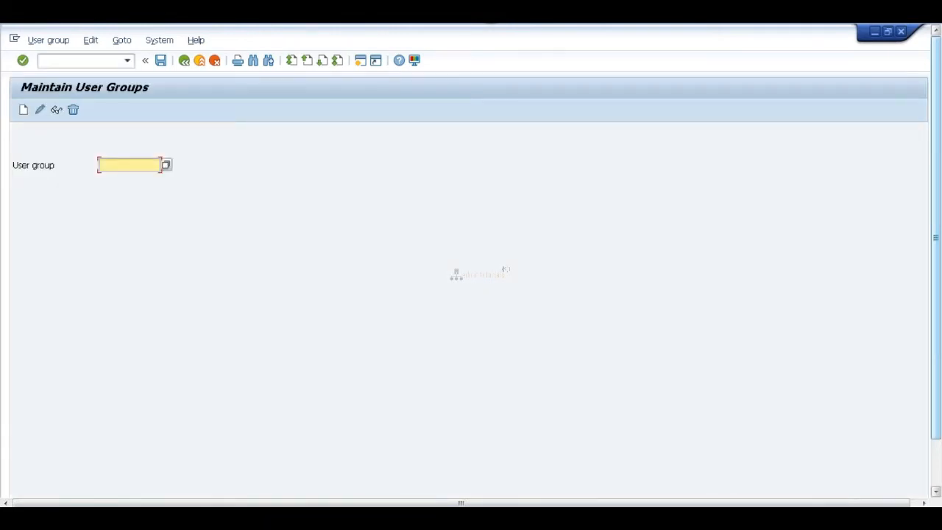
- Enter 'bala' as the user group name in Maintain User Groups
{"action": "left_click", "coordinate": [938, 463]}
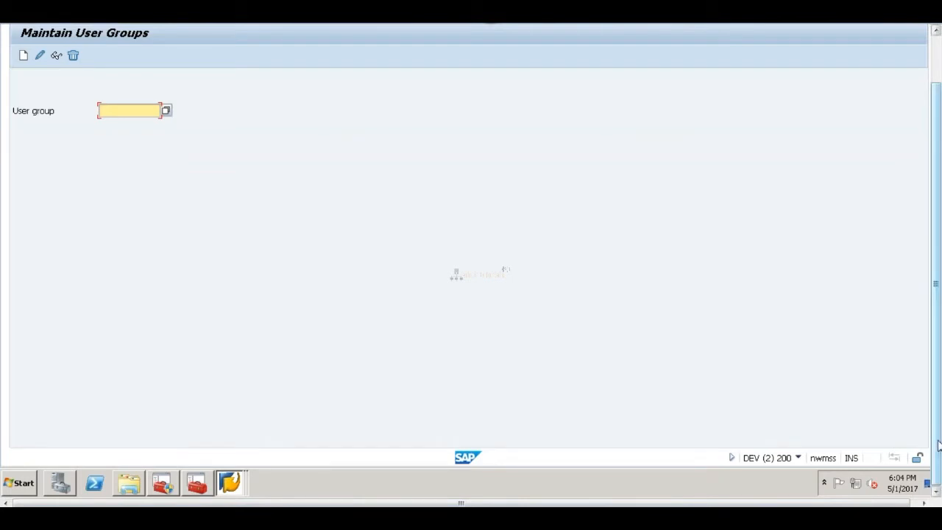
{"action": "left_click_drag", "start_coordinate": [938, 444], "coordinate": [940, 392]}
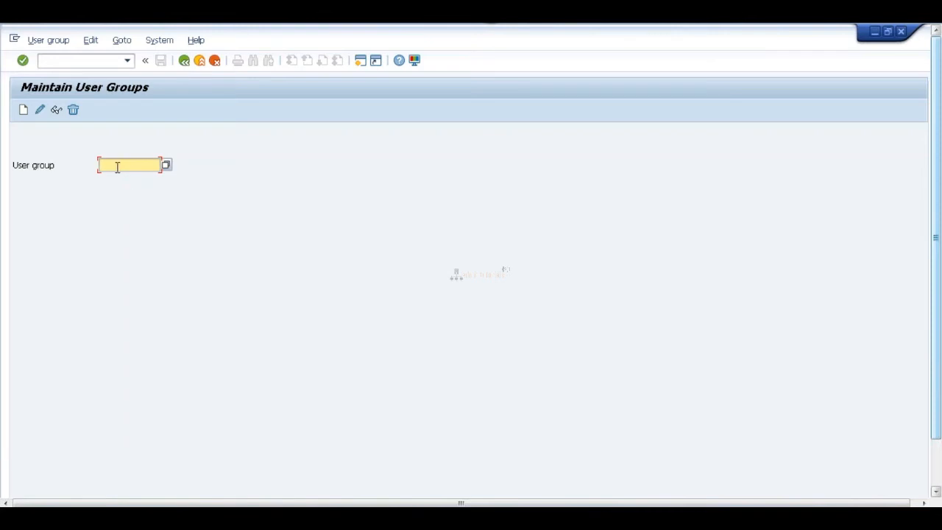
{"action": "type", "text": "bala"}
{"action": "key", "text": "BackSpace"}
{"action": "key", "text": "BackSpace"}
{"action": "key", "text": "BackSpace"}
{"action": "key", "text": "BackSpace"}
{"action": "type", "text": "bala"}
- Rerun user maintenance, then user group maintenance, from the command history
{"action": "left_click", "coordinate": [126, 62]}
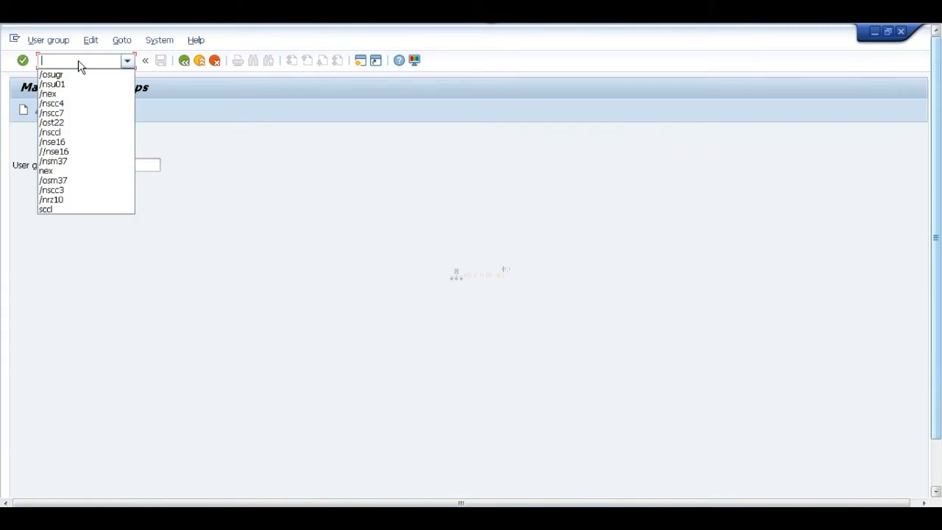
{"action": "left_click", "coordinate": [55, 83]}
{"action": "left_click", "coordinate": [23, 60]}
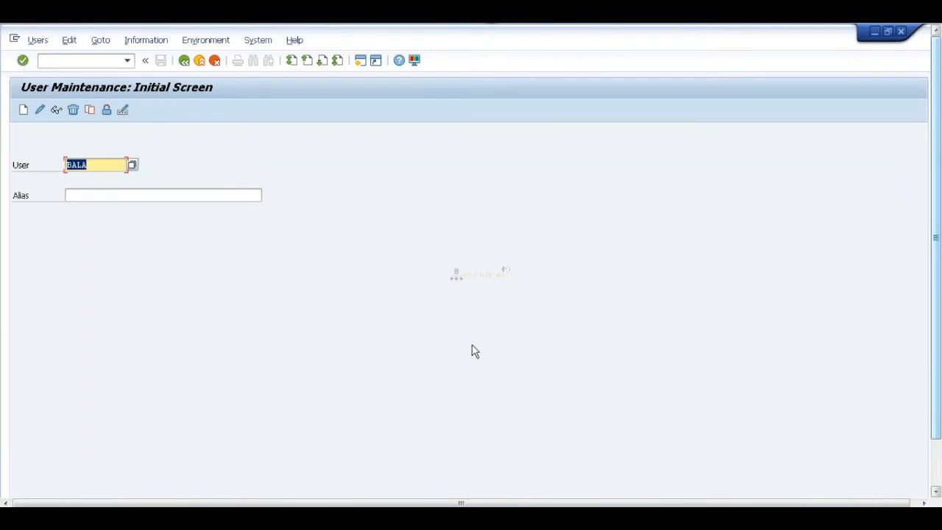
{"action": "left_click", "coordinate": [125, 63]}
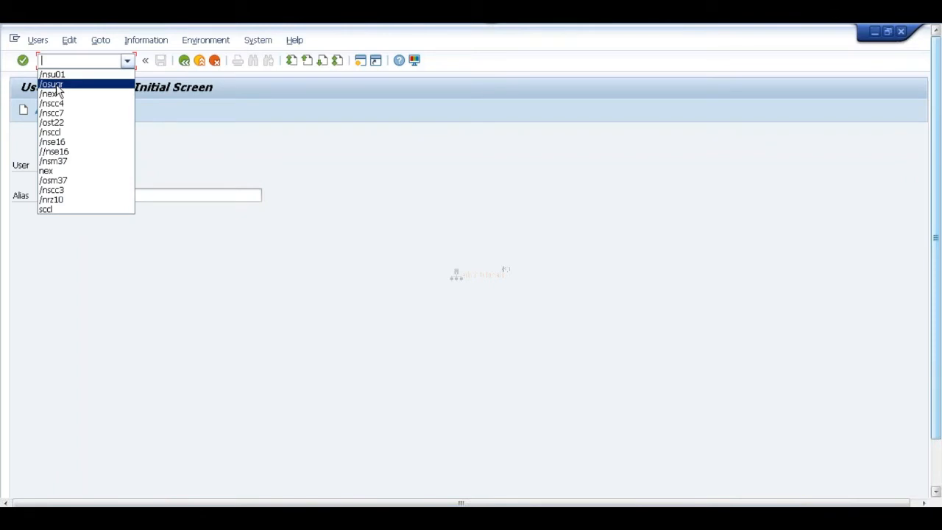
{"action": "left_click", "coordinate": [58, 81]}
{"action": "left_click", "coordinate": [66, 57]}
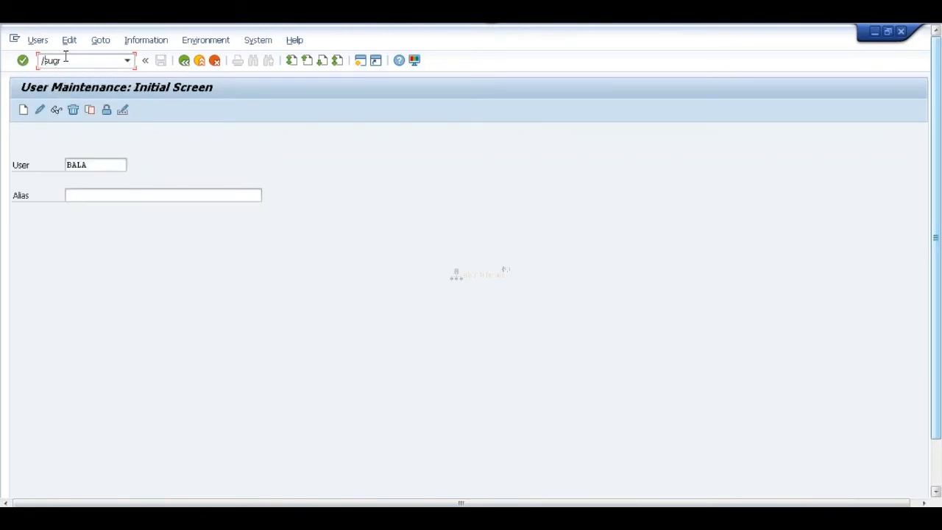
{"action": "key", "text": "Return"}
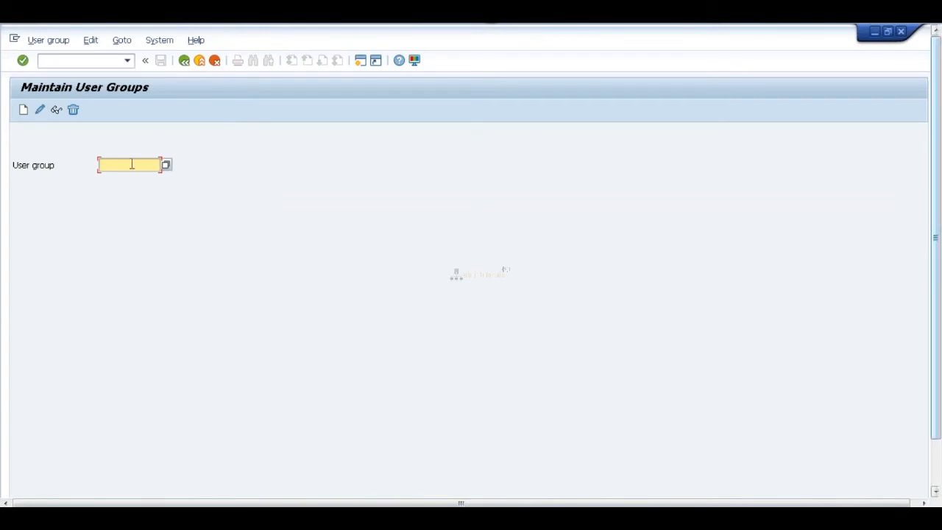
- Reload user group maintenance in this session from the command history
{"action": "left_click", "coordinate": [129, 65]}
{"action": "left_click", "coordinate": [128, 65]}
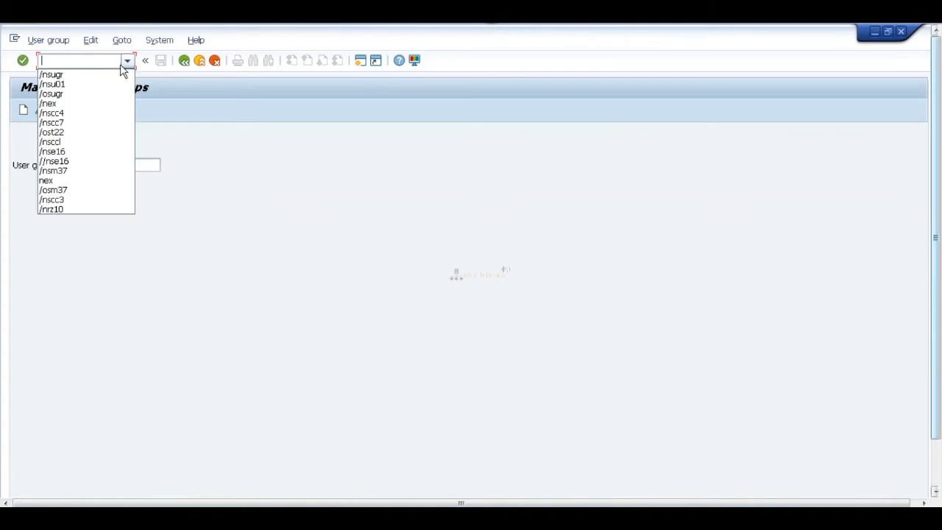
{"action": "left_click", "coordinate": [63, 76]}
{"action": "key", "text": "Return"}
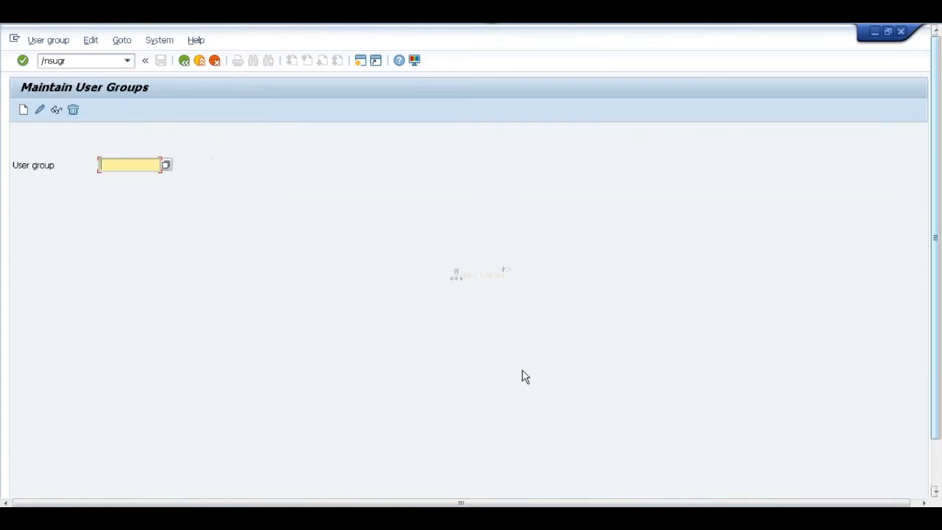
- Bring the user maintenance window to the front and show the list of open SAP windows
{"action": "left_click", "coordinate": [938, 460]}
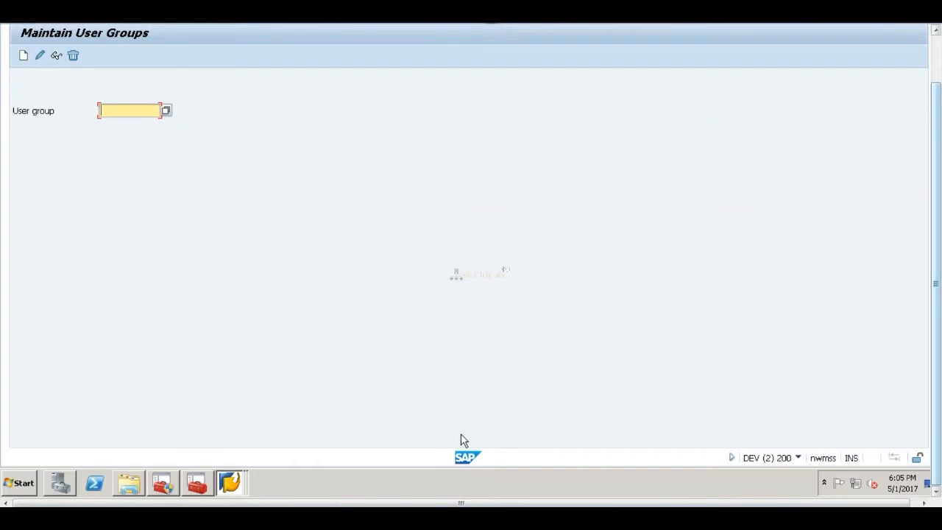
{"action": "left_click", "coordinate": [231, 483]}
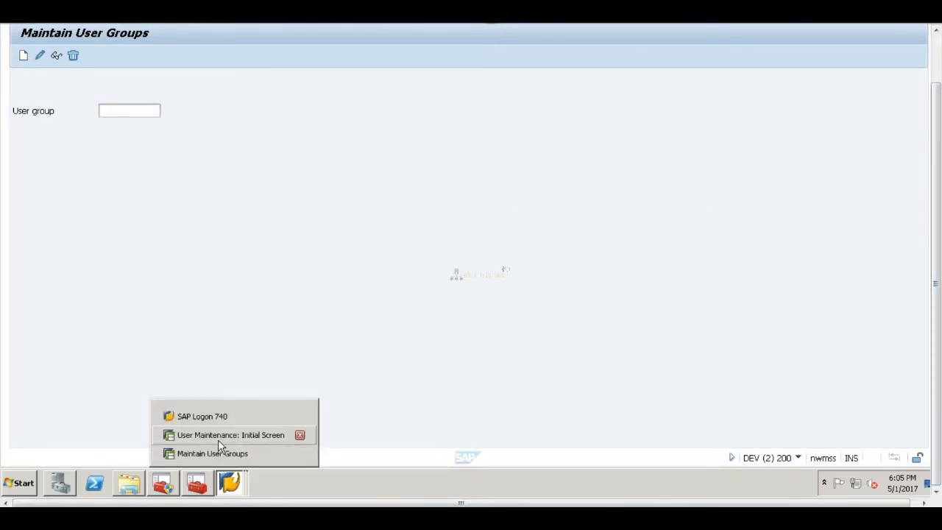
{"action": "left_click", "coordinate": [243, 434]}
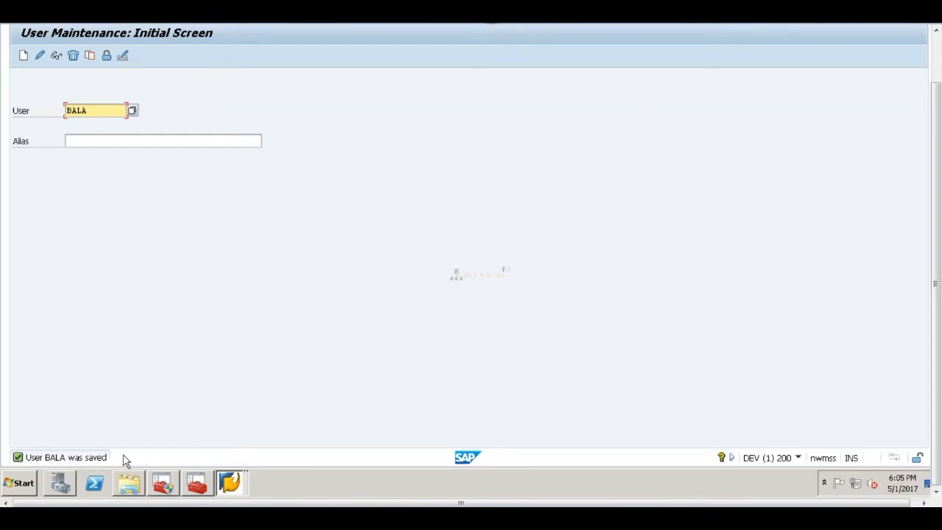
{"action": "left_click_drag", "start_coordinate": [937, 427], "coordinate": [938, 380]}
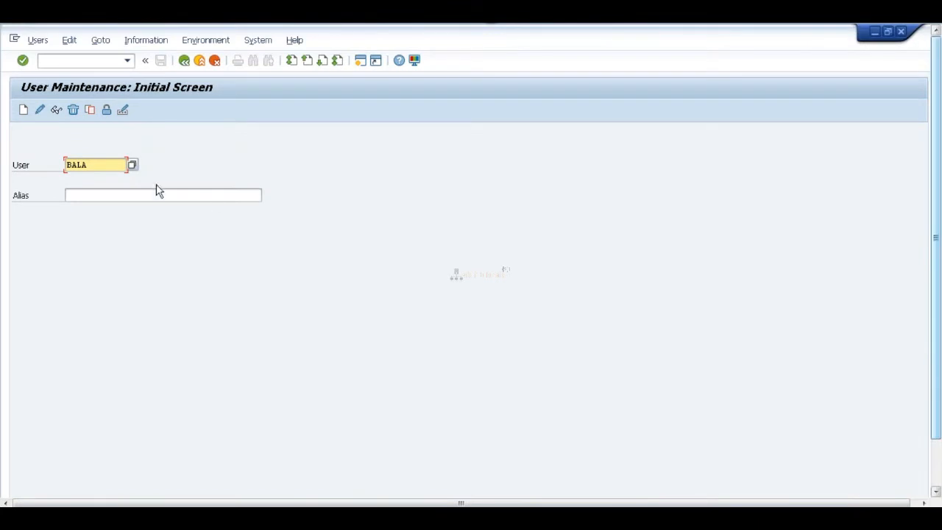
{"action": "left_click", "coordinate": [938, 461]}
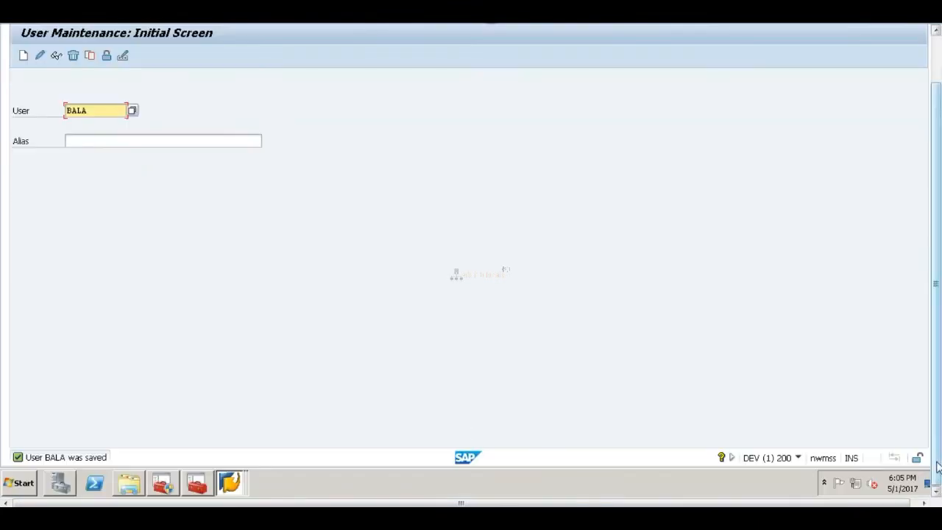
{"action": "left_click", "coordinate": [229, 482]}
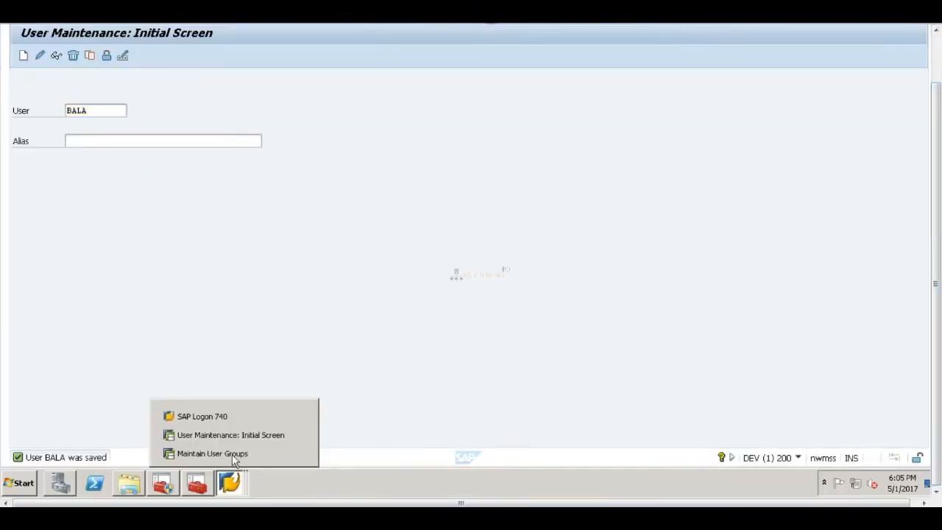
- Open SAP Logon with the DEV connection, then return to the Paint notes on a new line
{"action": "left_click", "coordinate": [225, 417]}
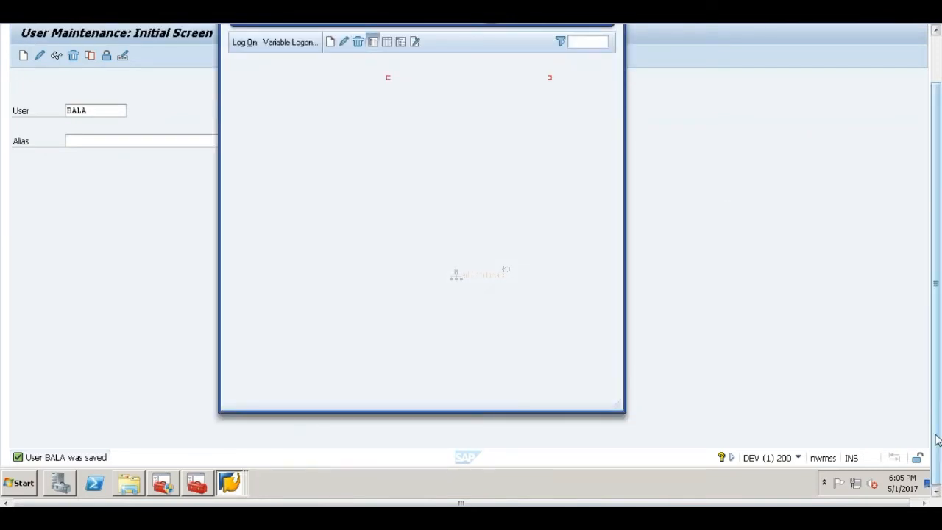
{"action": "left_click_drag", "start_coordinate": [938, 443], "coordinate": [939, 392]}
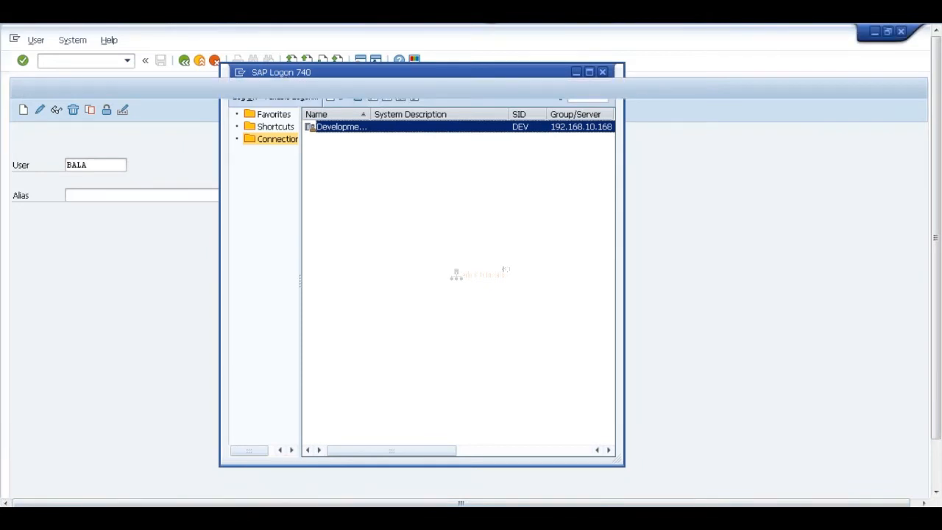
{"action": "key", "text": "alt+Tab"}
{"action": "key", "text": "Return"}
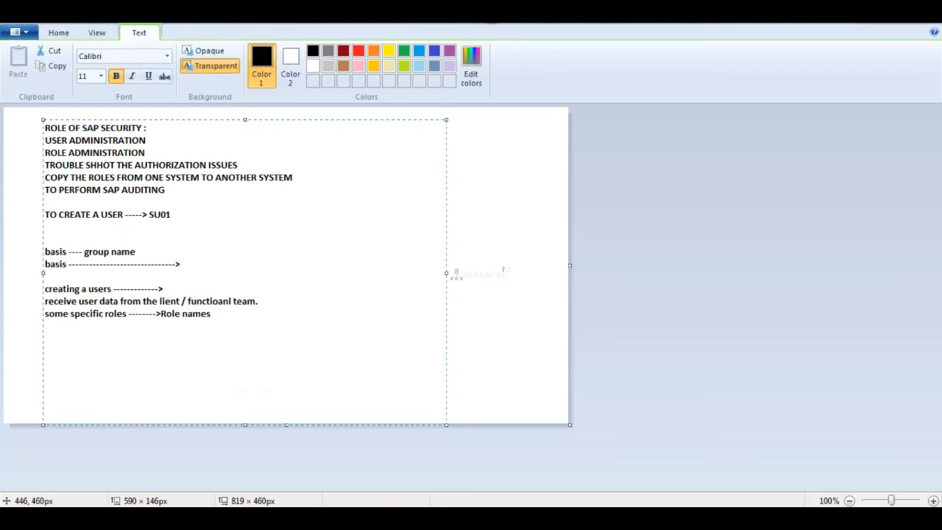
- Type the 'email to the user' heading, a greeting, and 'User id : bala has been created in DEV system in client 200.'
{"action": "type", "text": "email to the user"}
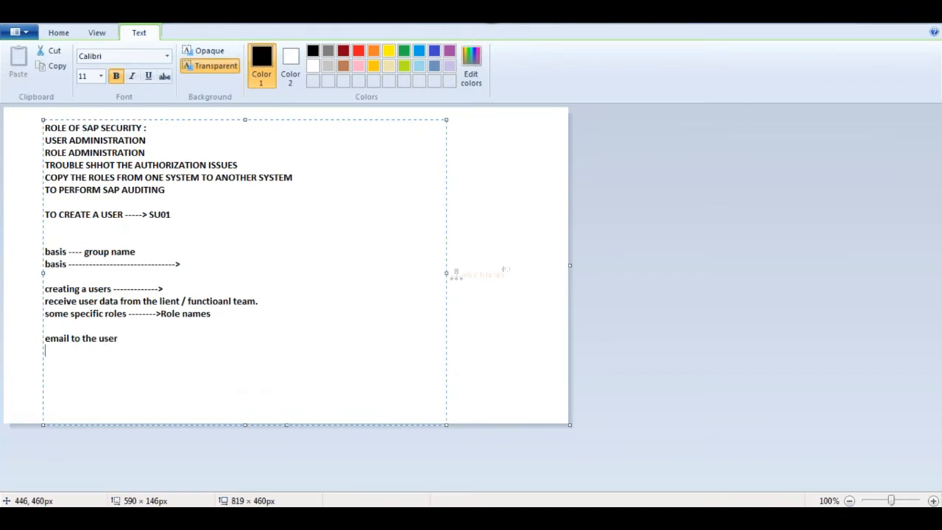
{"action": "key", "text": "Return"}
{"action": "type", "text": "Hi"}
{"action": "type", "text": " bALE"}
{"action": "key", "text": "BackSpace"}
{"action": "key", "text": "BackSpace"}
{"action": "key", "text": "BackSpace"}
{"action": "key", "text": "BackSpace"}
{"action": "type", "text": "Bala,"}
{"action": "key", "text": "Return"}
{"action": "key", "text": "Return"}
{"action": "type", "text": "User id : bala has been creat"}
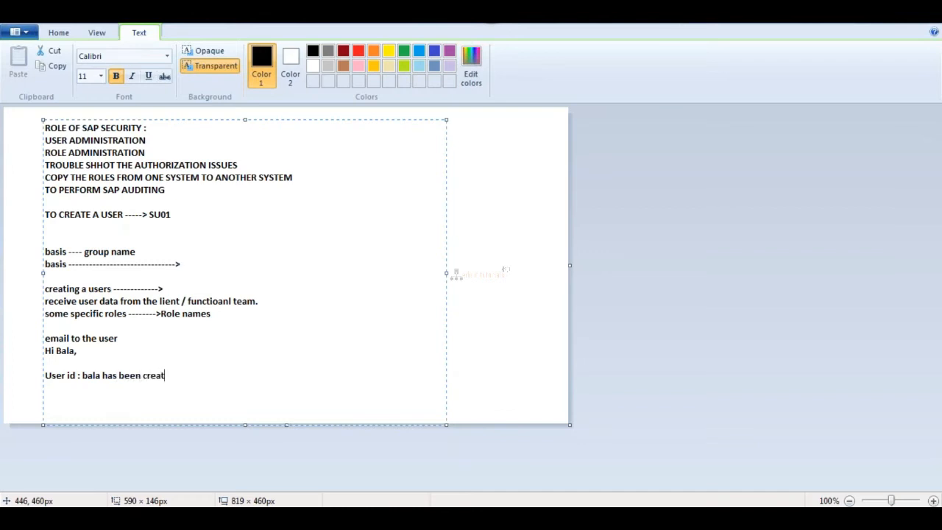
{"action": "type", "text": "ed in DEV system in client 200."}
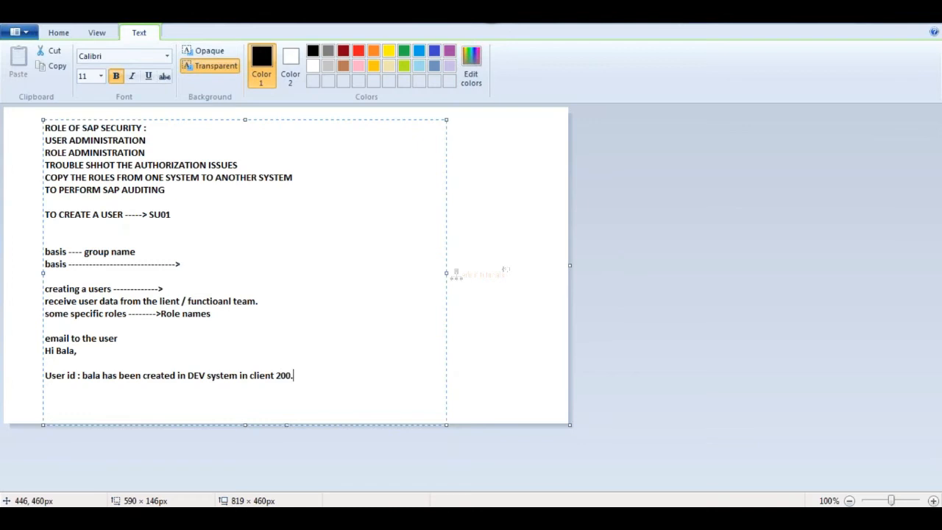
- Finish the sentence with the initial password and ask the user to report any logon issues
{"action": "key", "text": "BackSpace"}
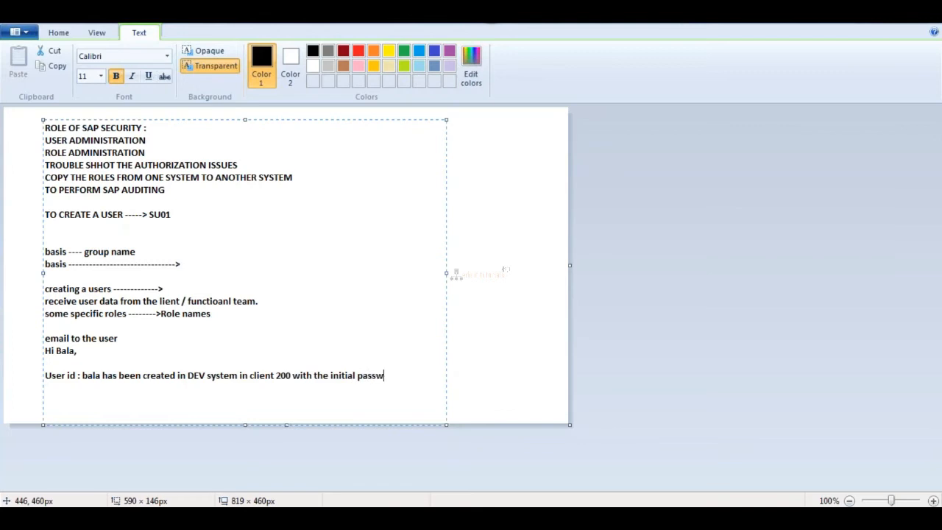
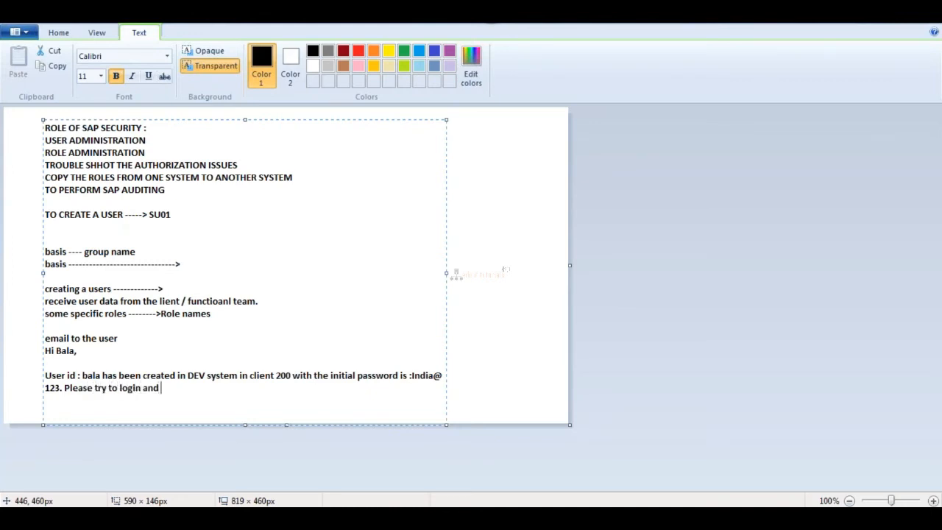
{"action": "key", "text": "BackSpace"}
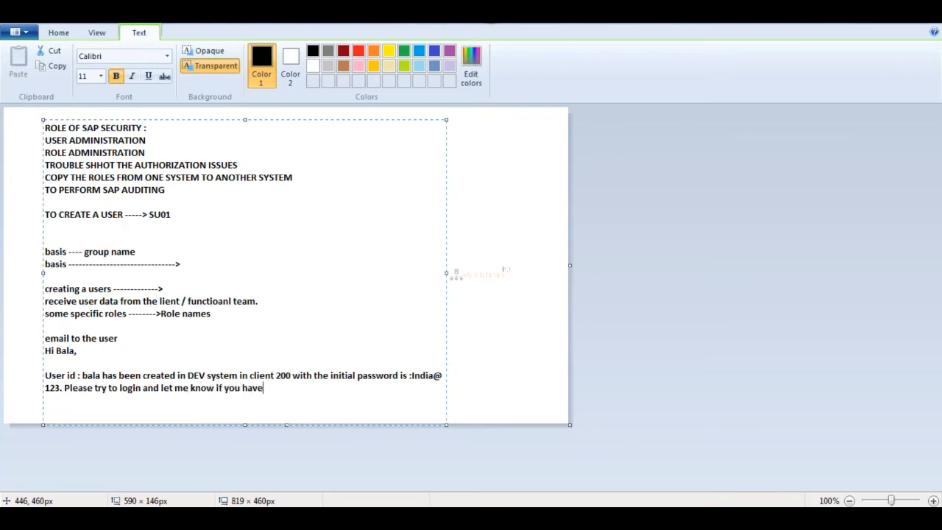
{"action": "key", "text": "BackSpace"}
{"action": "key", "text": "BackSpace"}
{"action": "key", "text": "BackSpace"}
{"action": "key", "text": "BackSpace"}
- Highlight the User id label, DEV and client 200, and the initial password in the message
{"action": "left_click_drag", "start_coordinate": [46, 375], "coordinate": [77, 375]}
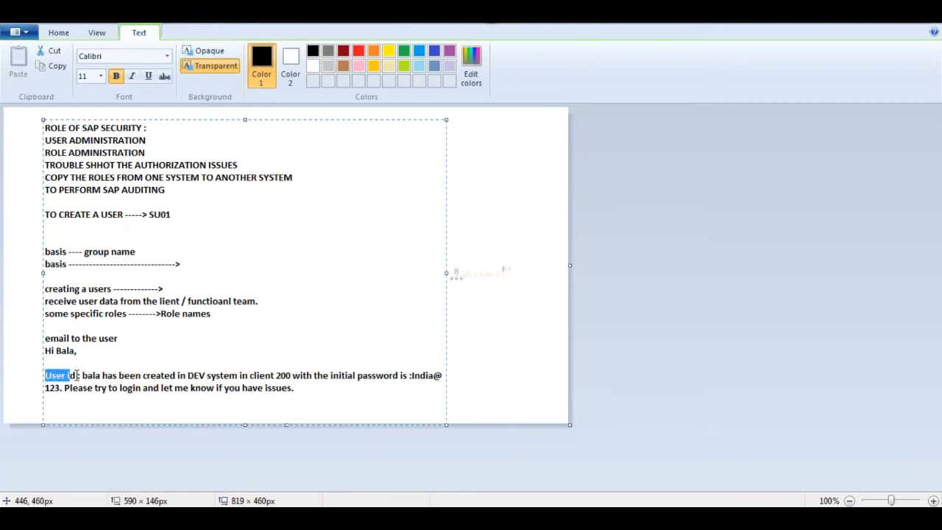
{"action": "left_click_drag", "start_coordinate": [187, 376], "coordinate": [292, 376]}
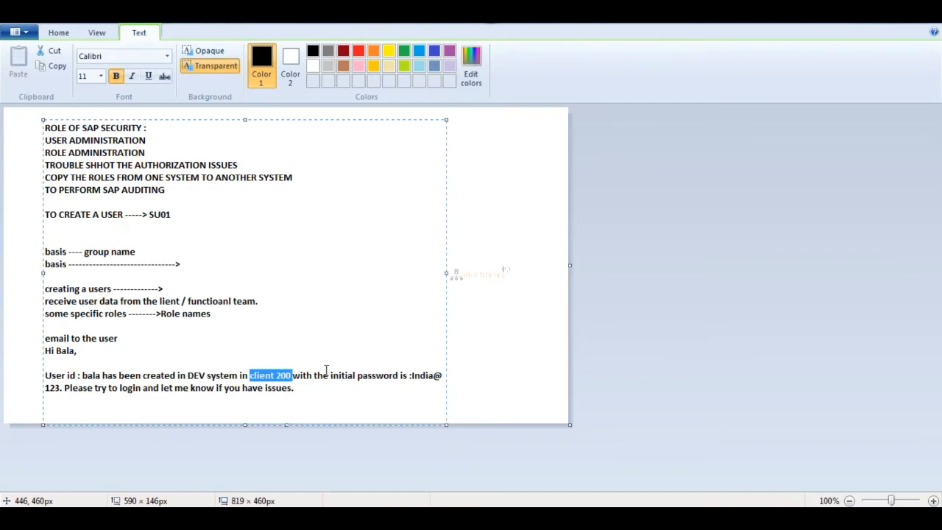
{"action": "left_click_drag", "start_coordinate": [409, 375], "coordinate": [443, 387]}
{"action": "left_click", "coordinate": [334, 391]}
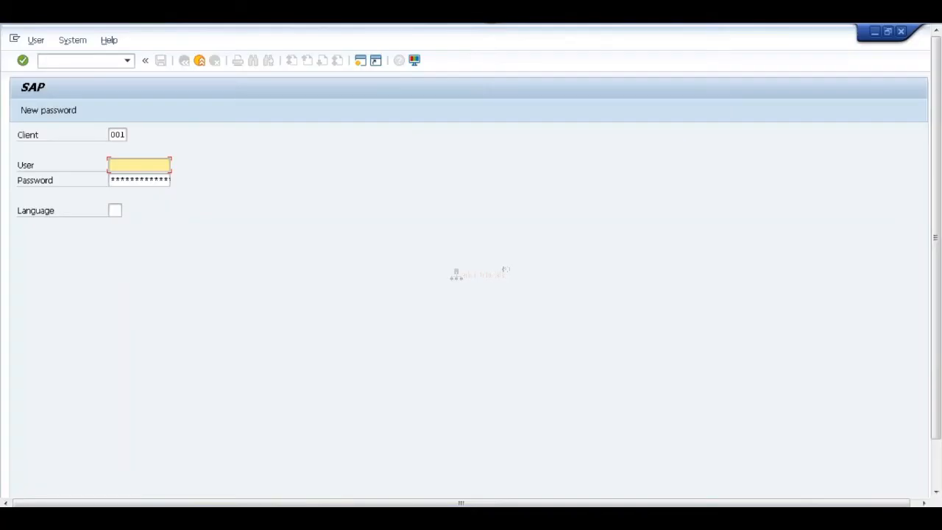
- Log on to client 200 as user bala with the initial password and language EN
{"action": "key", "text": "shift+Tab"}
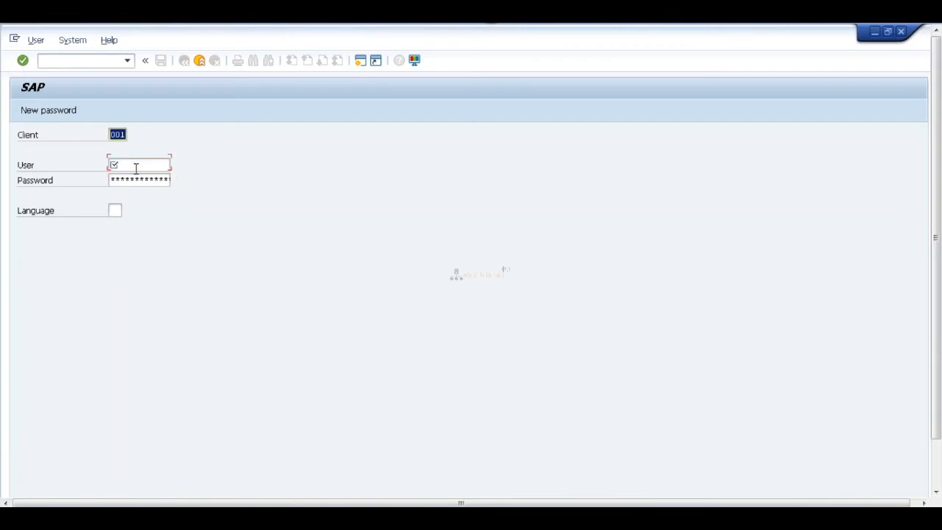
{"action": "type", "text": "200"}
{"action": "key", "text": "Tab"}
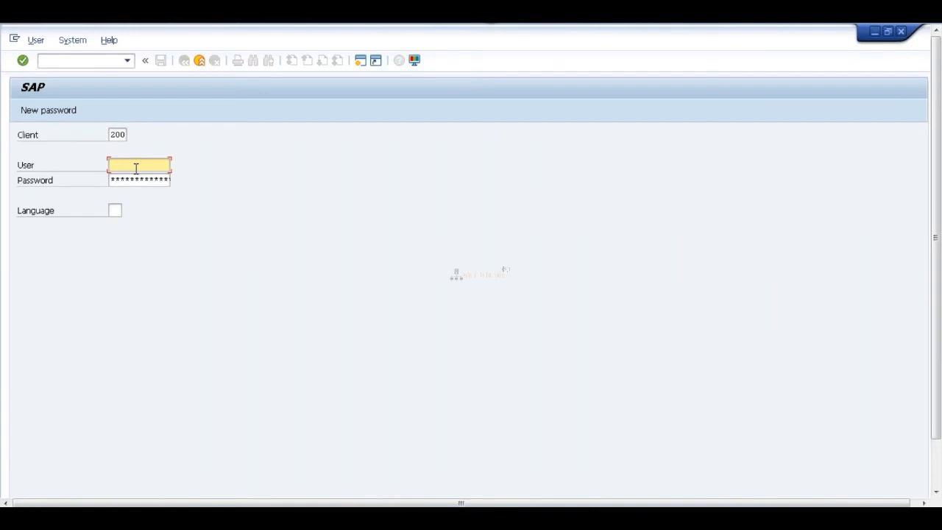
{"action": "type", "text": "bala"}
{"action": "key", "text": "Tab"}
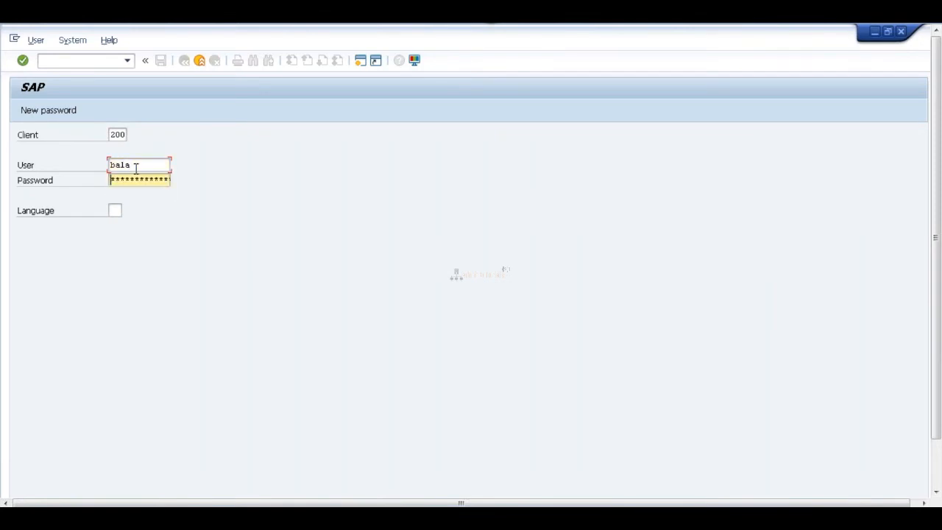
{"action": "type", "text": "***"}
{"action": "key", "text": "Tab"}
{"action": "type", "text": "en"}
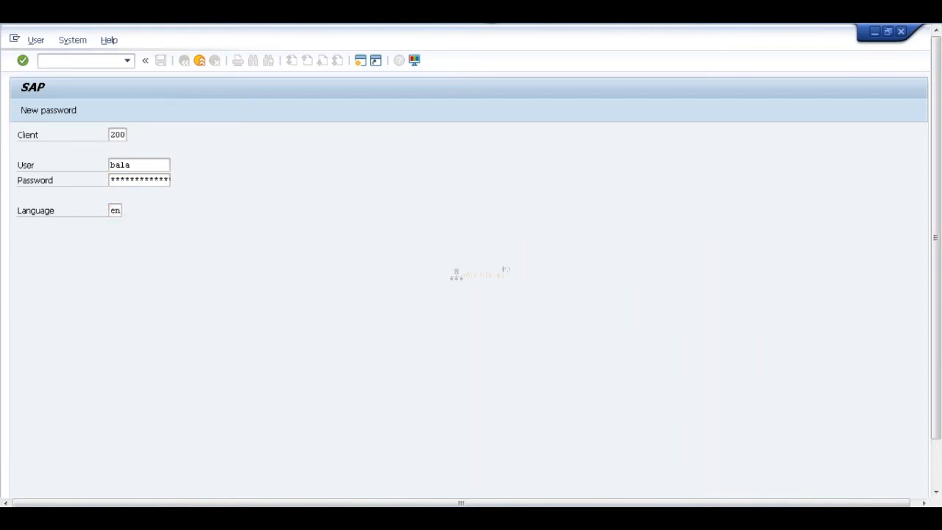
{"action": "key", "text": "Return"}
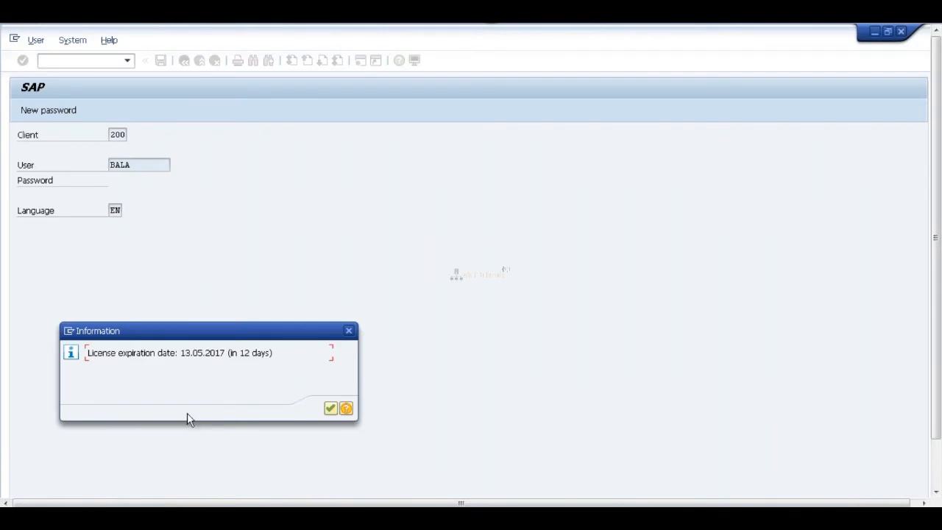
- Acknowledge the licence expiry notice, then enter, repeat and submit a new password
{"action": "left_click", "coordinate": [330, 407]}
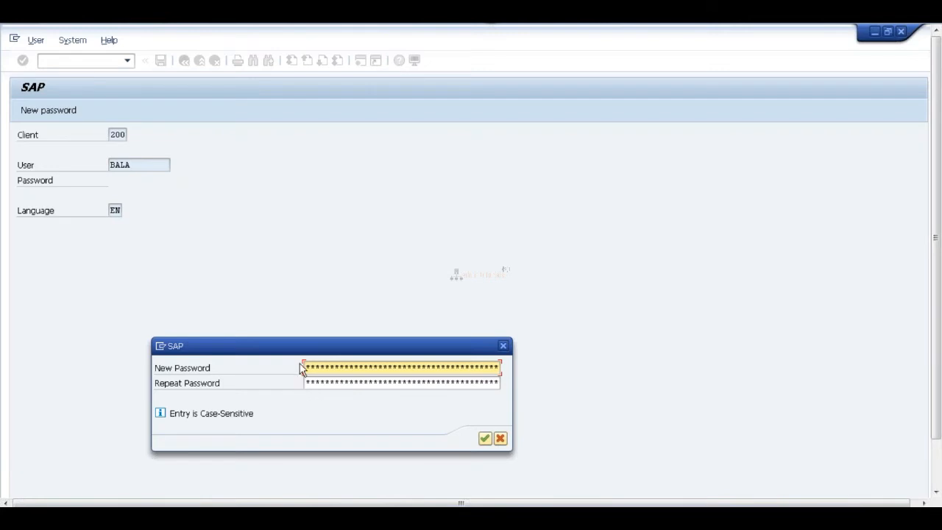
{"action": "left_click_drag", "start_coordinate": [315, 351], "coordinate": [360, 245]}
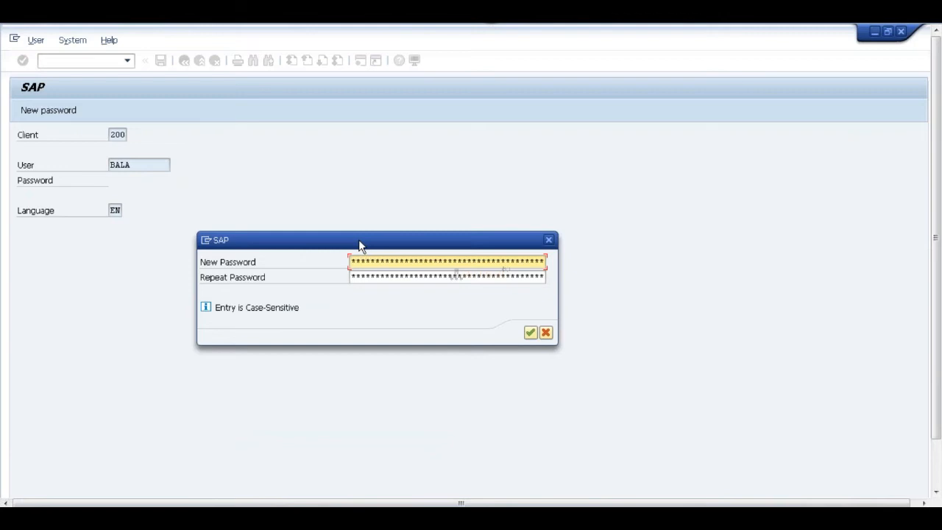
{"action": "key", "text": "Tab"}
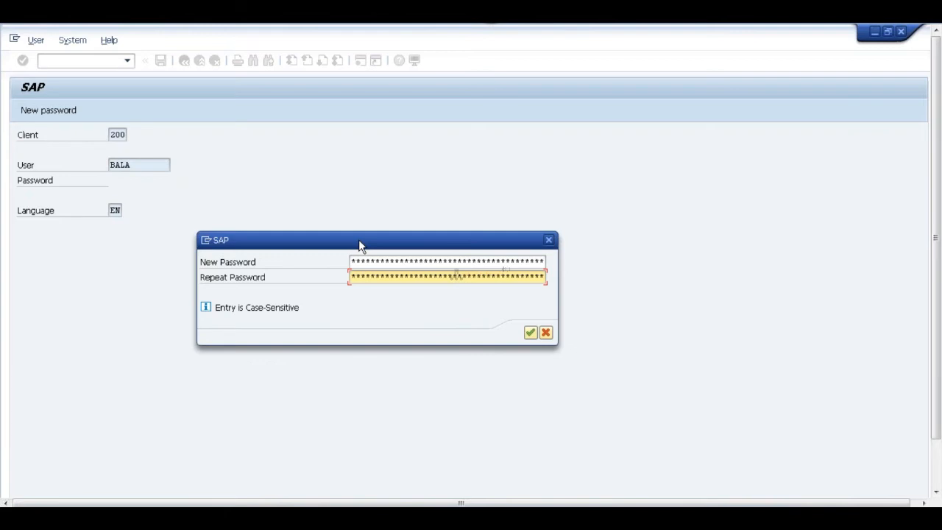
{"action": "key", "text": "Return"}
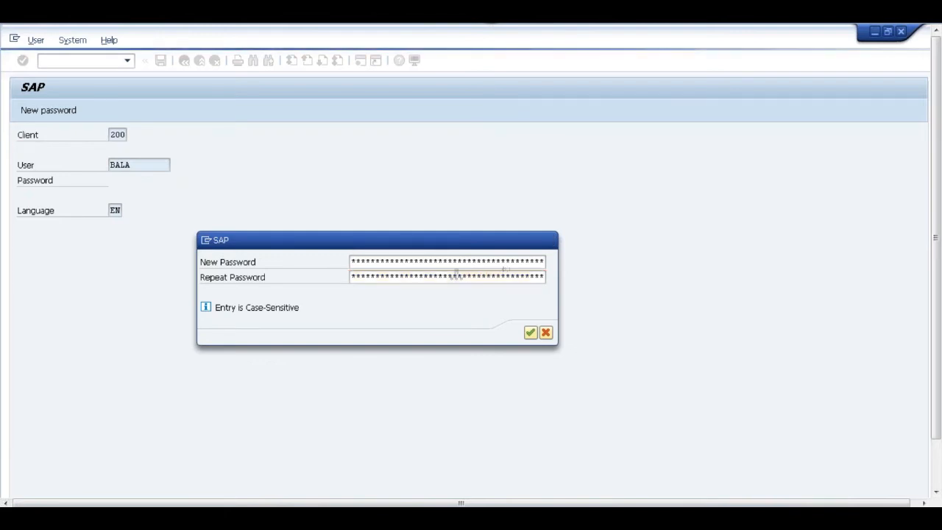
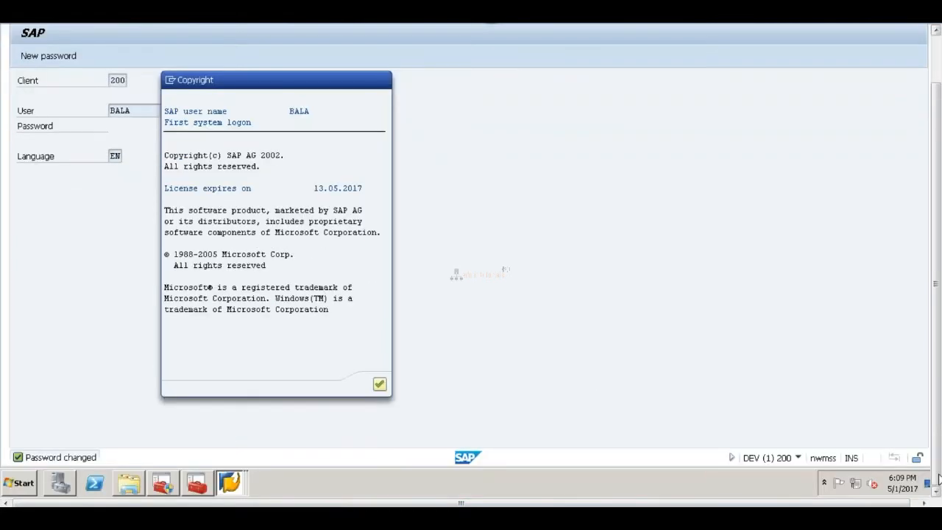
- Look over the User Maintenance window, then check the Easy Access system status details
{"action": "left_click", "coordinate": [231, 480]}
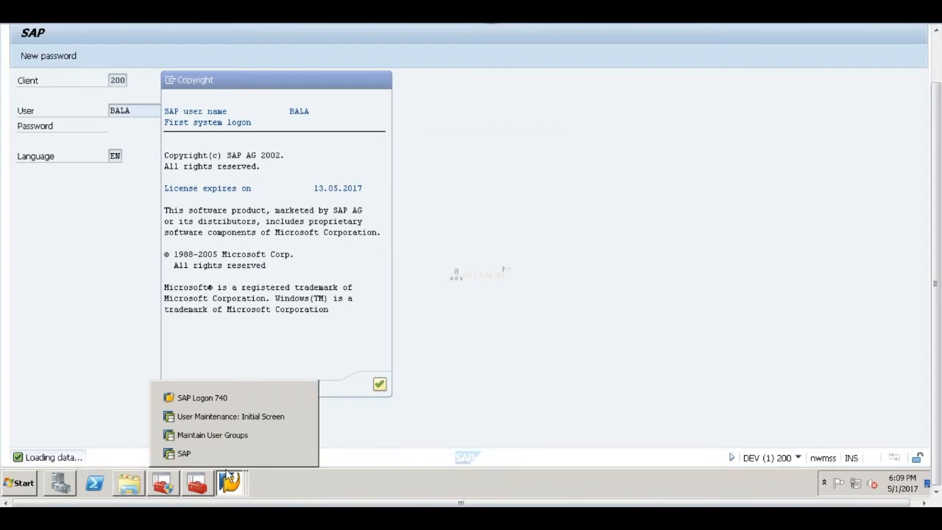
{"action": "left_click", "coordinate": [221, 416]}
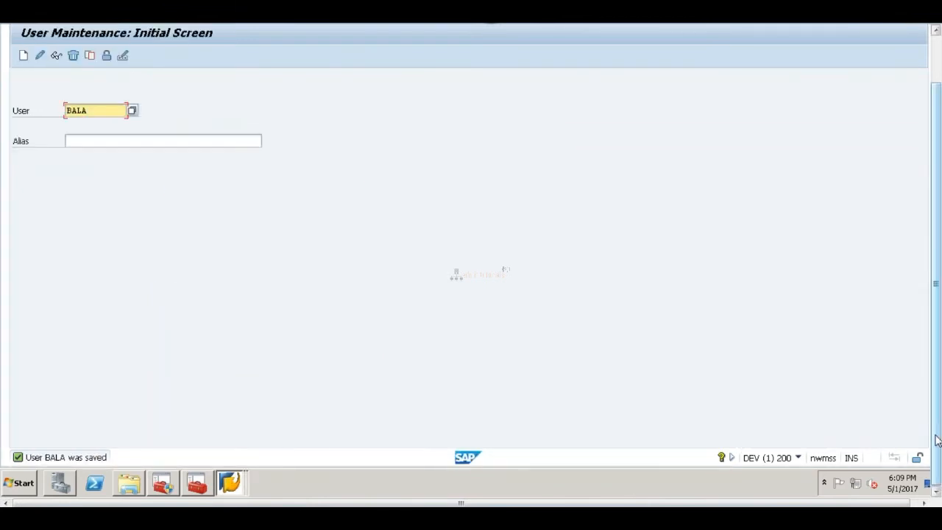
{"action": "left_click_drag", "start_coordinate": [937, 439], "coordinate": [939, 361]}
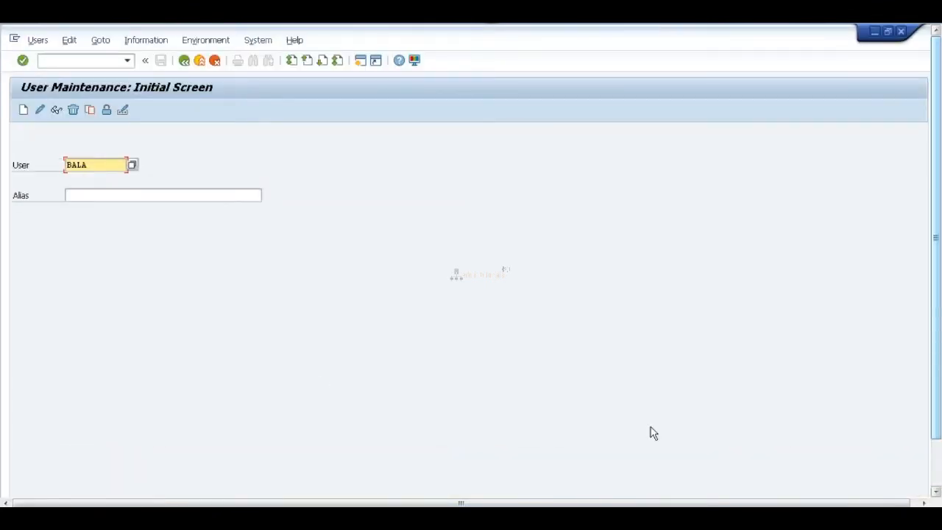
{"action": "left_click", "coordinate": [938, 456]}
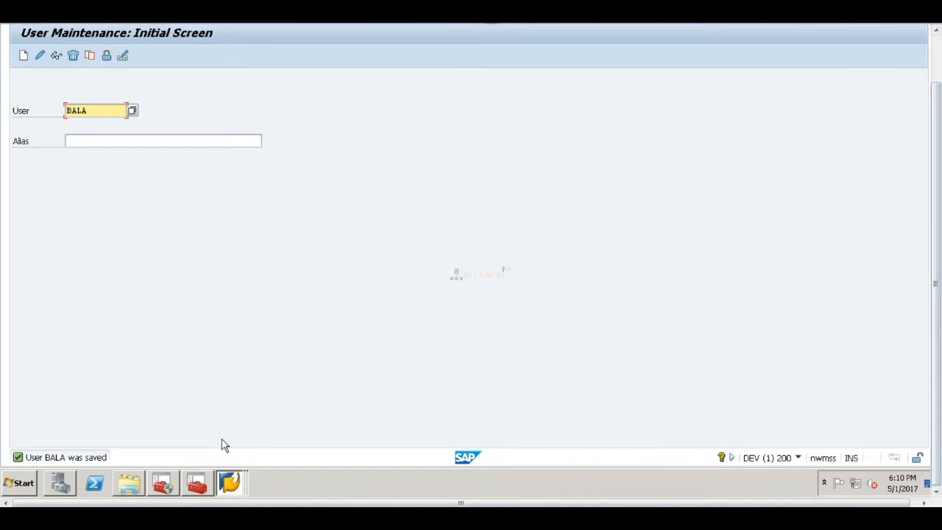
{"action": "left_click", "coordinate": [228, 483]}
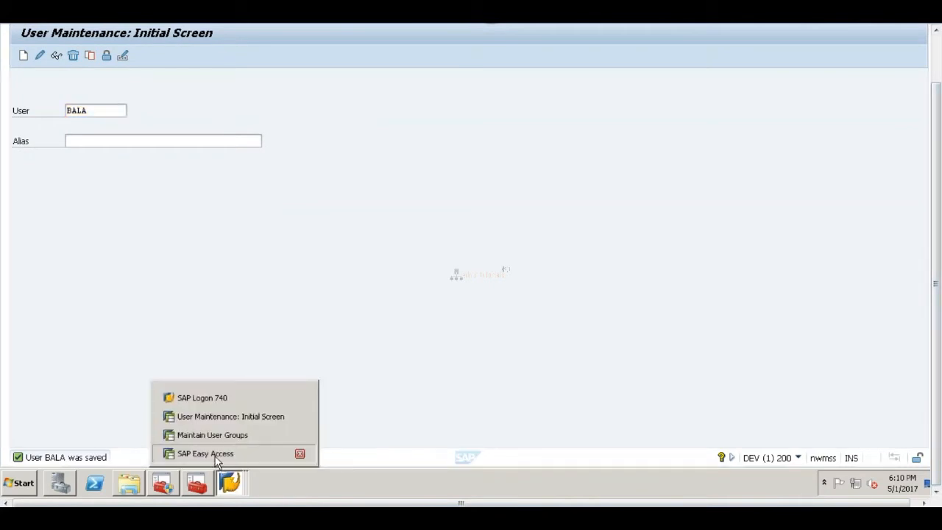
{"action": "left_click", "coordinate": [206, 453]}
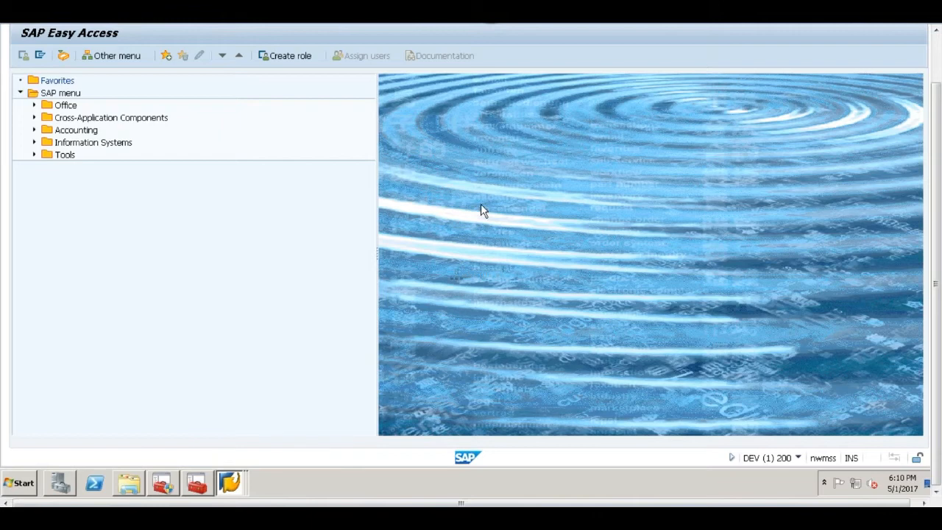
{"action": "left_click", "coordinate": [798, 459]}
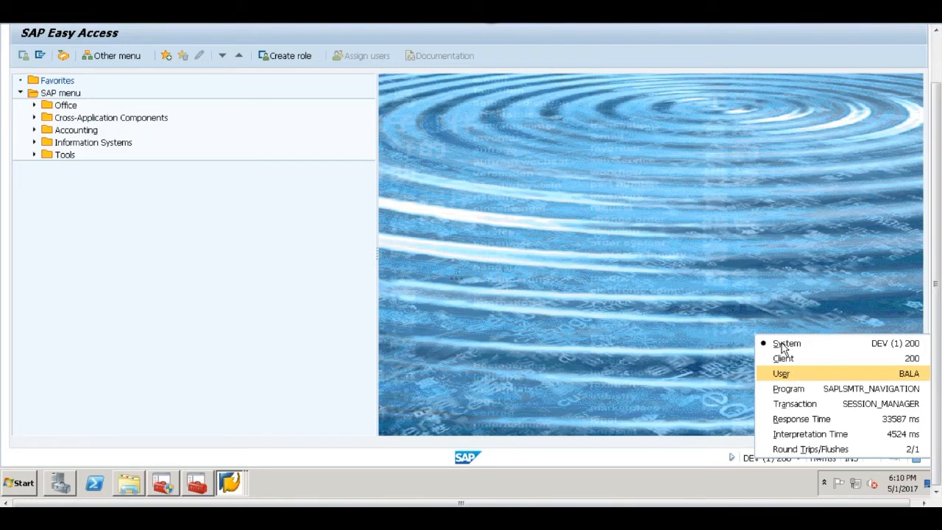
{"action": "left_click", "coordinate": [516, 336]}
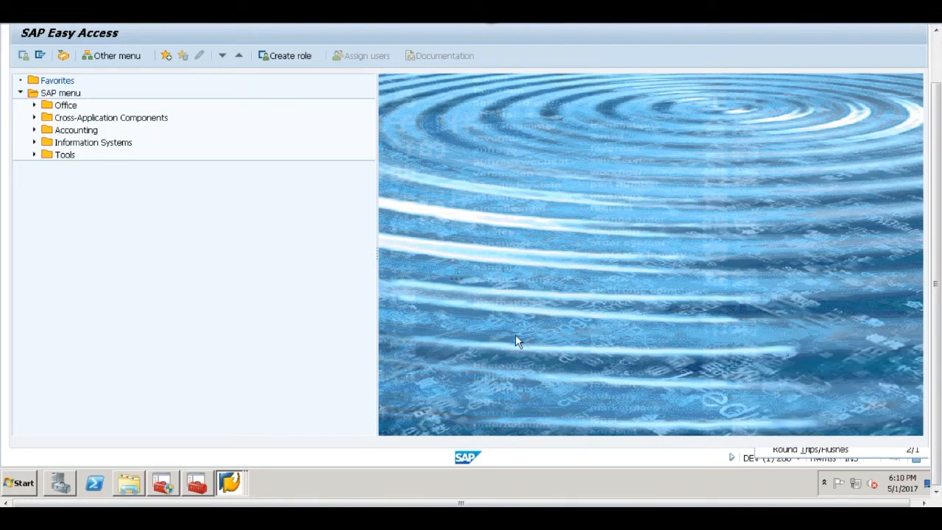
- End the SAP Easy Access session with the /nex command
{"action": "left_click", "coordinate": [234, 495]}
{"action": "left_click", "coordinate": [231, 417]}
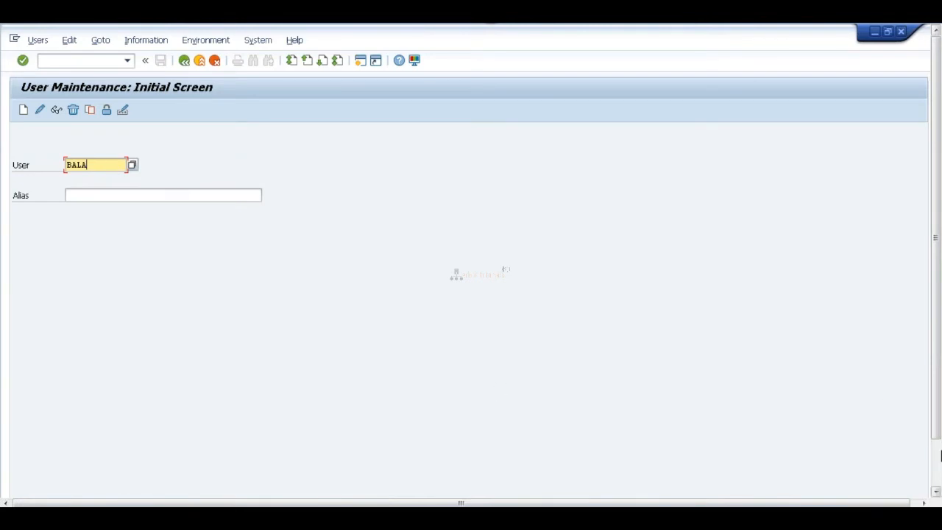
{"action": "left_click", "coordinate": [936, 459]}
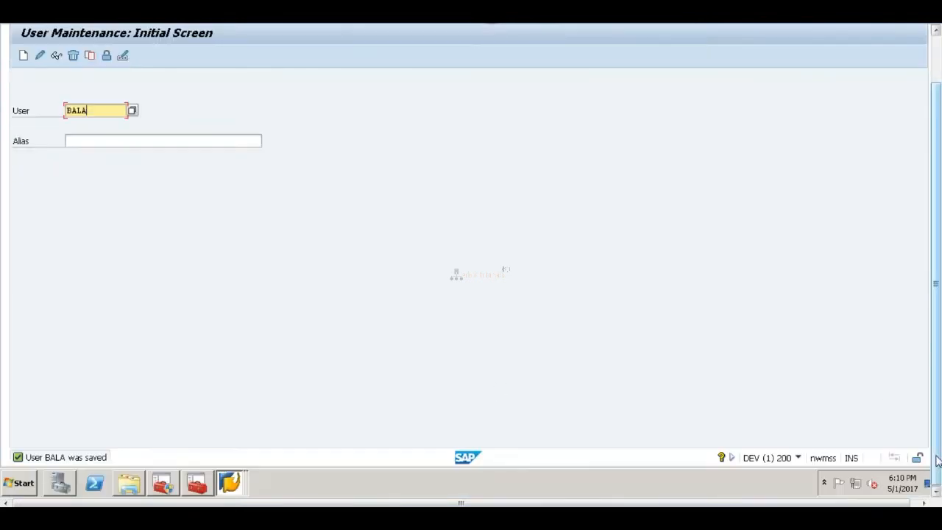
{"action": "left_click", "coordinate": [228, 467]}
{"action": "left_click", "coordinate": [224, 452]}
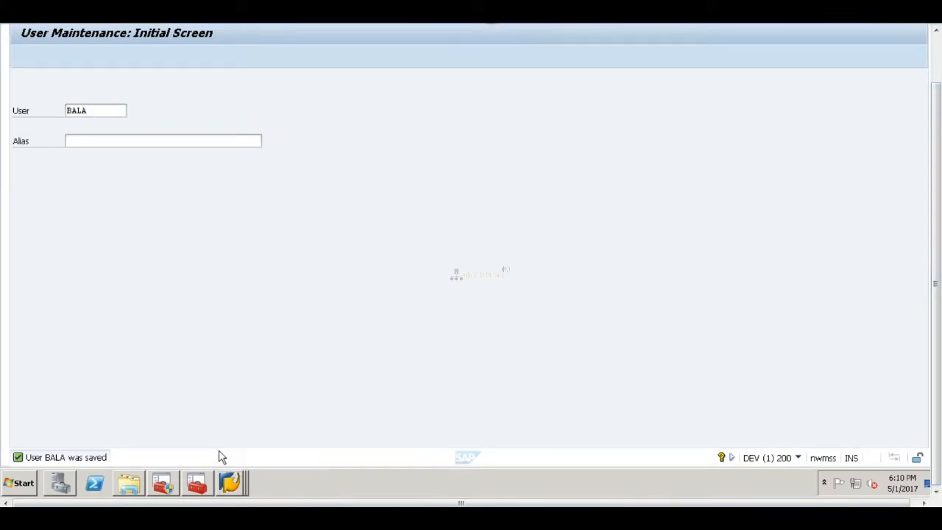
{"action": "left_click", "coordinate": [935, 42]}
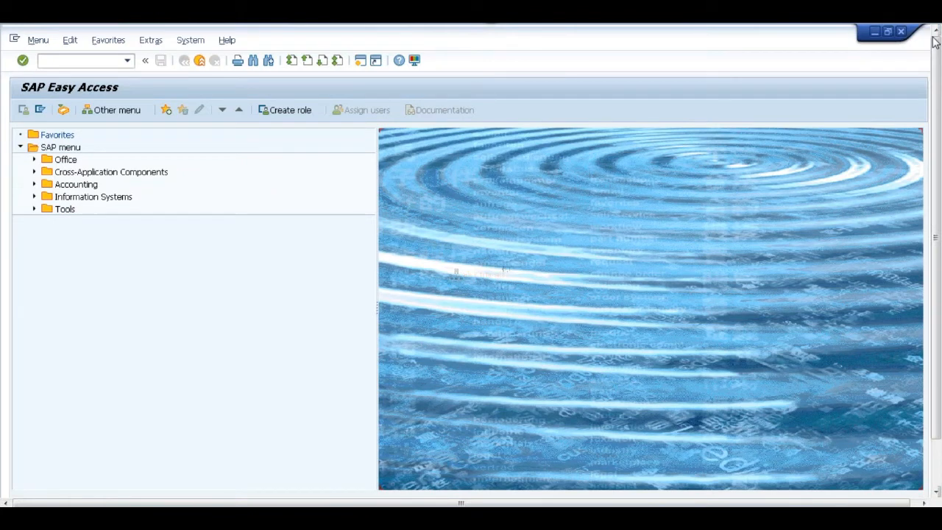
{"action": "type", "text": "/nex"}
{"action": "key", "text": "Return"}
{"action": "left_click", "coordinate": [937, 457]}
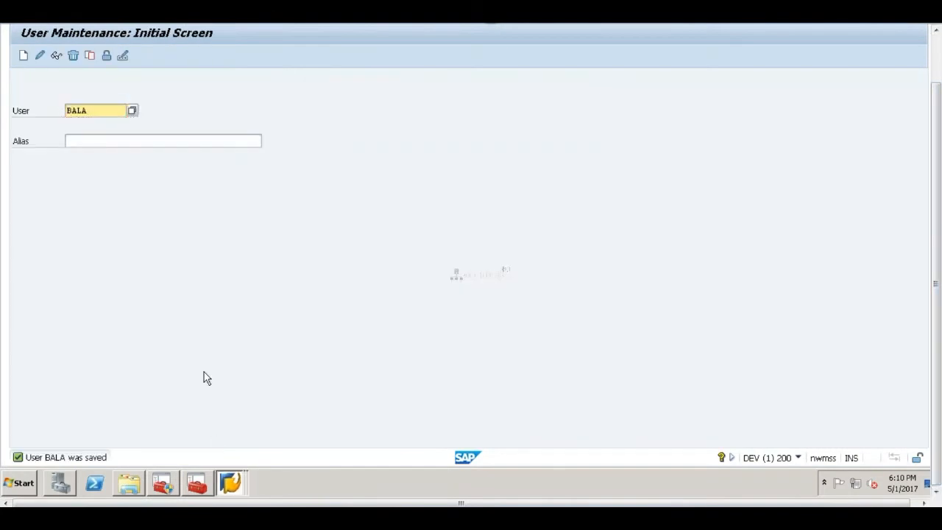
{"action": "left_click", "coordinate": [230, 483]}
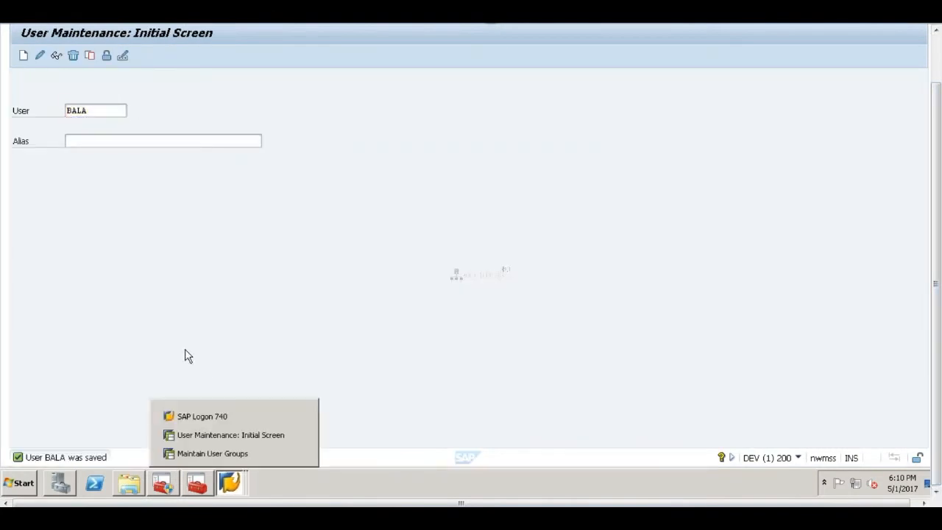
- Log on to DEV with client 200, user bala, the password and language EN
{"action": "left_click", "coordinate": [199, 418]}
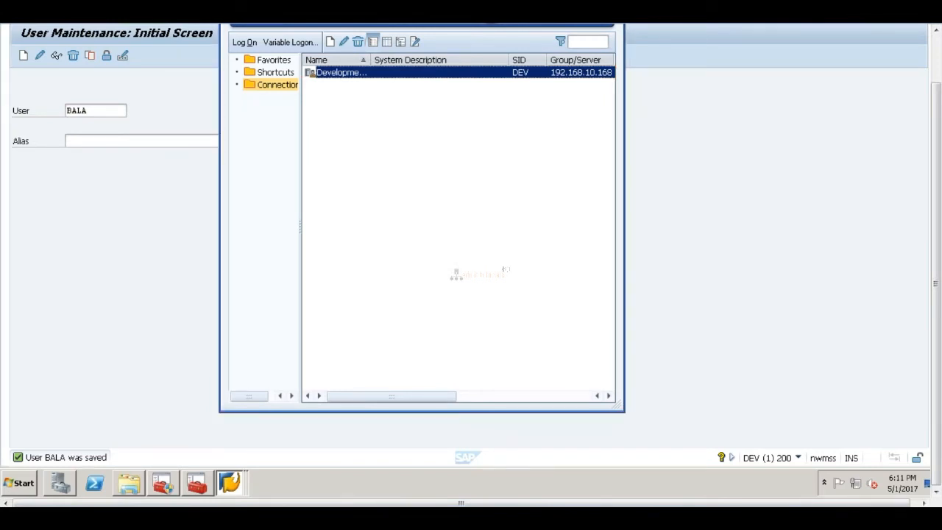
{"action": "key", "text": "shift+Tab"}
{"action": "type", "text": "200"}
{"action": "key", "text": "Tab"}
{"action": "type", "text": "bala"}
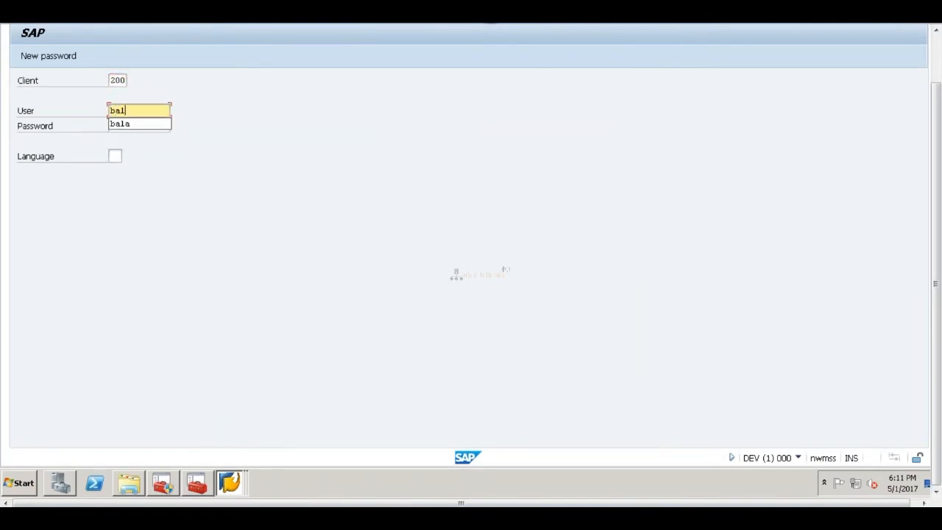
{"action": "key", "text": "Tab"}
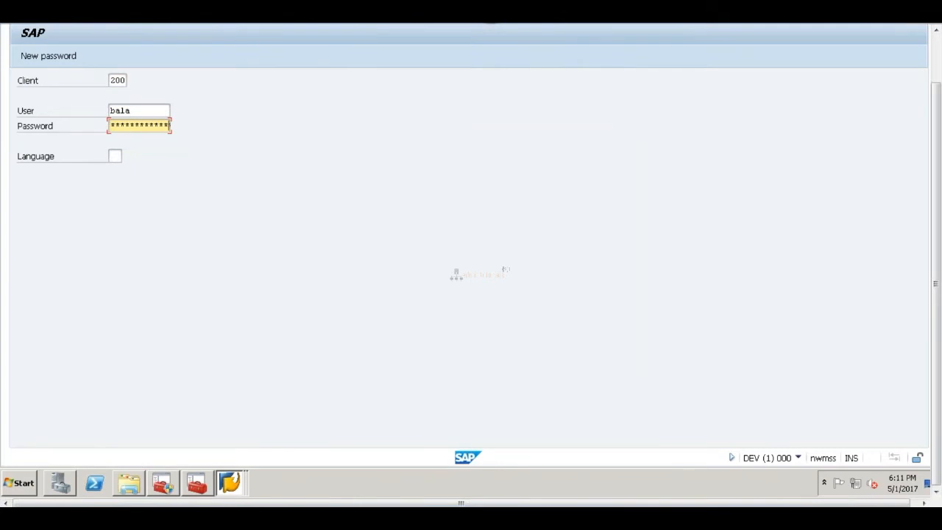
{"action": "key", "text": "Tab"}
{"action": "type", "text": "en"}
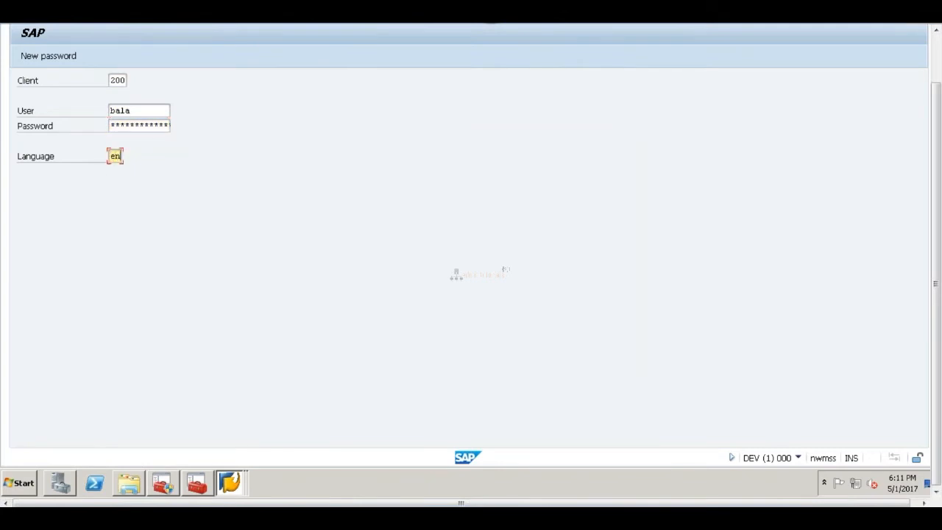
{"action": "key", "text": "Return"}
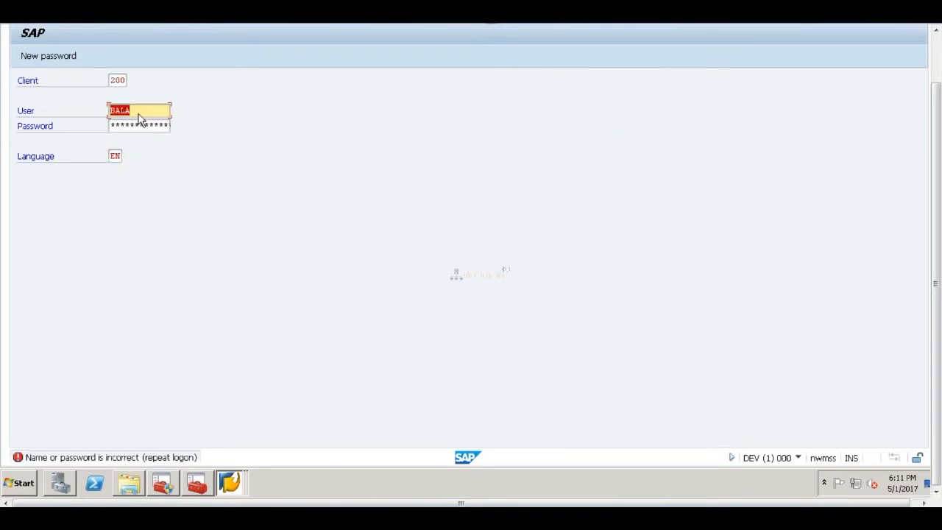
- Resubmit the rejected logon, then cancel the logon window
{"action": "key", "text": "Tab"}
{"action": "key", "text": "Return"}
{"action": "key", "text": "Tab"}
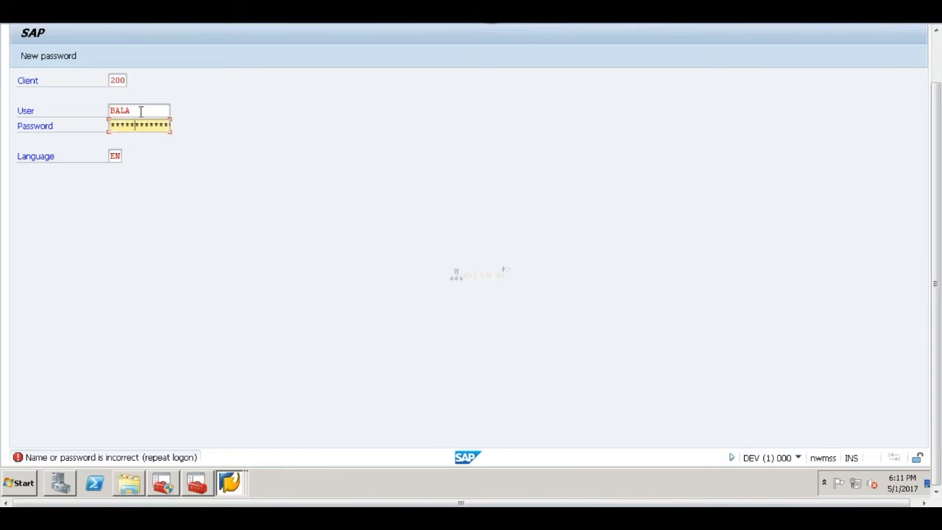
{"action": "key", "text": "alt+F4"}
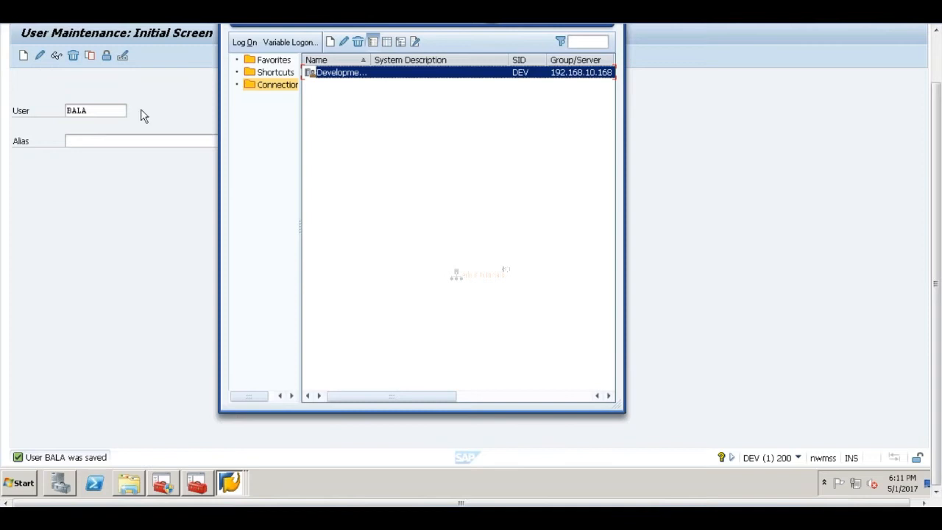
- Start the DEV connection again and log on to client 200 as bala in EN
{"action": "double_click", "coordinate": [366, 74]}
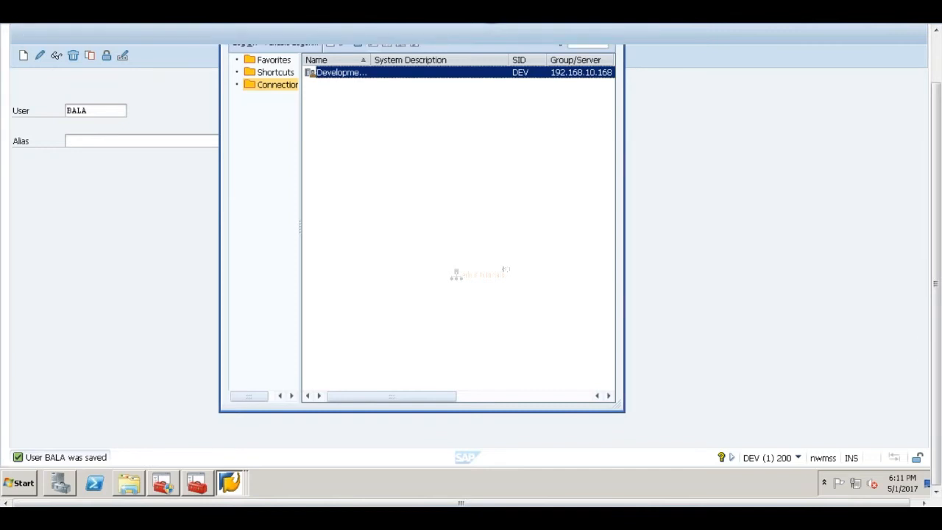
{"action": "key", "text": "shift+Tab"}
{"action": "type", "text": "200"}
{"action": "key", "text": "Tab"}
{"action": "type", "text": "bala"}
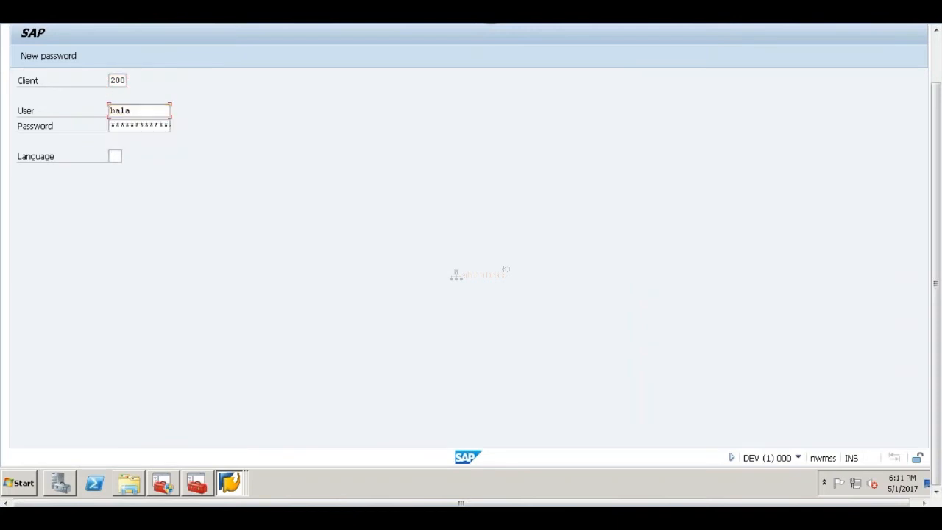
{"action": "key", "text": "Tab"}
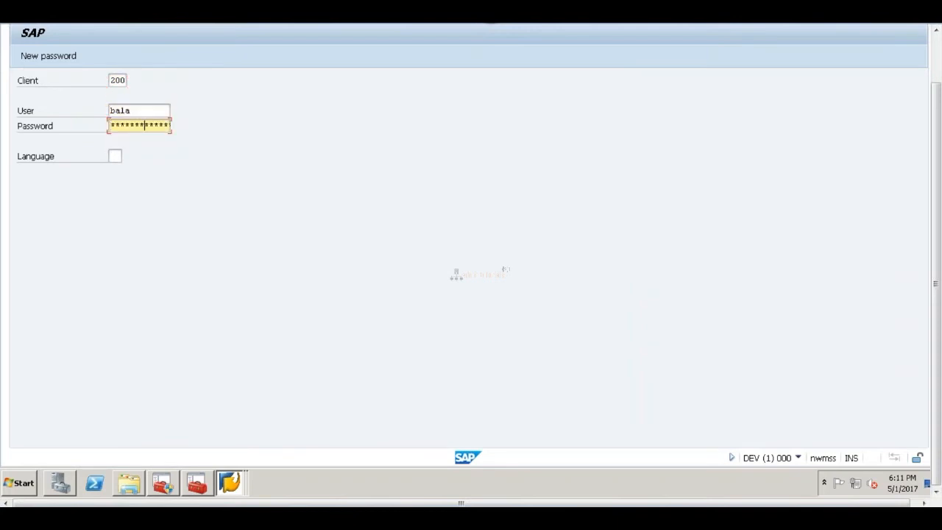
{"action": "key", "text": "Tab"}
{"action": "type", "text": "en"}
{"action": "key", "text": "Return"}
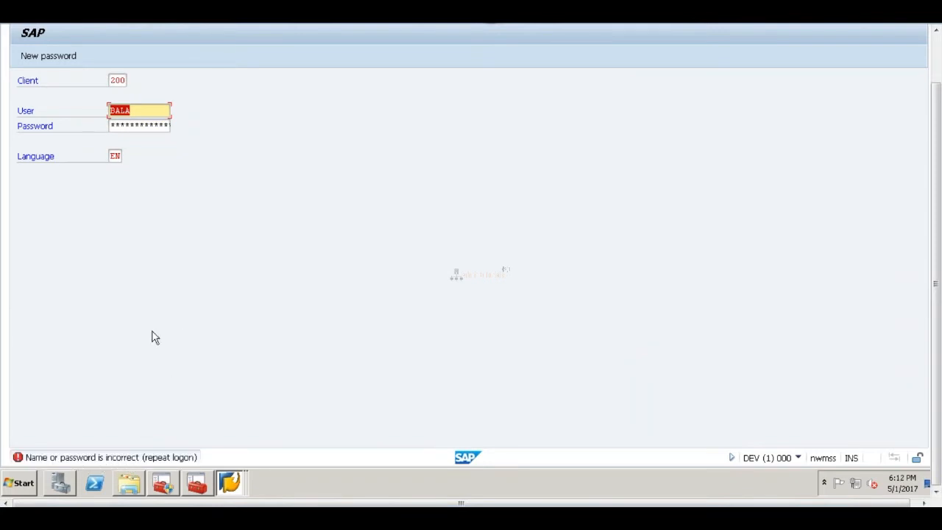
- Resubmit BALA's password until logon is refused for too many failed attempts
{"action": "left_click", "coordinate": [142, 110]}
{"action": "key", "text": "Tab"}
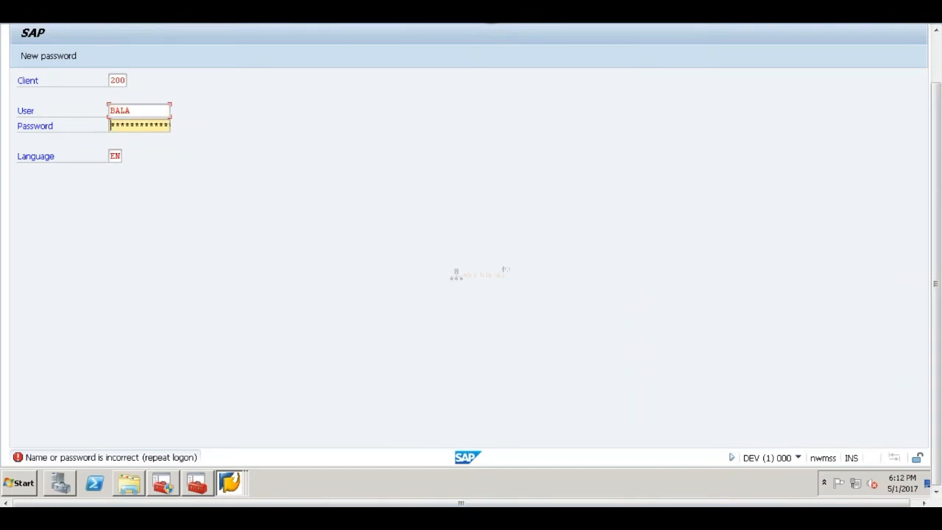
{"action": "key", "text": "Return"}
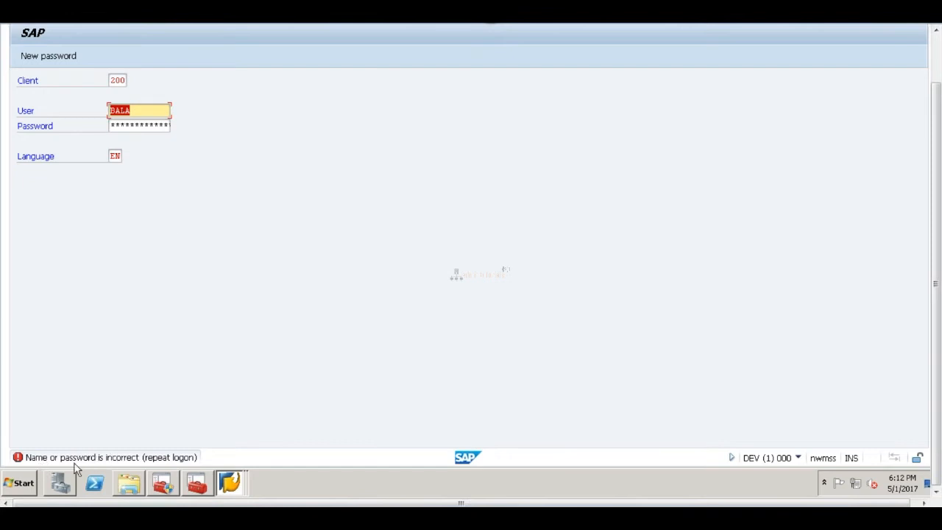
{"action": "left_click", "coordinate": [145, 125]}
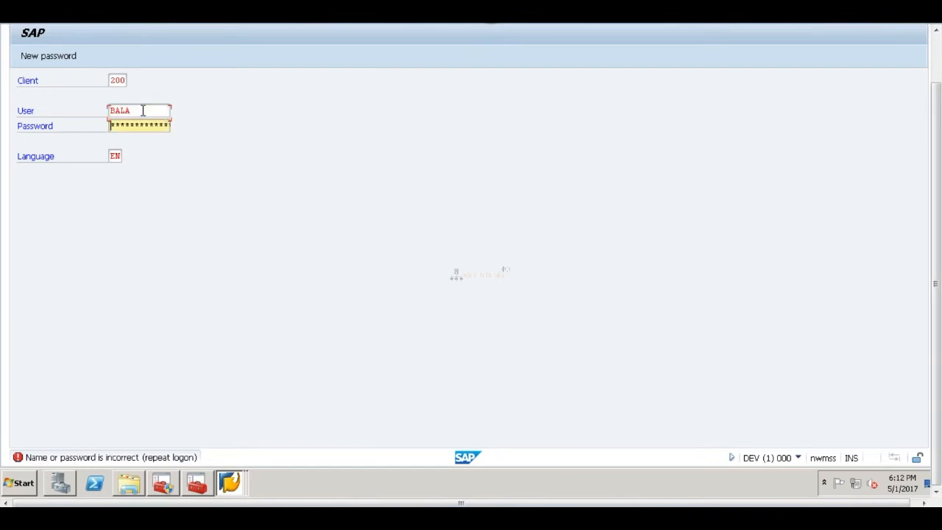
{"action": "key", "text": "Return"}
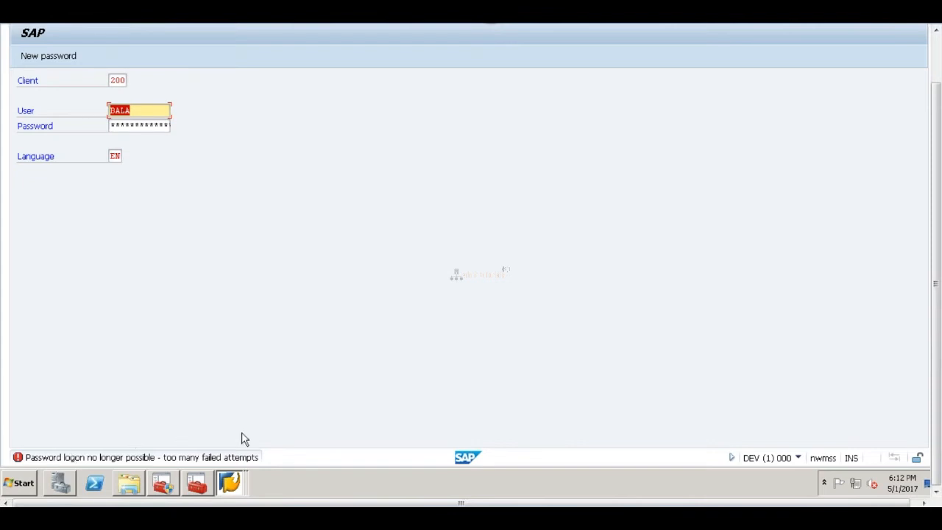
- Back in User Maintenance, select user BALA and start unlocking the locked account
{"action": "left_click", "coordinate": [232, 480]}
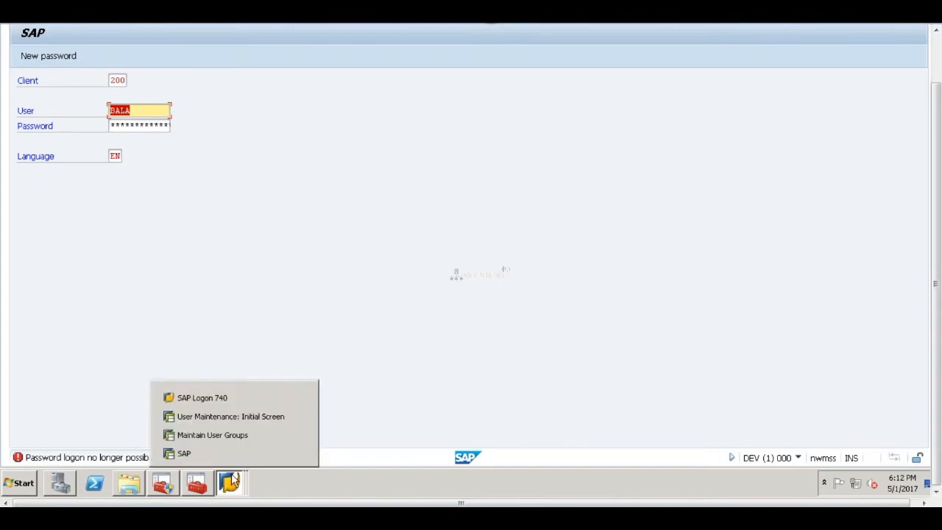
{"action": "left_click", "coordinate": [228, 418]}
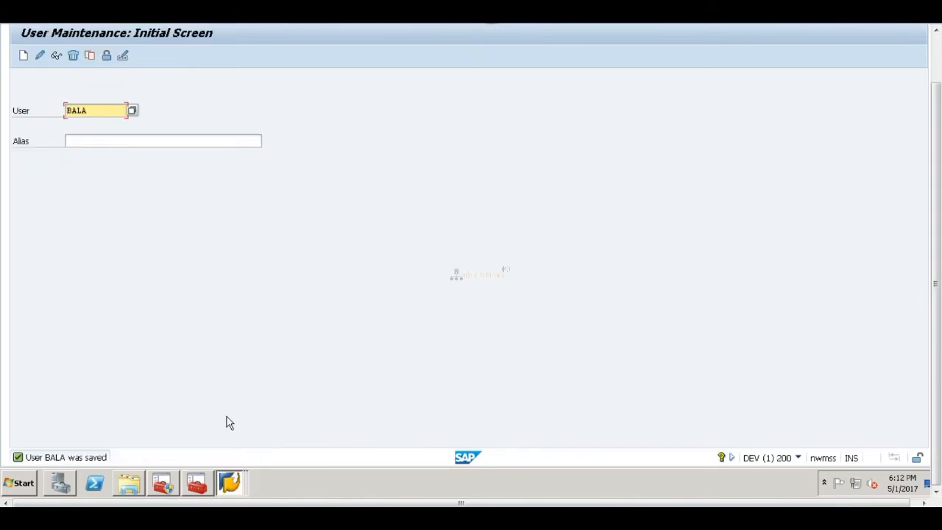
{"action": "left_click_drag", "start_coordinate": [935, 124], "coordinate": [938, 79]}
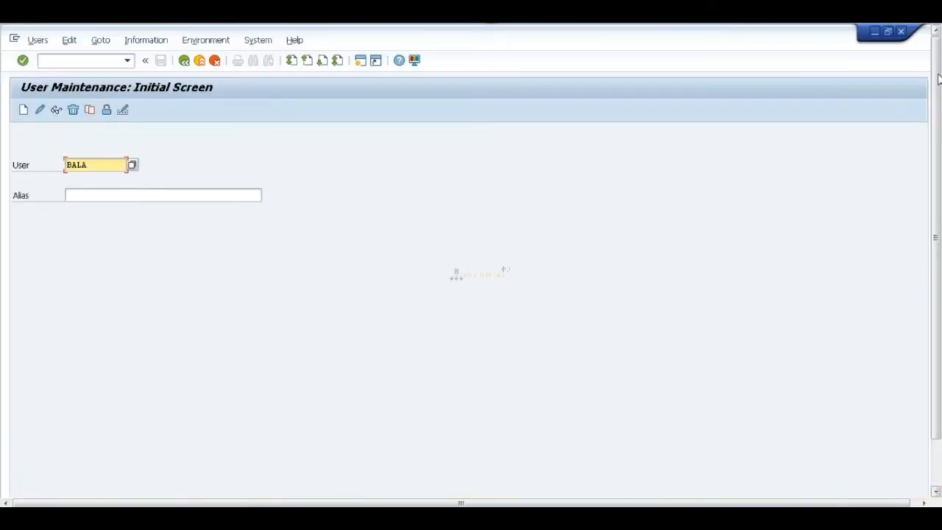
{"action": "left_click", "coordinate": [112, 163]}
{"action": "left_click", "coordinate": [935, 476]}
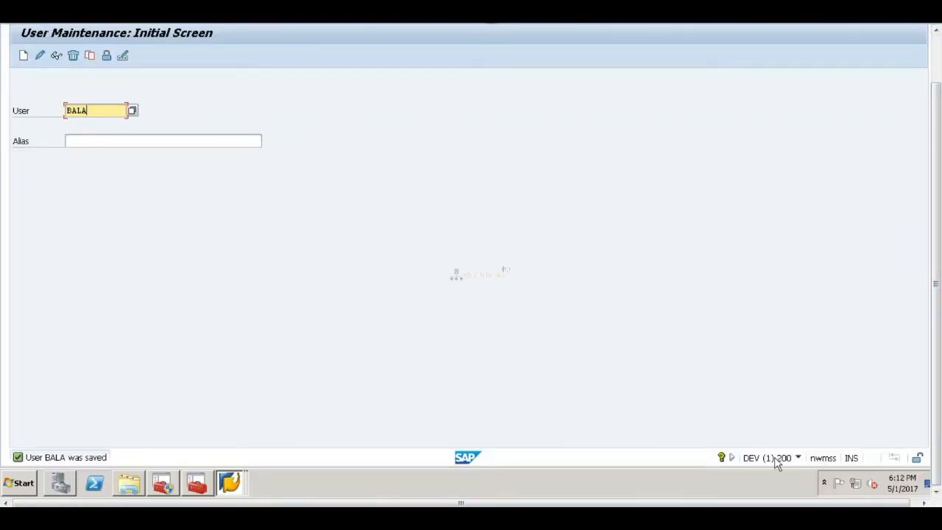
{"action": "left_click", "coordinate": [937, 30]}
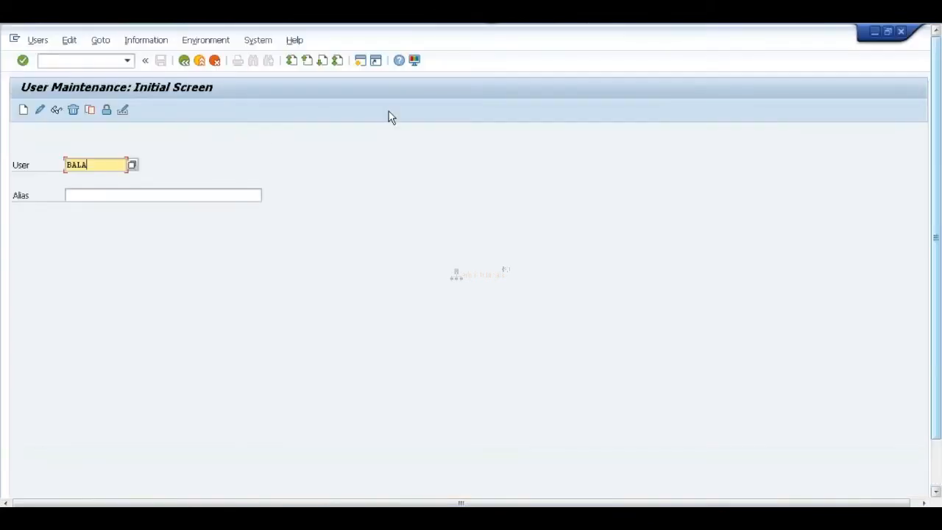
{"action": "left_click", "coordinate": [107, 111]}
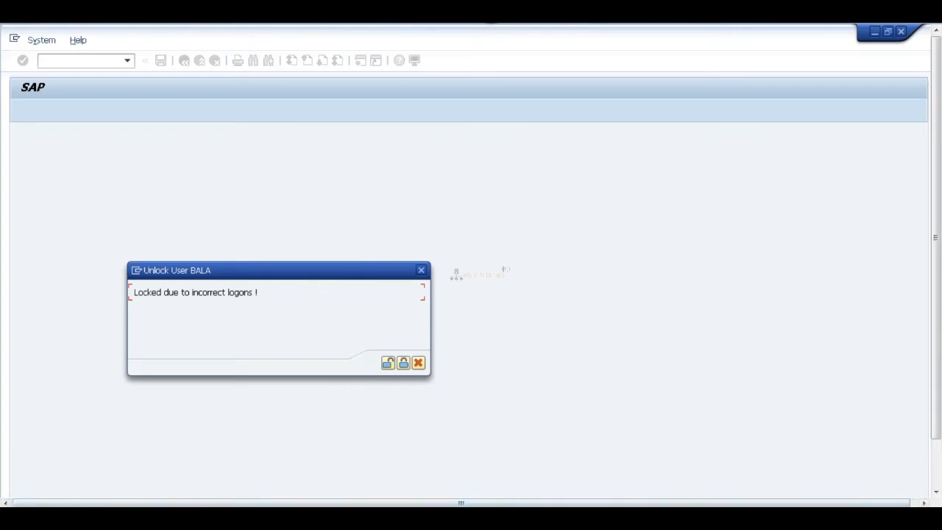
- Leave BALA's 'Locked due to incorrect logons' prompt and switch to the Paint notes
{"action": "key", "text": "alt+Tab"}
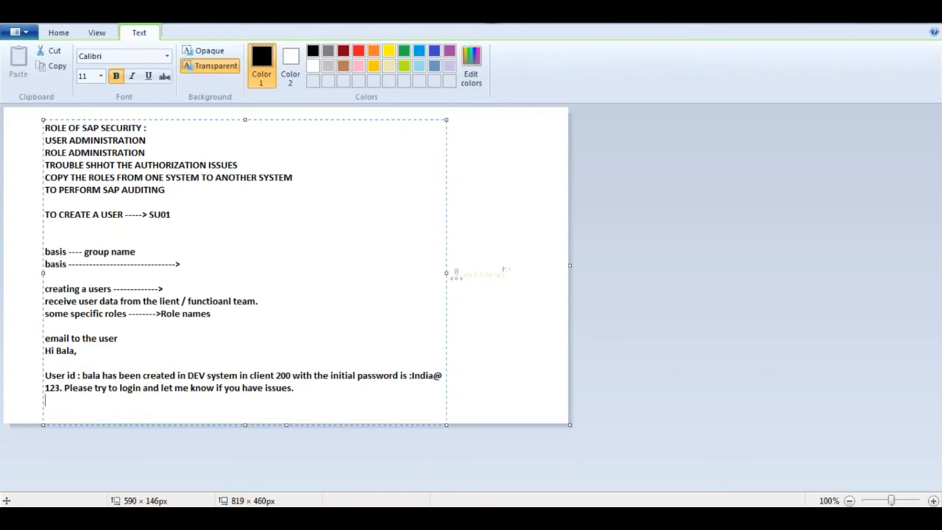
- Start a new Paint image without saving the notes and draw an empty text box
{"action": "left_click", "coordinate": [31, 35]}
{"action": "left_click", "coordinate": [46, 58]}
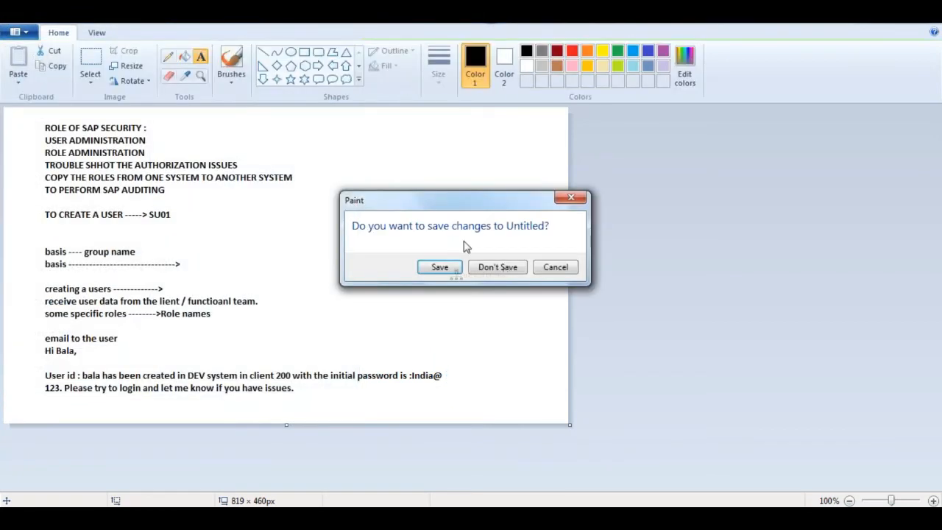
{"action": "key", "text": "n"}
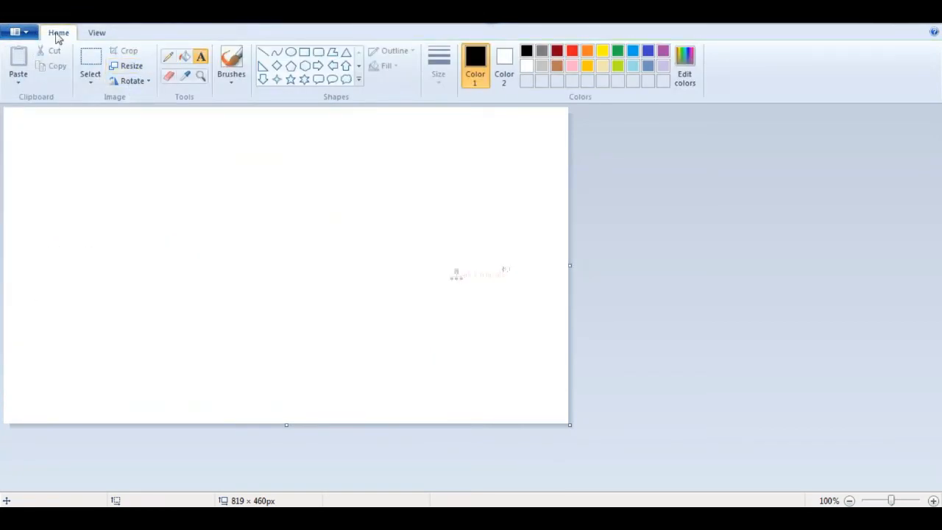
{"action": "left_click", "coordinate": [35, 130]}
{"action": "left_click_drag", "start_coordinate": [268, 206], "coordinate": [509, 313]}
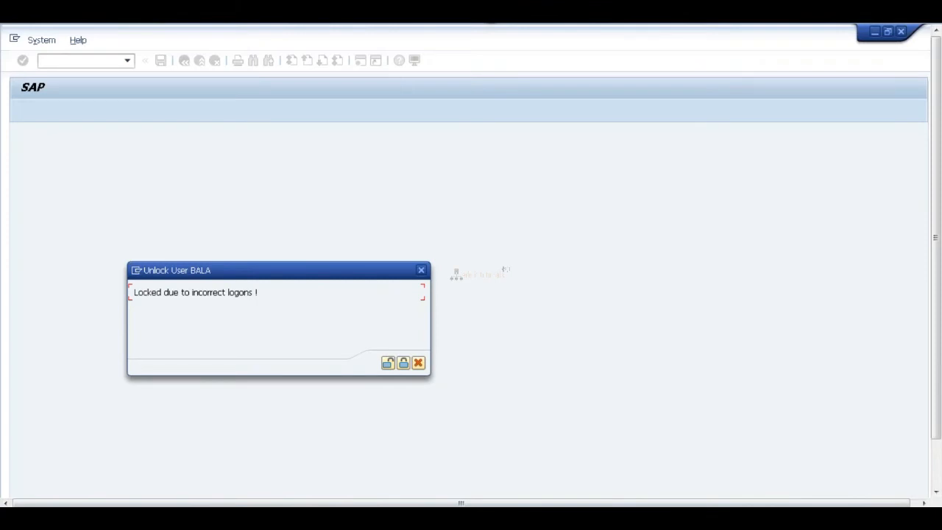
- Dismiss the lock prompt, reopen Lock/Unlock for BALA and unlock the account
{"action": "left_click_drag", "start_coordinate": [938, 401], "coordinate": [940, 430]}
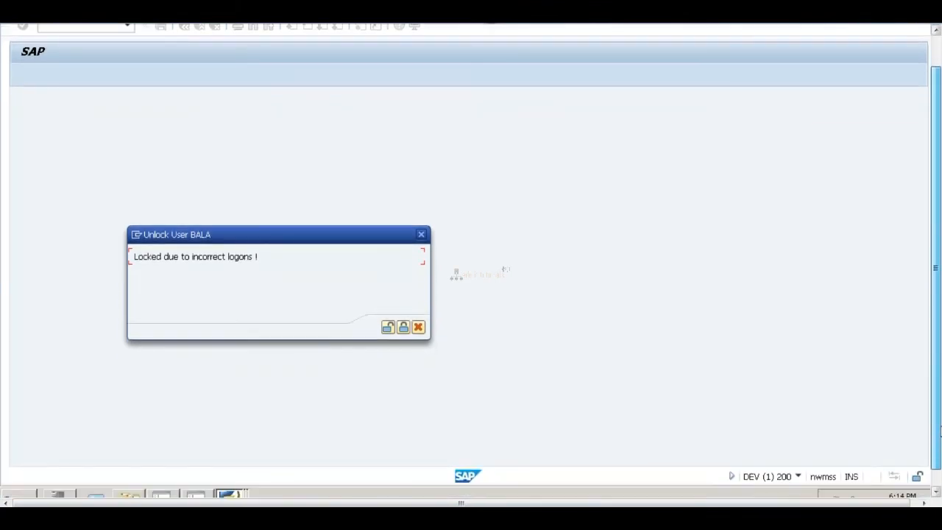
{"action": "left_click", "coordinate": [420, 328]}
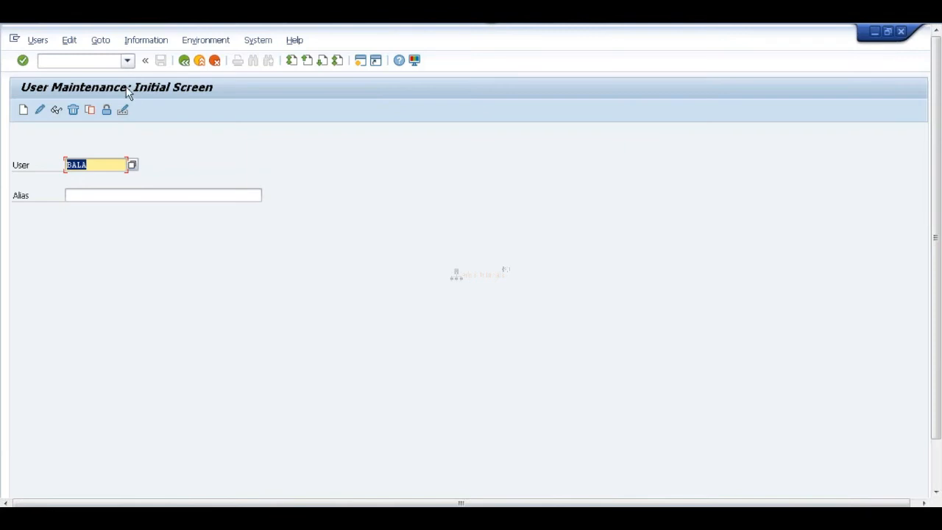
{"action": "left_click", "coordinate": [103, 161]}
{"action": "left_click", "coordinate": [108, 116]}
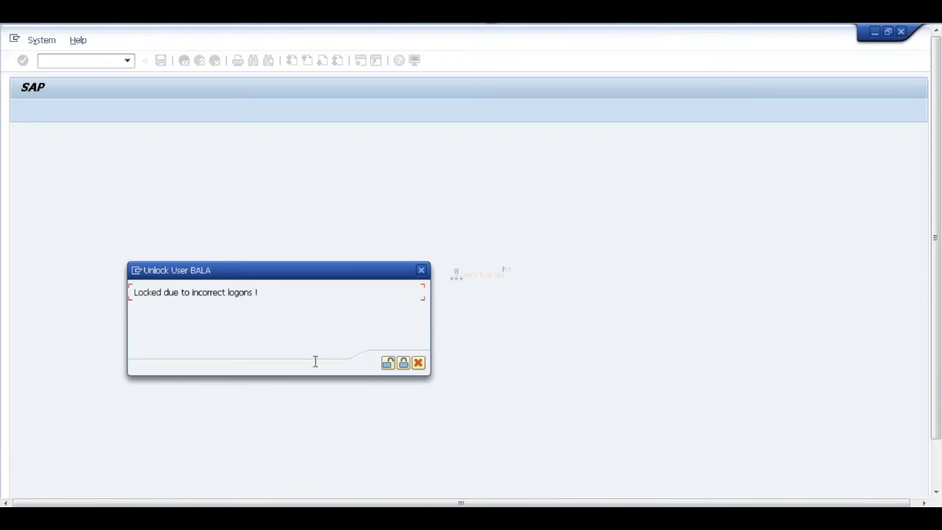
{"action": "left_click", "coordinate": [388, 364]}
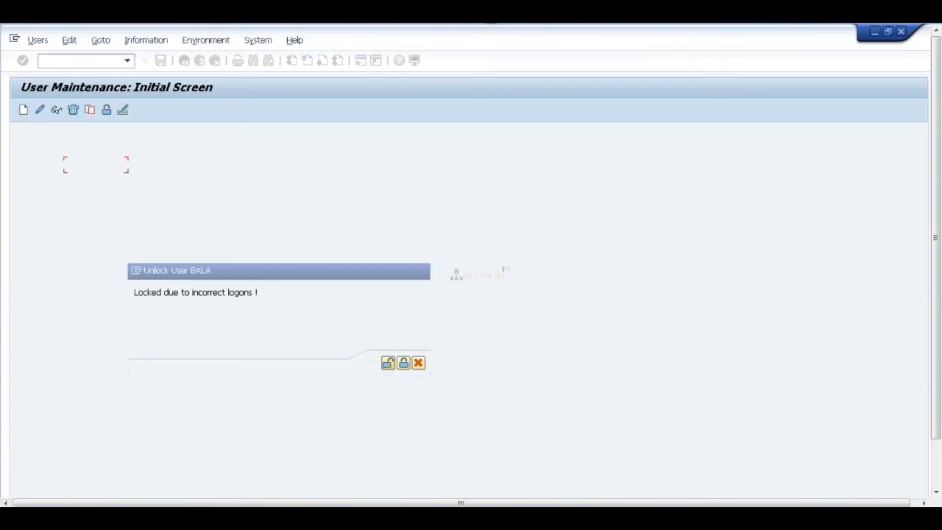
{"action": "left_click_drag", "start_coordinate": [936, 243], "coordinate": [940, 310]}
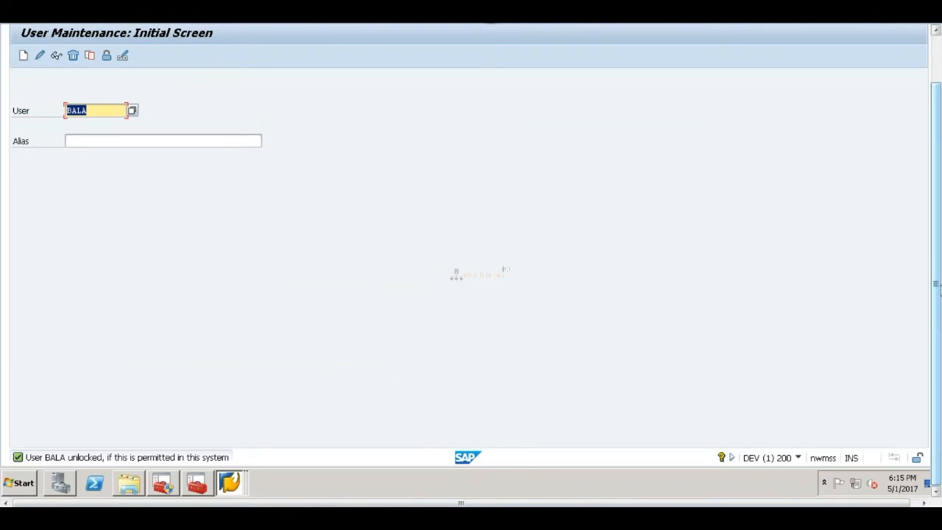
{"action": "left_click_drag", "start_coordinate": [938, 287], "coordinate": [937, 224]}
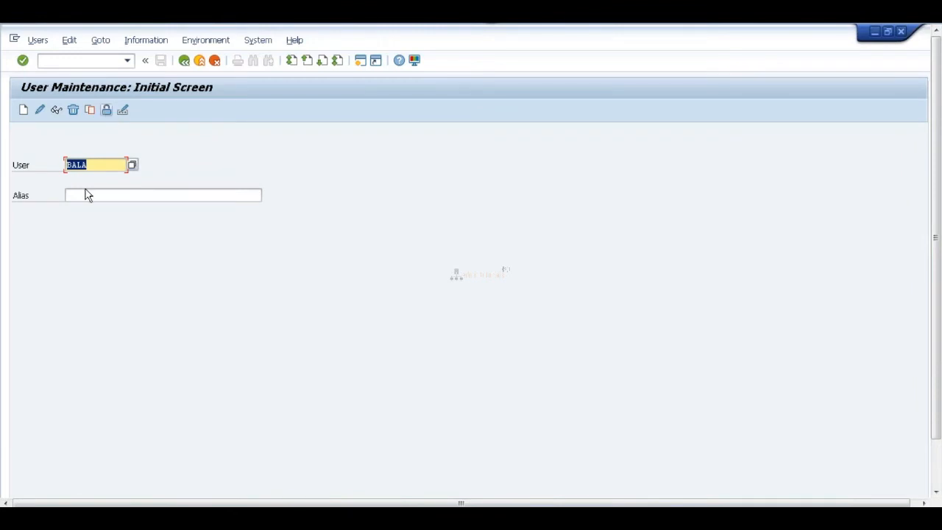
- Change BALA's password, entering the new password and its repetition
{"action": "left_click", "coordinate": [124, 109]}
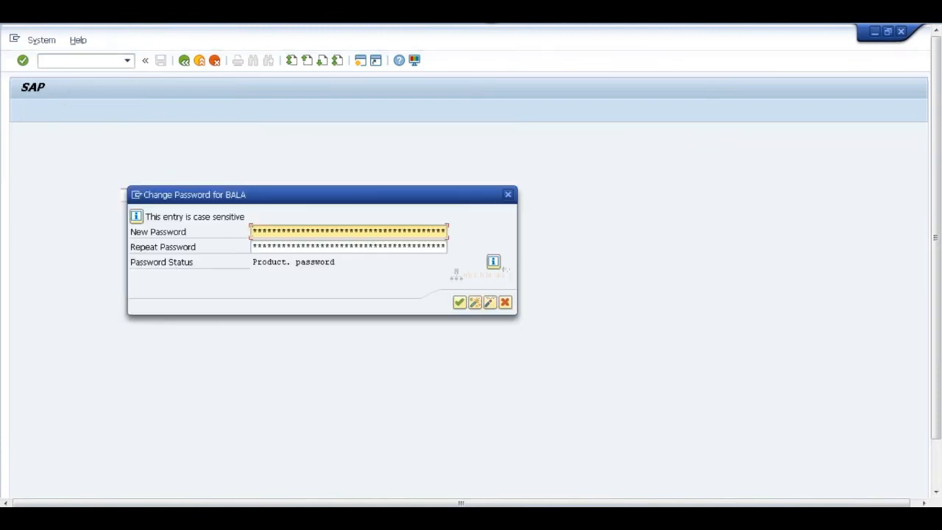
{"action": "type", "text": "*********"}
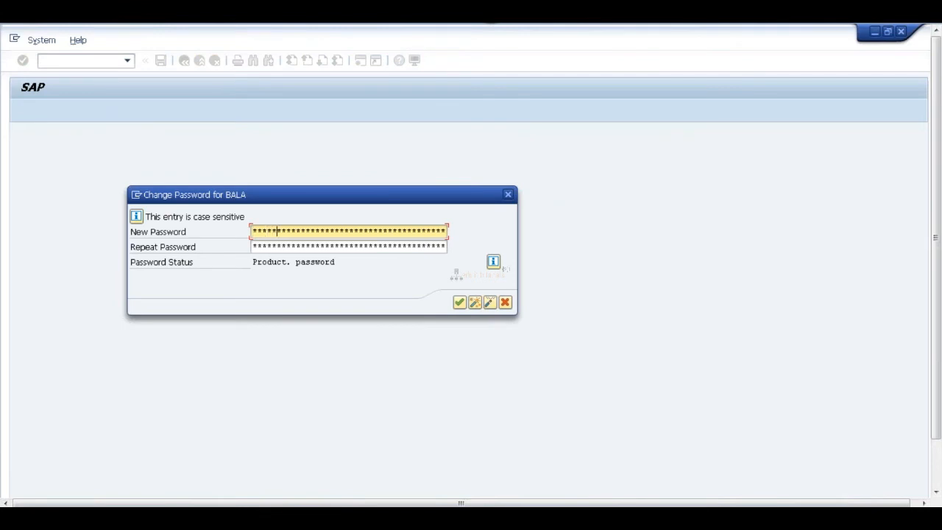
{"action": "key", "text": "Tab"}
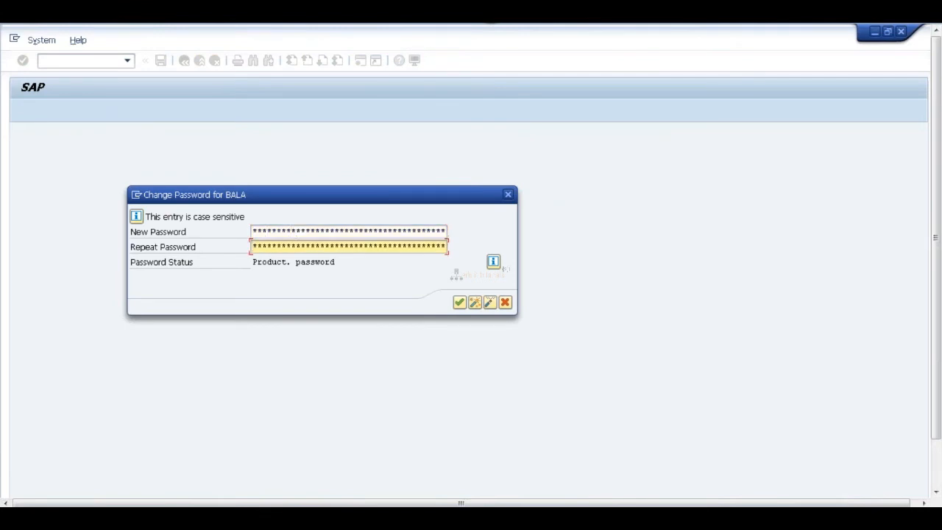
{"action": "type", "text": "******"}
{"action": "key", "text": "Return"}
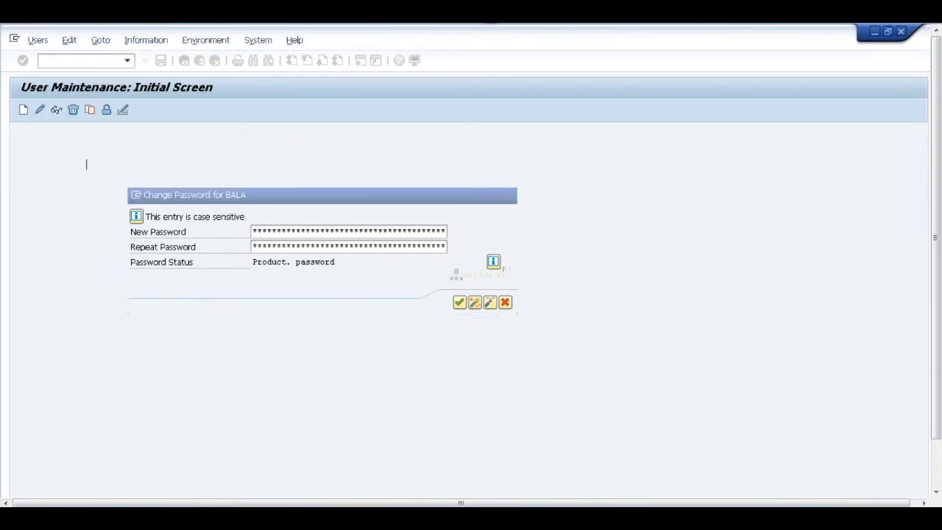
{"action": "left_click", "coordinate": [936, 469]}
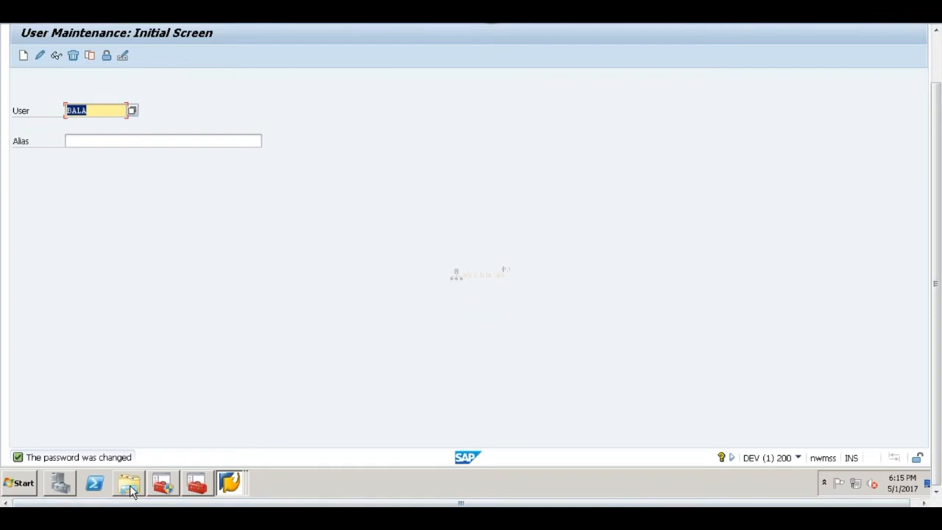
- Open the DEV connection and log on to client 200 as bala with language en
{"action": "left_click", "coordinate": [231, 482]}
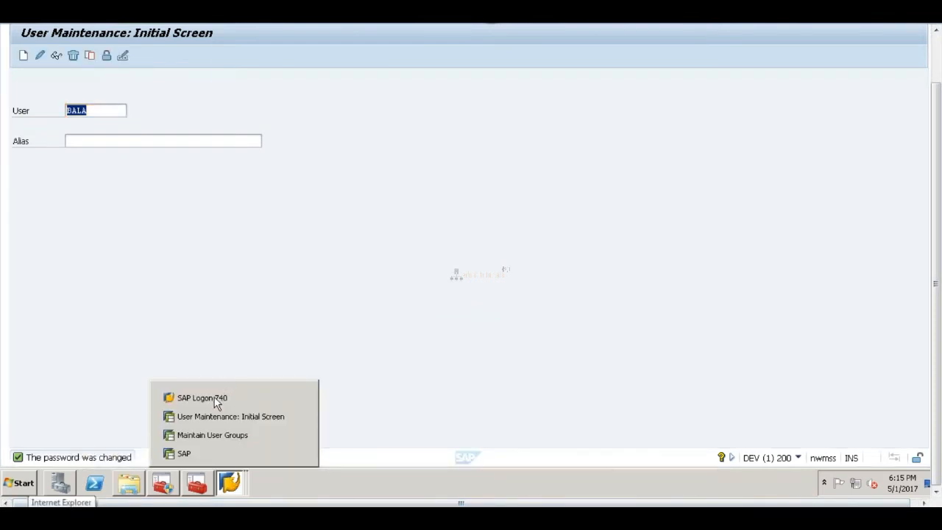
{"action": "left_click", "coordinate": [188, 398]}
{"action": "double_click", "coordinate": [407, 75]}
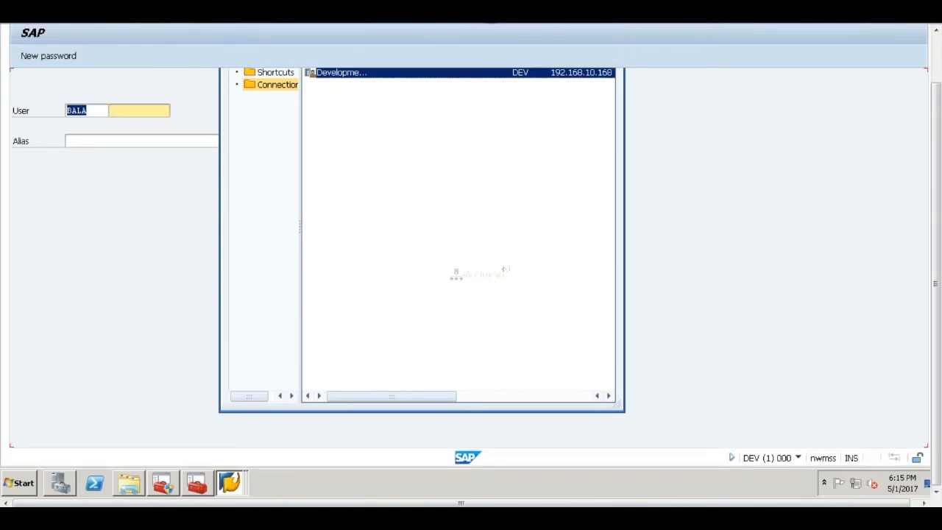
{"action": "key", "text": "shift+Tab"}
{"action": "type", "text": "20"}
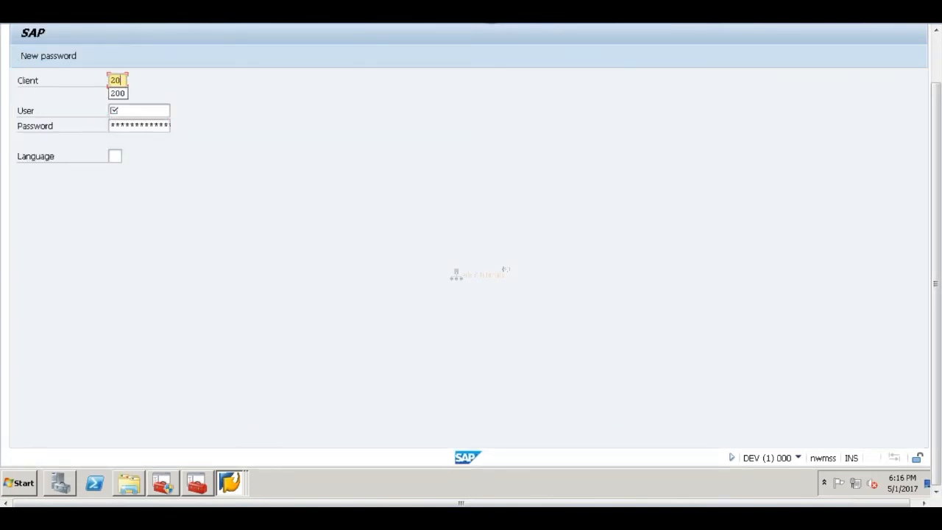
{"action": "type", "text": "0"}
{"action": "key", "text": "Tab"}
{"action": "type", "text": "bala"}
{"action": "key", "text": "Tab"}
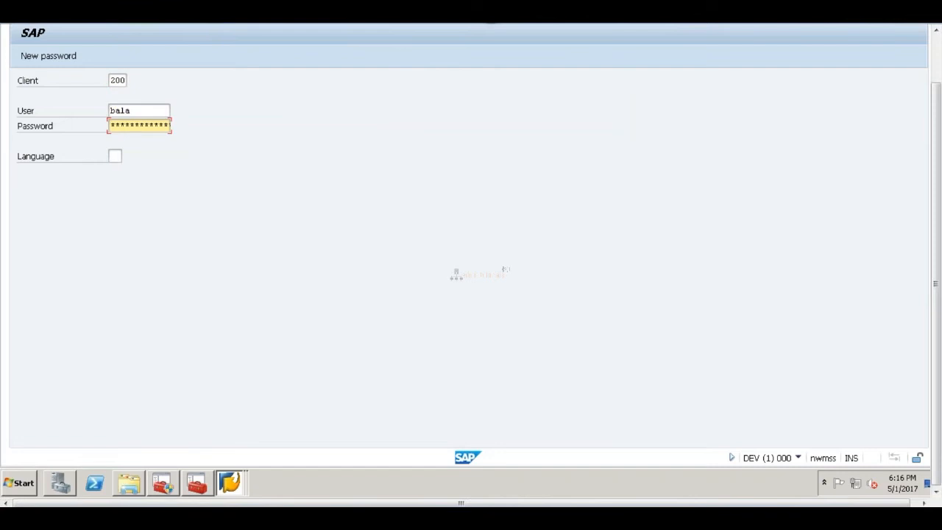
{"action": "type", "text": "*****"}
{"action": "key", "text": "Tab"}
{"action": "type", "text": "en"}
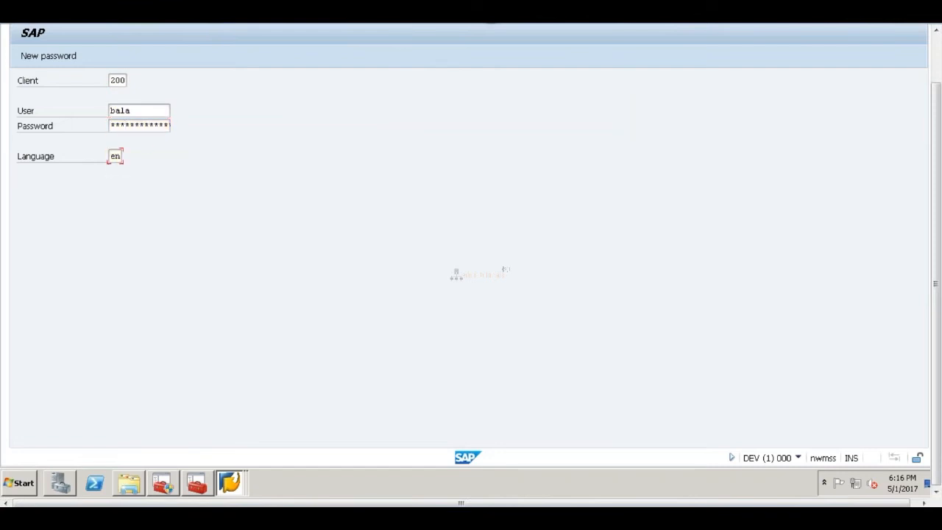
{"action": "key", "text": "Return"}
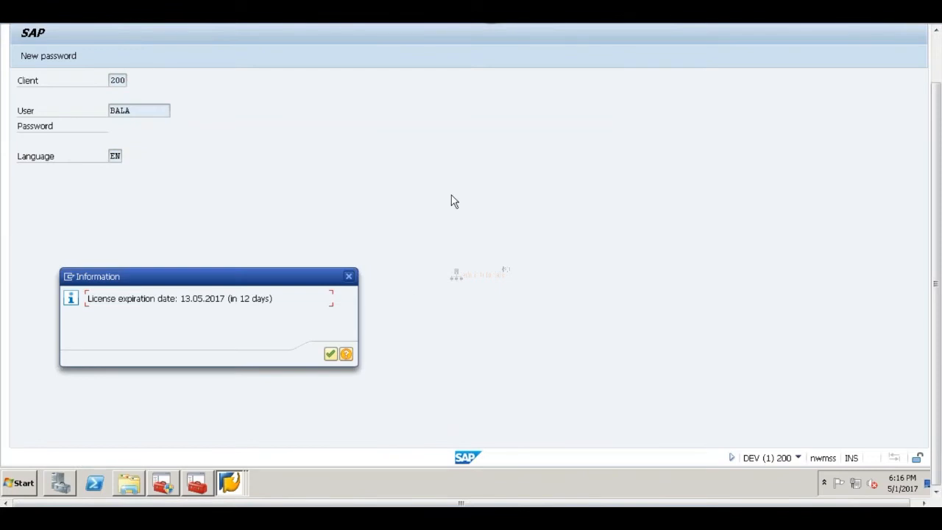
- Acknowledge the licence notice, submit a new password and dismiss the password-history error
{"action": "left_click", "coordinate": [331, 354]}
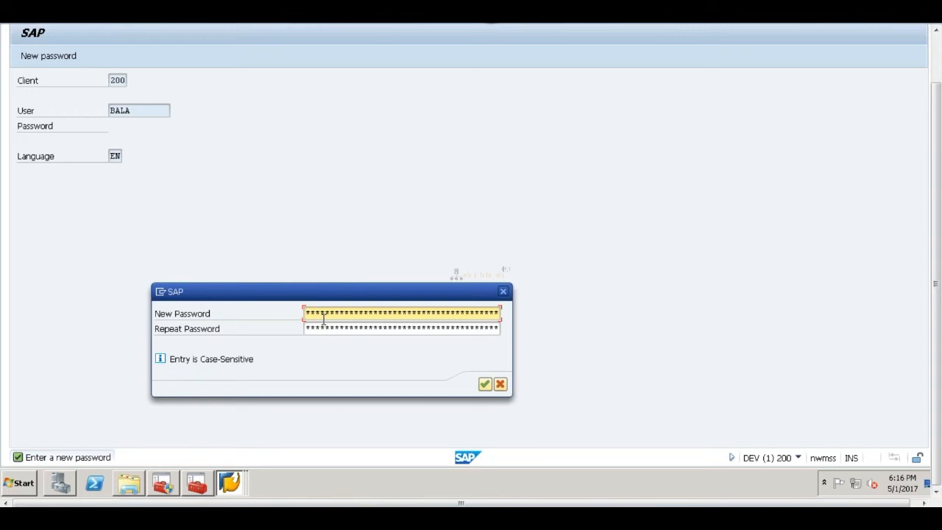
{"action": "key", "text": "Tab"}
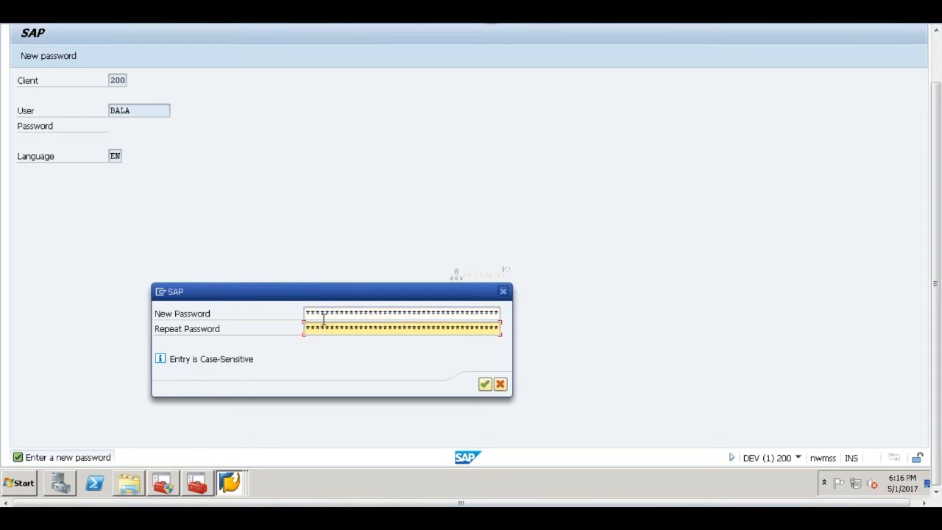
{"action": "key", "text": "Return"}
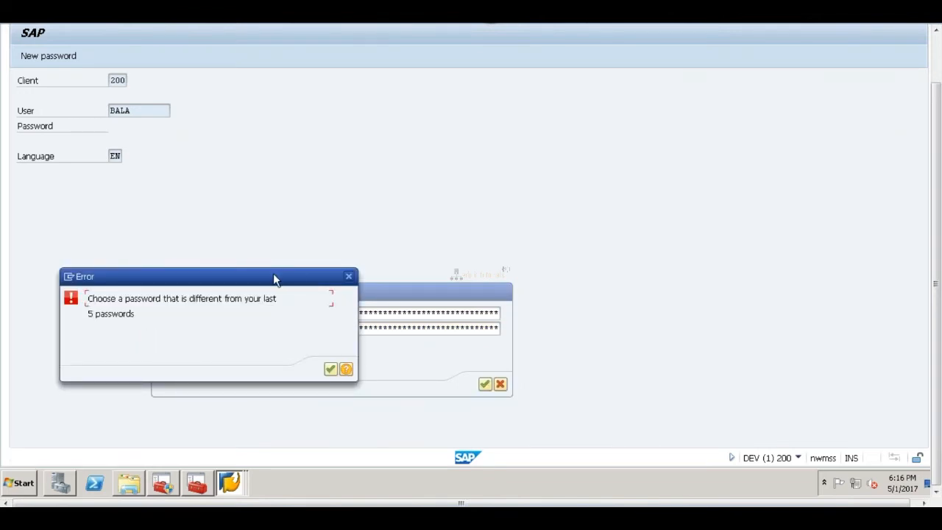
{"action": "left_click_drag", "start_coordinate": [270, 278], "coordinate": [394, 168]}
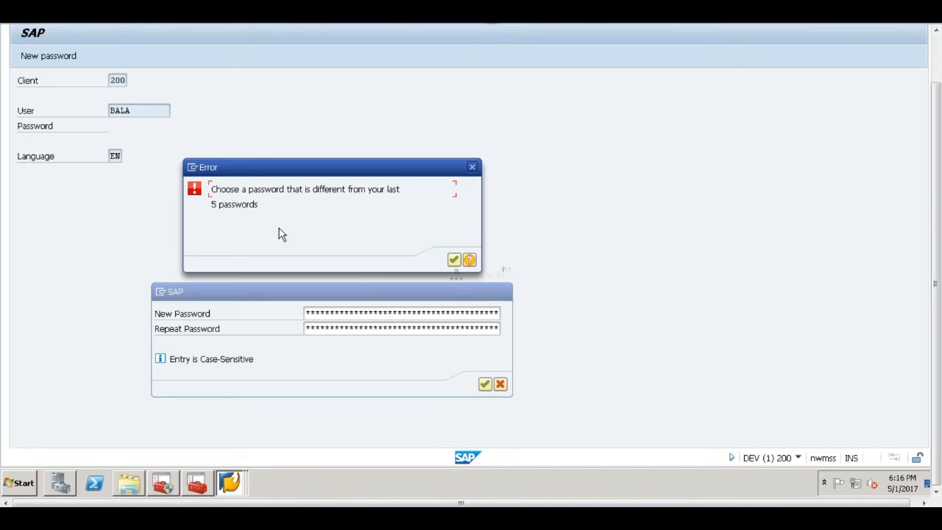
{"action": "left_click", "coordinate": [455, 261]}
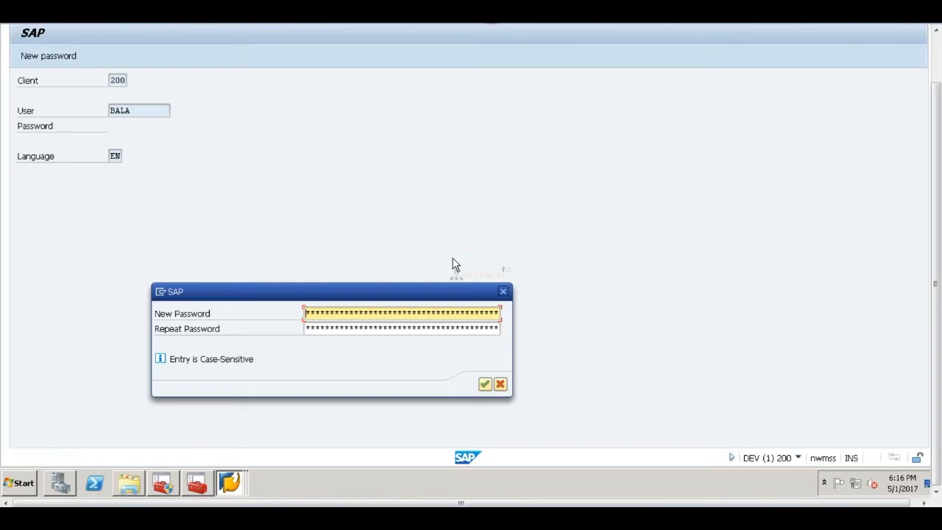
- Enter and repeat a different new password to reach SAP Easy Access
{"action": "type", "text": "****"}
{"action": "key", "text": "Tab"}
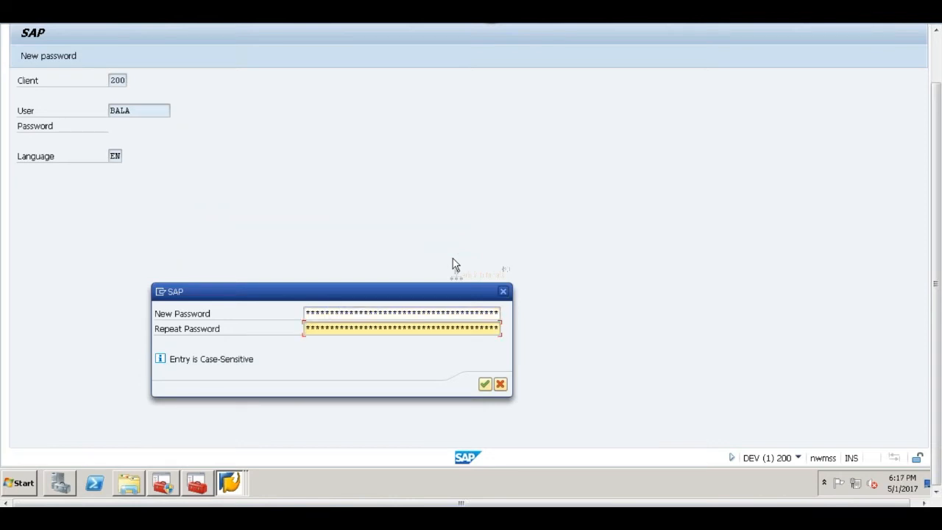
{"action": "type", "text": "**"}
{"action": "key", "text": "Return"}
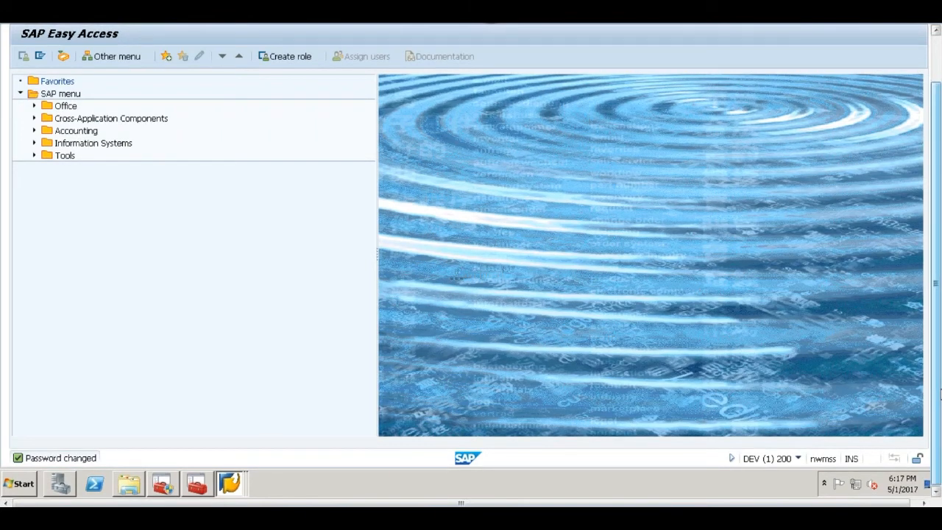
- Bring the User Maintenance initial screen back to the front and focus its User field
{"action": "left_click", "coordinate": [230, 483]}
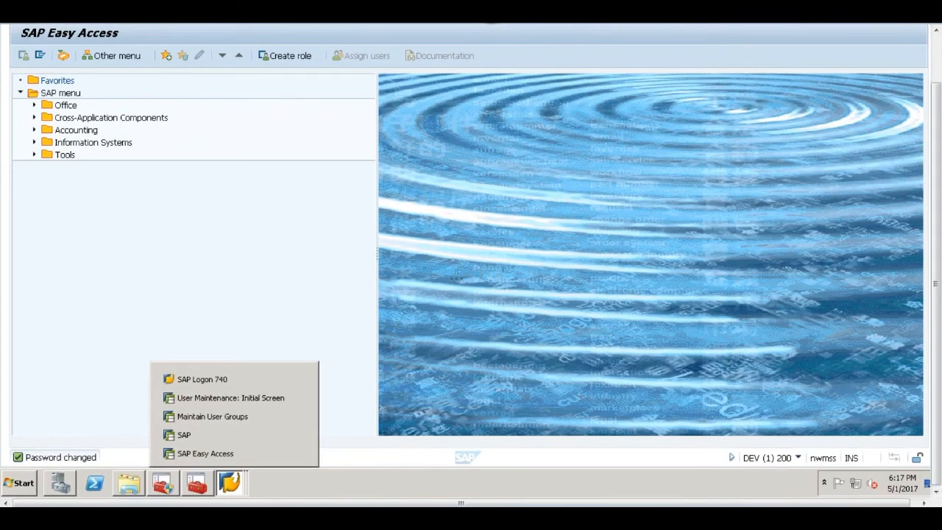
{"action": "left_click", "coordinate": [219, 398]}
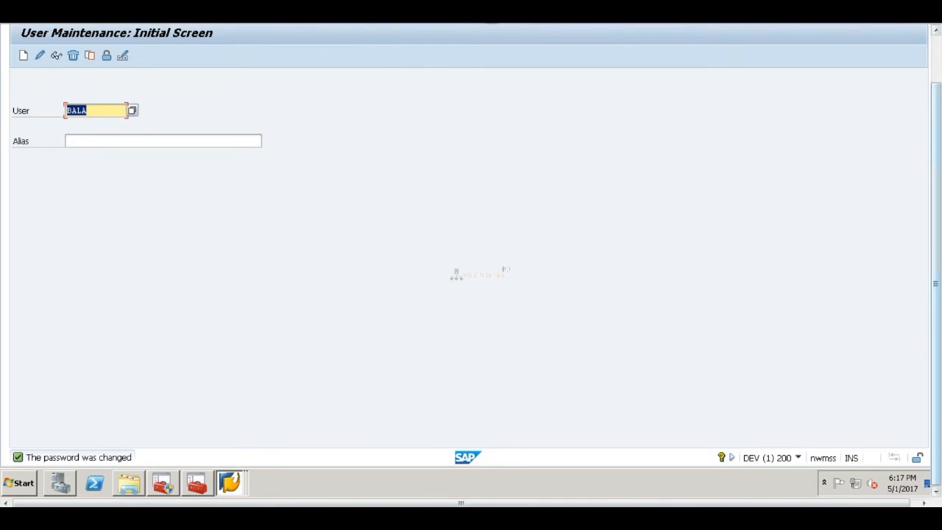
{"action": "scroll", "coordinate": [938, 173], "scroll_direction": "up", "scroll_amount": 3}
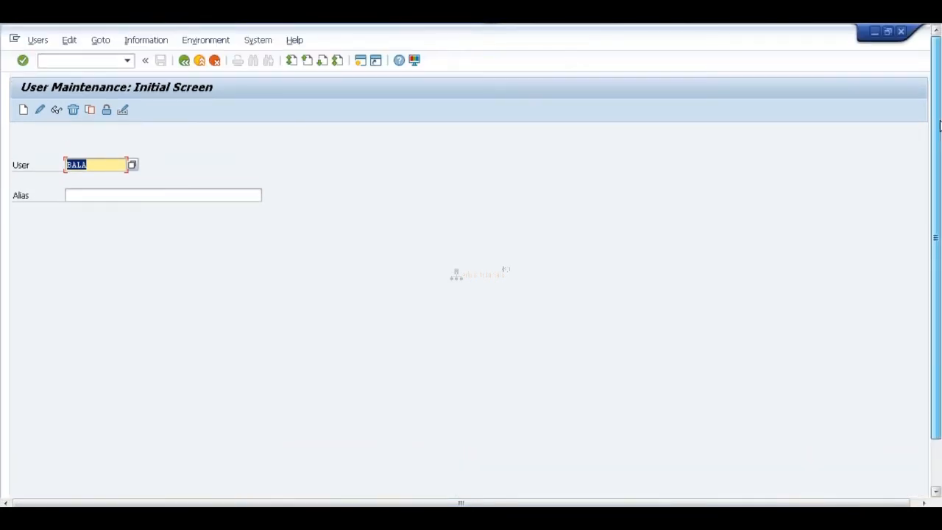
{"action": "left_click", "coordinate": [91, 165]}
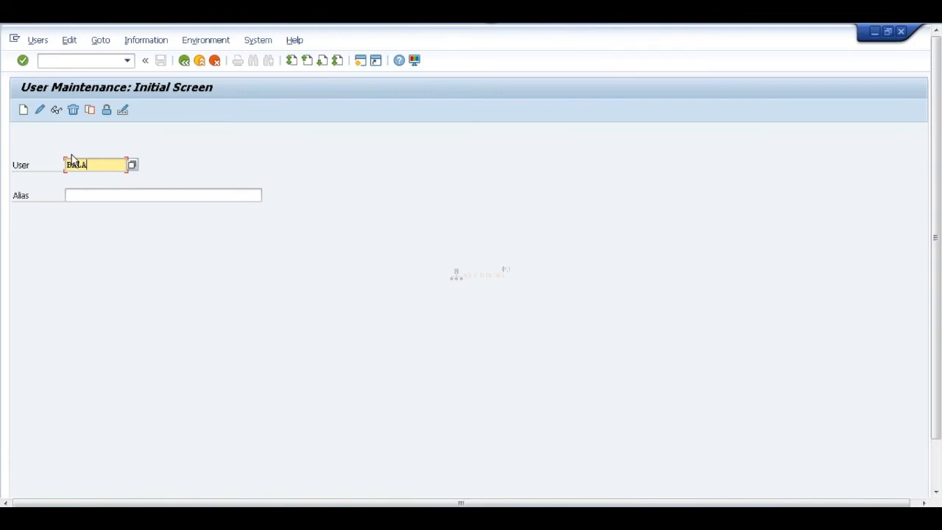
- Start copying the existing user BALA to the new user ID 'ramu'
{"action": "left_click", "coordinate": [91, 115]}
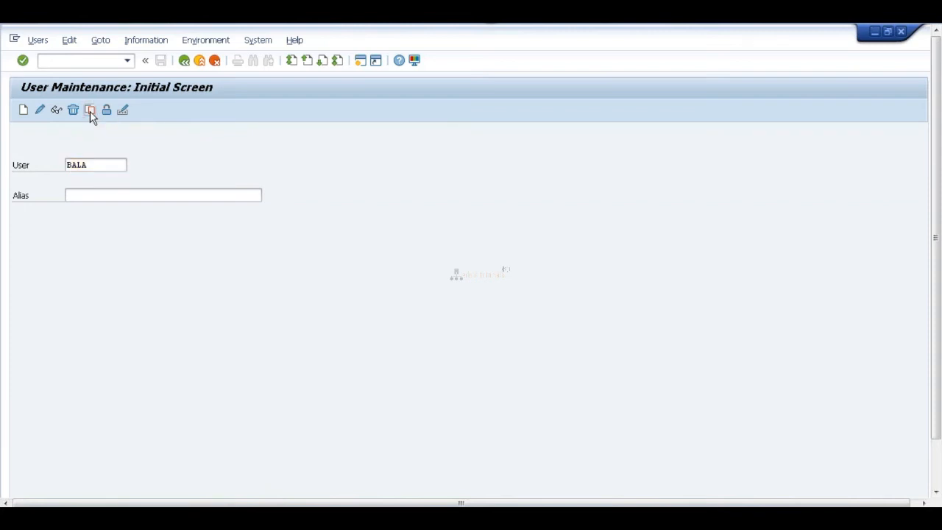
{"action": "left_click", "coordinate": [239, 271]}
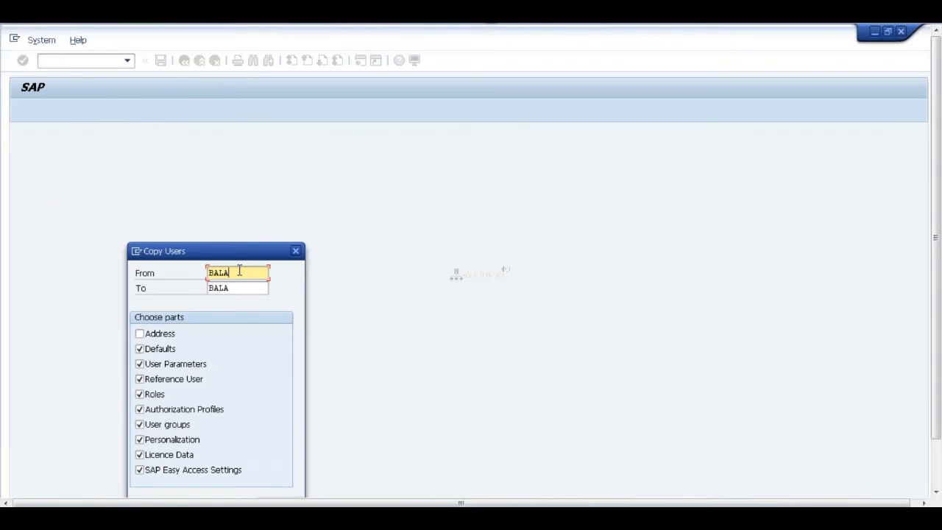
{"action": "key", "text": "Tab"}
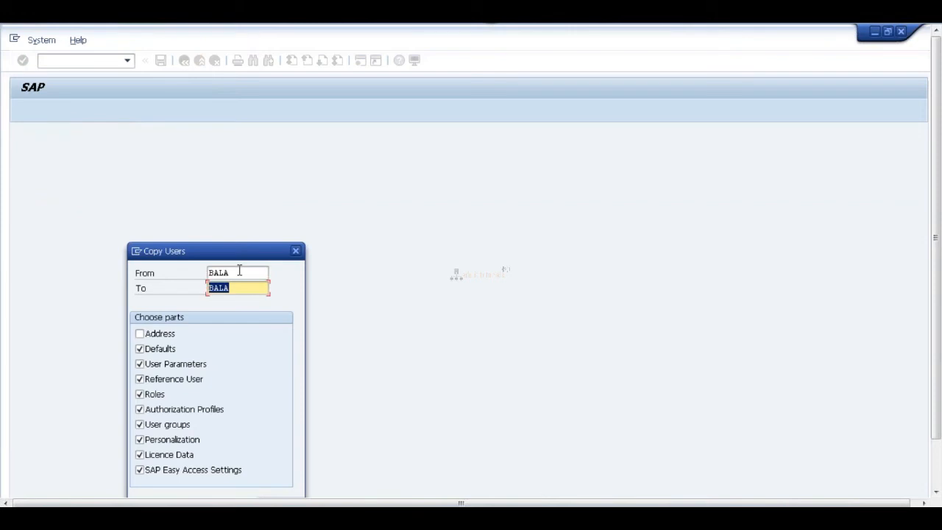
{"action": "type", "text": "ramu"}
{"action": "left_click_drag", "start_coordinate": [249, 244], "coordinate": [315, 176]}
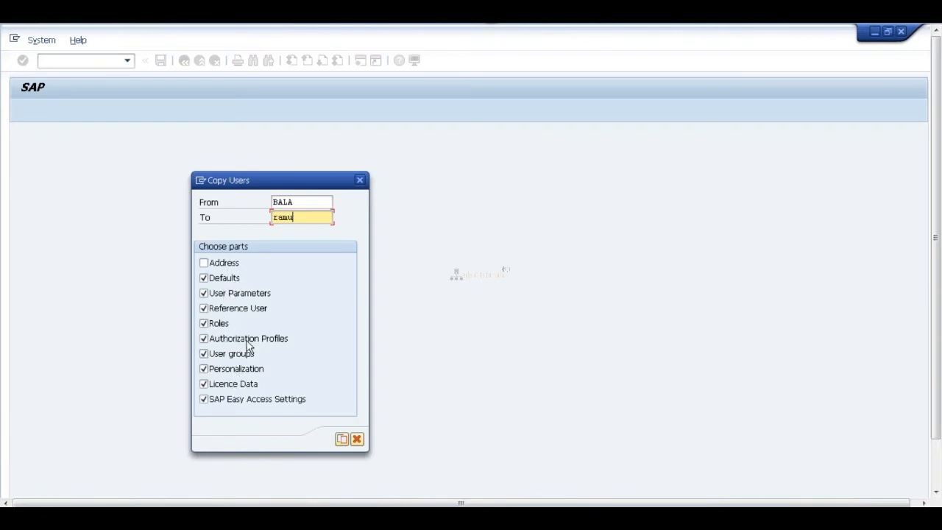
- Untick the address, defaults, parameters, reference user, groups, personalization, licence and Easy Access parts
{"action": "left_click", "coordinate": [204, 264]}
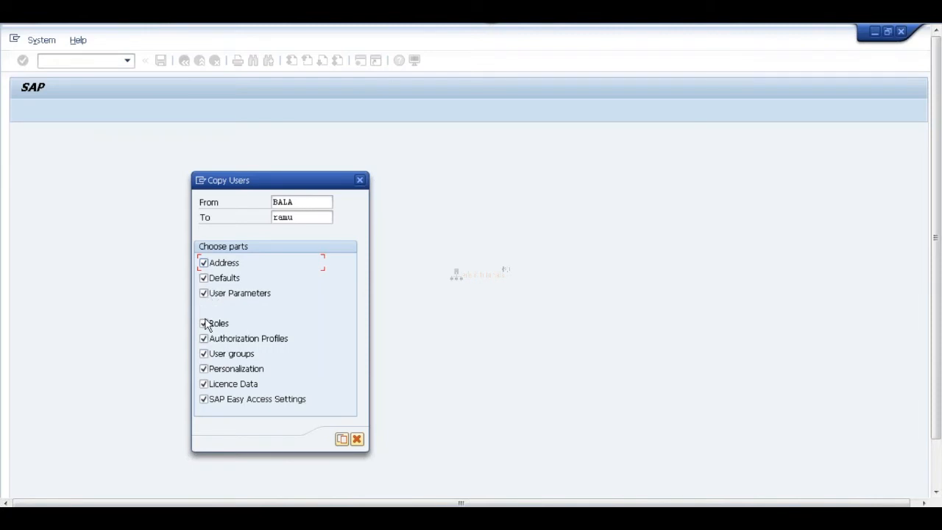
{"action": "left_click", "coordinate": [204, 263]}
{"action": "left_click", "coordinate": [204, 278]}
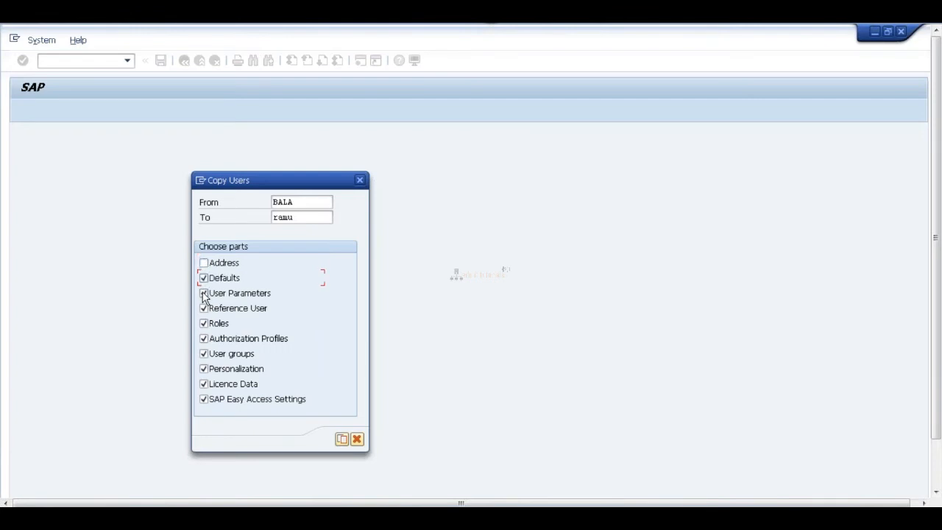
{"action": "left_click", "coordinate": [203, 280]}
{"action": "left_click", "coordinate": [203, 293]}
{"action": "left_click", "coordinate": [203, 294]}
{"action": "left_click", "coordinate": [204, 308]}
{"action": "left_click", "coordinate": [204, 353]}
{"action": "left_click", "coordinate": [204, 368]}
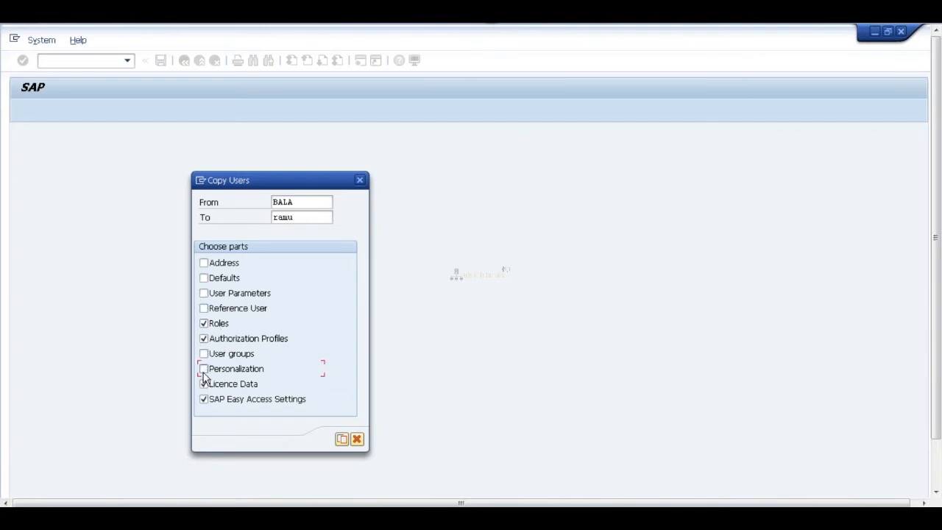
{"action": "left_click", "coordinate": [204, 384]}
{"action": "left_click", "coordinate": [204, 399]}
- Re-tick every copy part, including defaults, parameters, reference user, groups, licence, personalization, Easy Access and Address
{"action": "left_click", "coordinate": [204, 277]}
{"action": "left_click", "coordinate": [204, 294]}
{"action": "left_click", "coordinate": [204, 308]}
{"action": "left_click", "coordinate": [204, 354]}
{"action": "left_click", "coordinate": [204, 383]}
{"action": "left_click", "coordinate": [204, 368]}
{"action": "left_click", "coordinate": [204, 399]}
{"action": "left_click", "coordinate": [206, 263]}
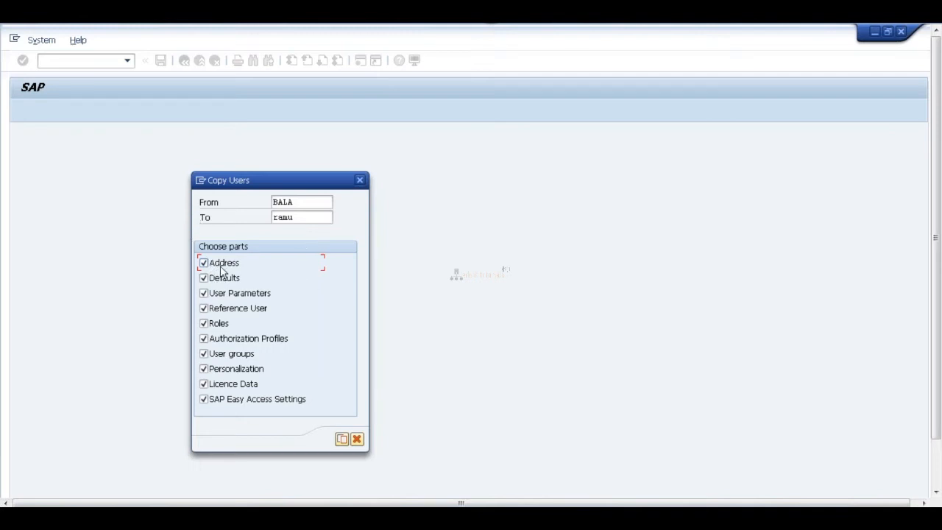
- Run the copy, enter the initial password, and change the last name to RAMU
{"action": "left_click", "coordinate": [342, 440]}
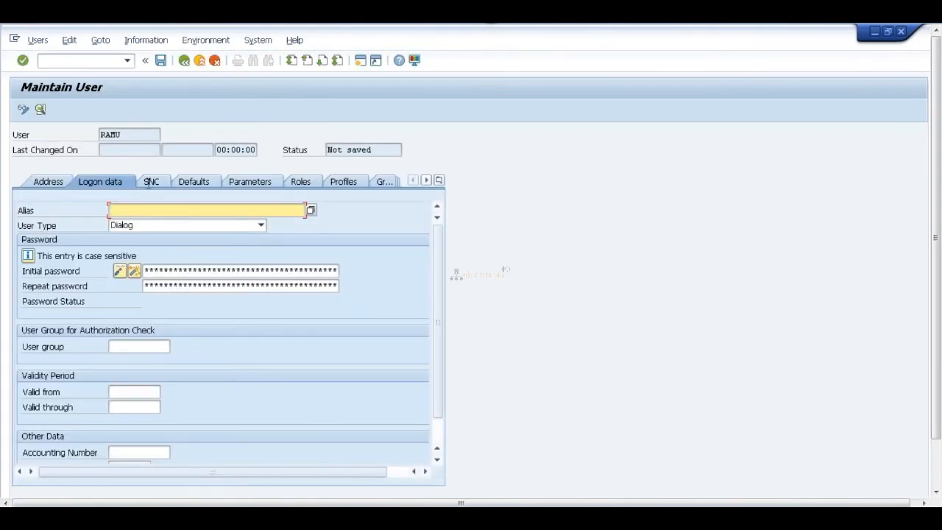
{"action": "left_click", "coordinate": [148, 271]}
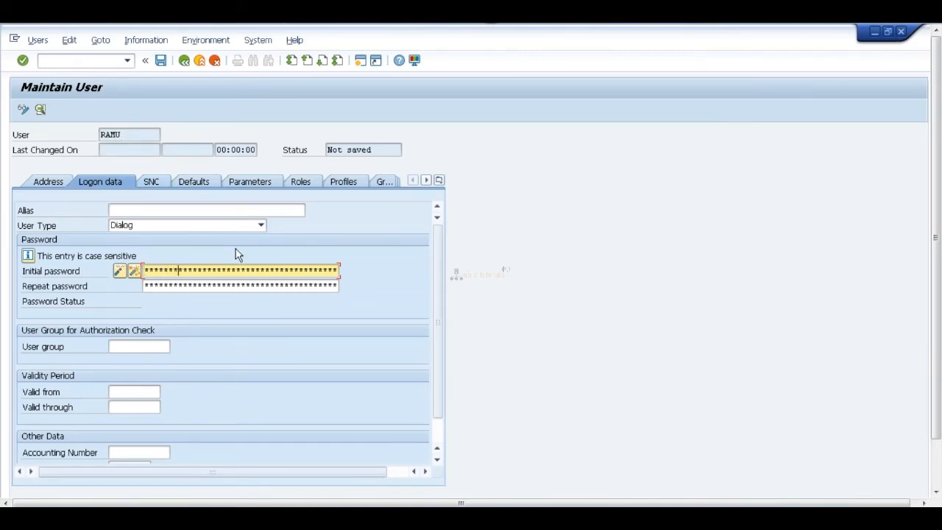
{"action": "key", "text": "Tab"}
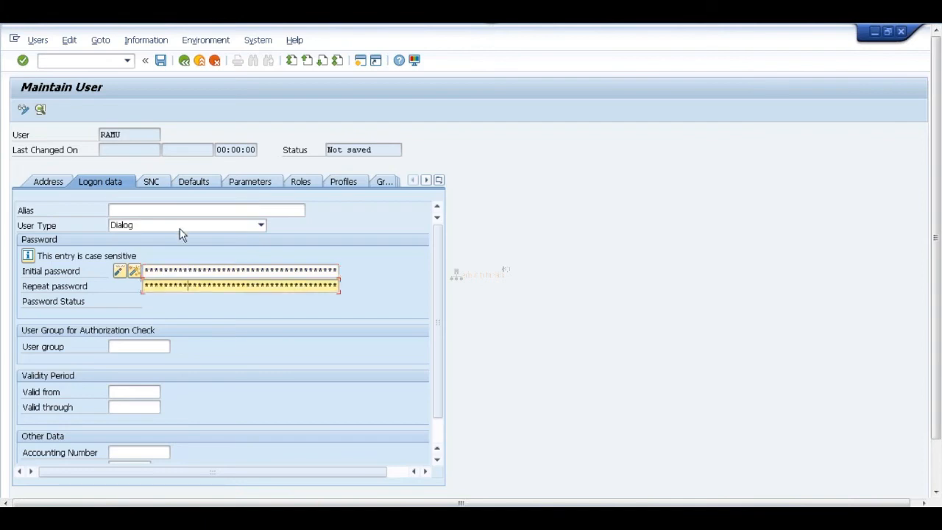
{"action": "left_click", "coordinate": [50, 181]}
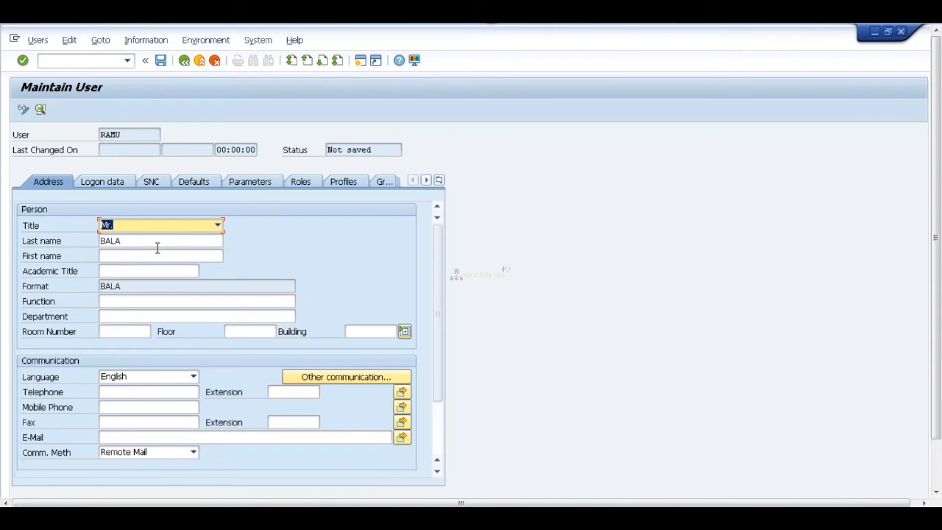
{"action": "left_click", "coordinate": [126, 241]}
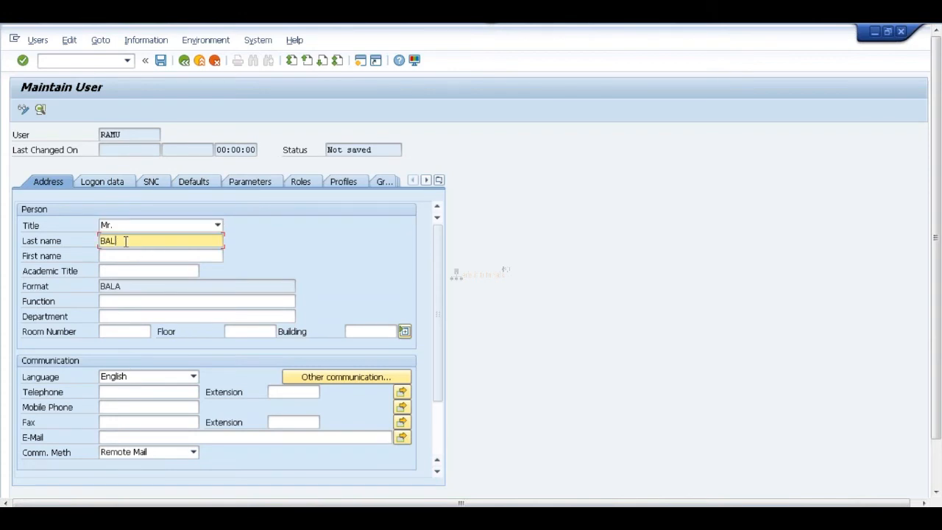
{"action": "key", "text": "BackSpace"}
{"action": "key", "text": "BackSpace"}
{"action": "key", "text": "BackSpace"}
{"action": "type", "text": "RAMU"}
- Check the copied authorization profiles and save the new user RAMU
{"action": "left_click", "coordinate": [338, 181]}
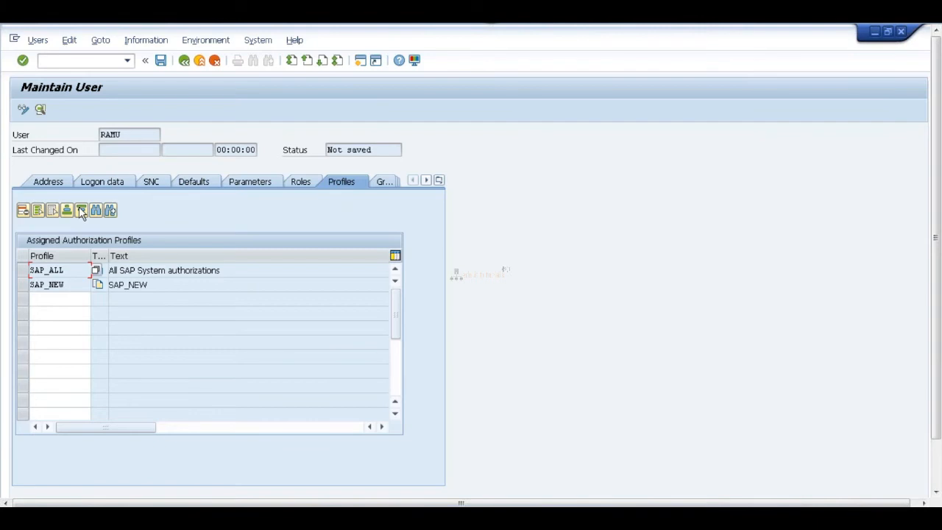
{"action": "left_click", "coordinate": [48, 182]}
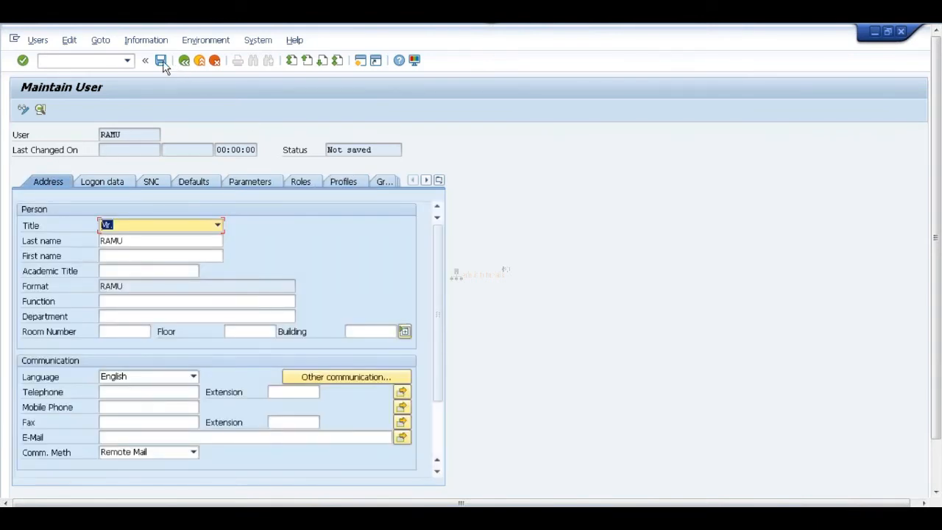
{"action": "left_click", "coordinate": [160, 61]}
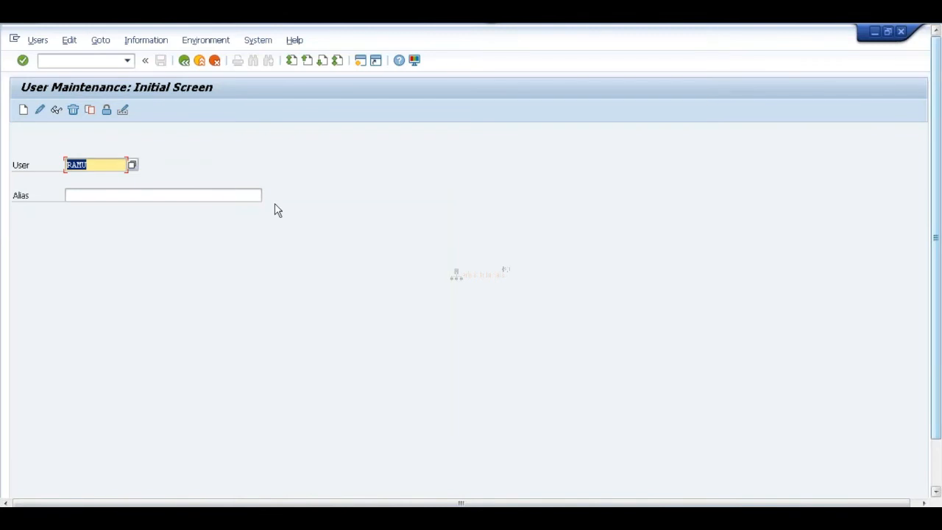
{"action": "left_click", "coordinate": [103, 164]}
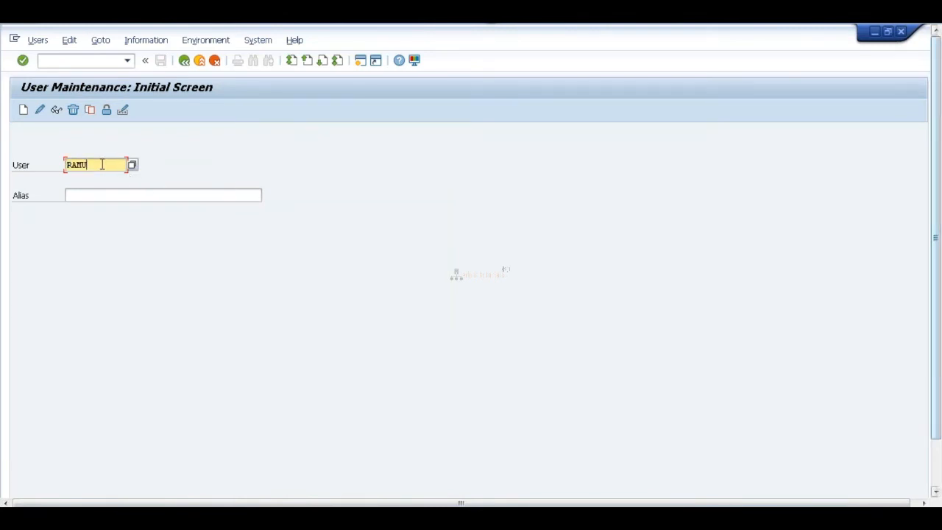
{"action": "left_click", "coordinate": [55, 111]}
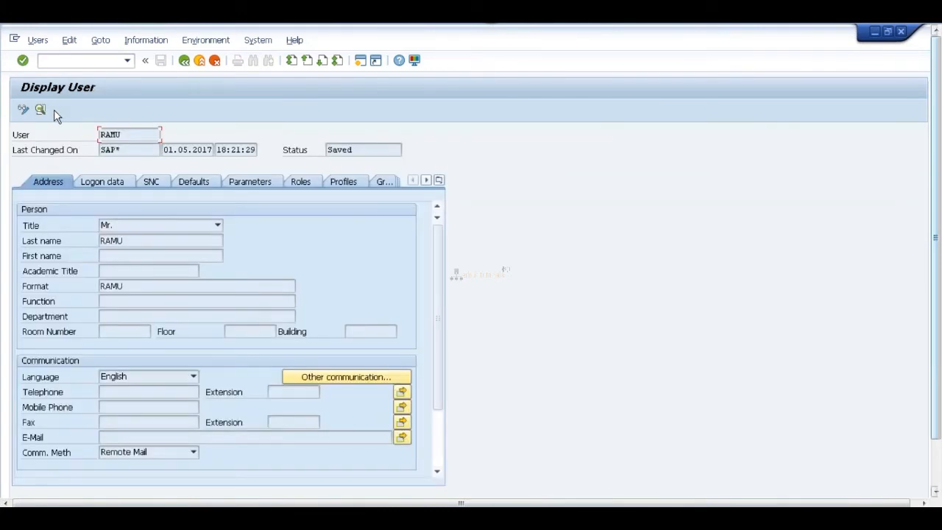
{"action": "left_click_drag", "start_coordinate": [120, 134], "coordinate": [103, 134]}
{"action": "left_click", "coordinate": [104, 134]}
{"action": "left_click", "coordinate": [107, 184]}
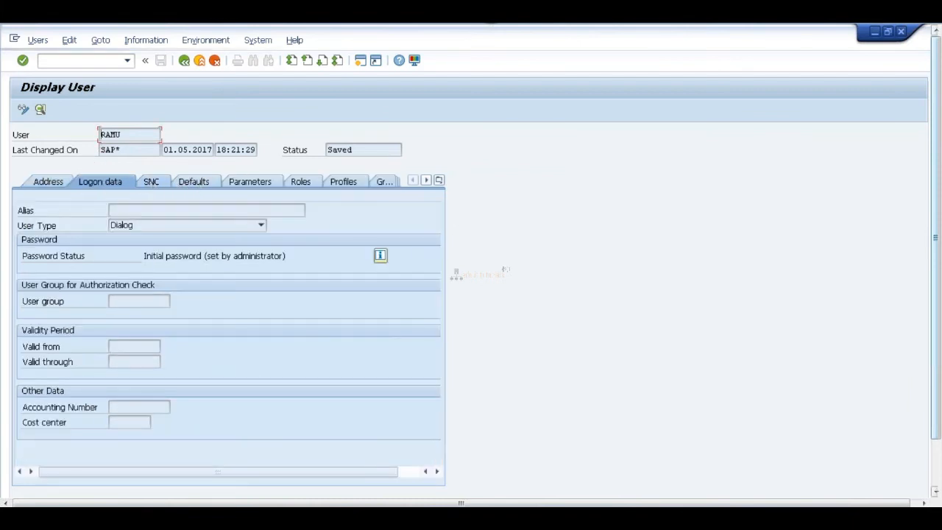
{"action": "left_click", "coordinate": [151, 181]}
{"action": "left_click", "coordinate": [300, 184]}
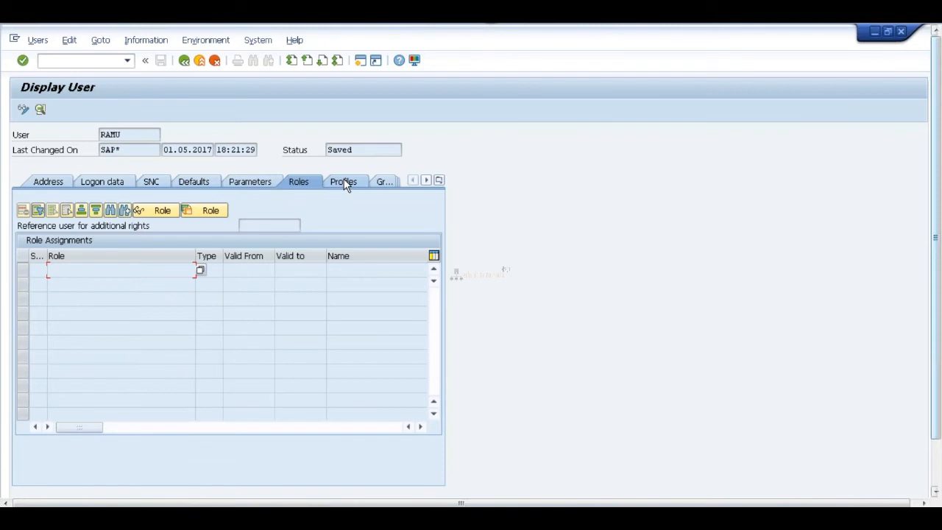
{"action": "left_click", "coordinate": [346, 183]}
{"action": "left_click", "coordinate": [397, 184]}
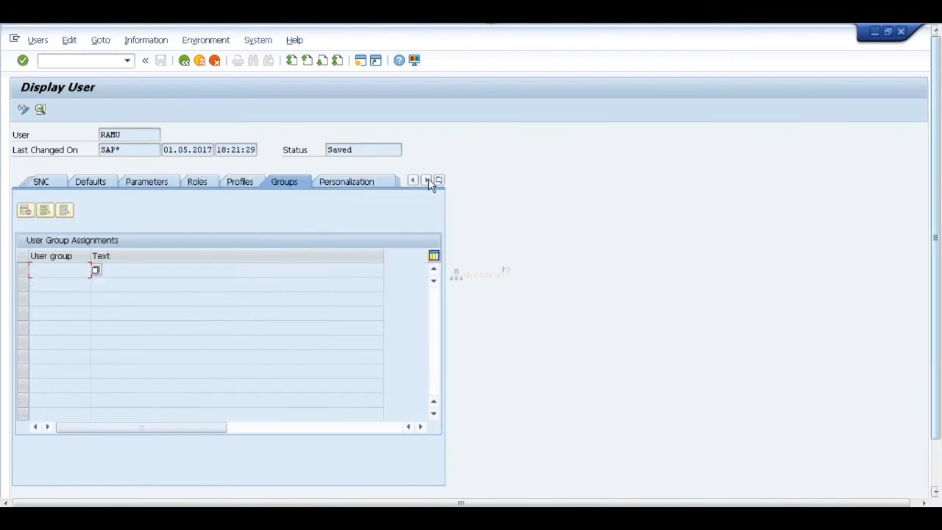
{"action": "left_click", "coordinate": [357, 185]}
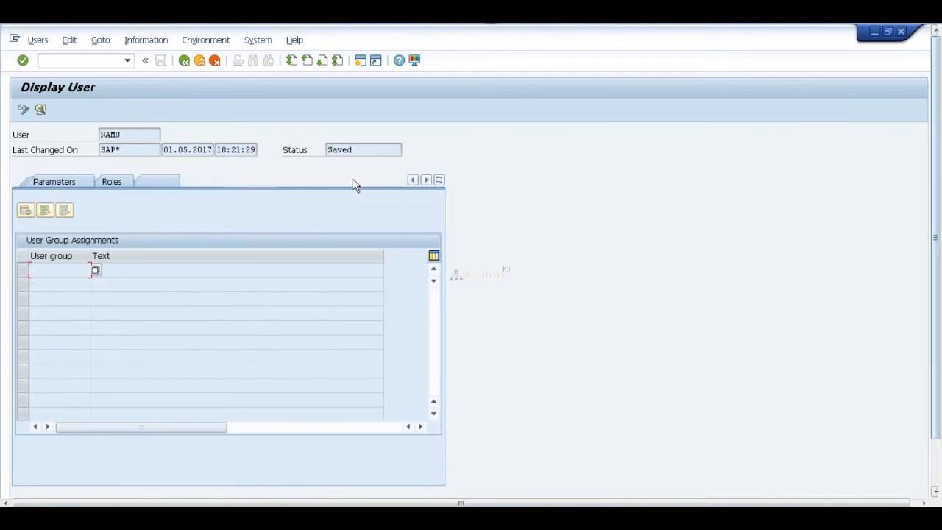
{"action": "left_click", "coordinate": [418, 184]}
{"action": "left_click", "coordinate": [414, 181]}
{"action": "left_click", "coordinate": [413, 181]}
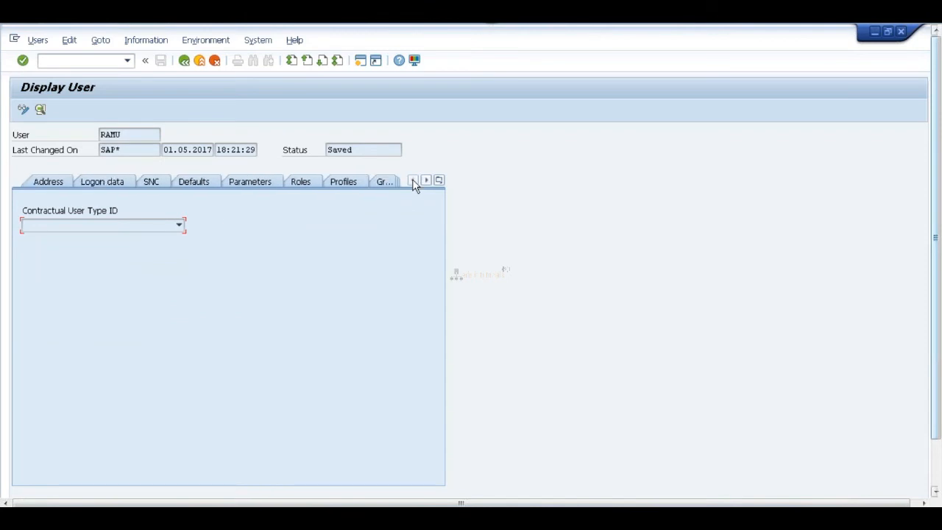
{"action": "left_click", "coordinate": [94, 185]}
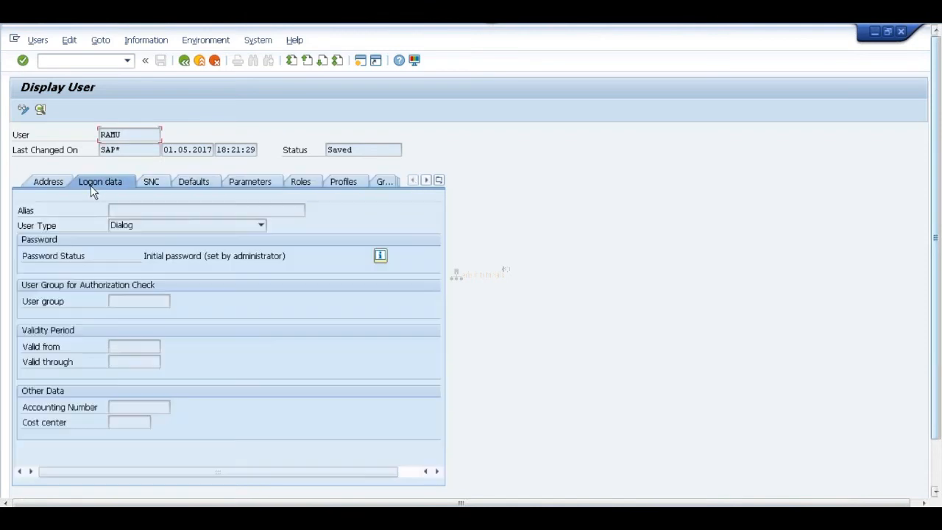
{"action": "left_click", "coordinate": [51, 182]}
{"action": "left_click", "coordinate": [185, 60]}
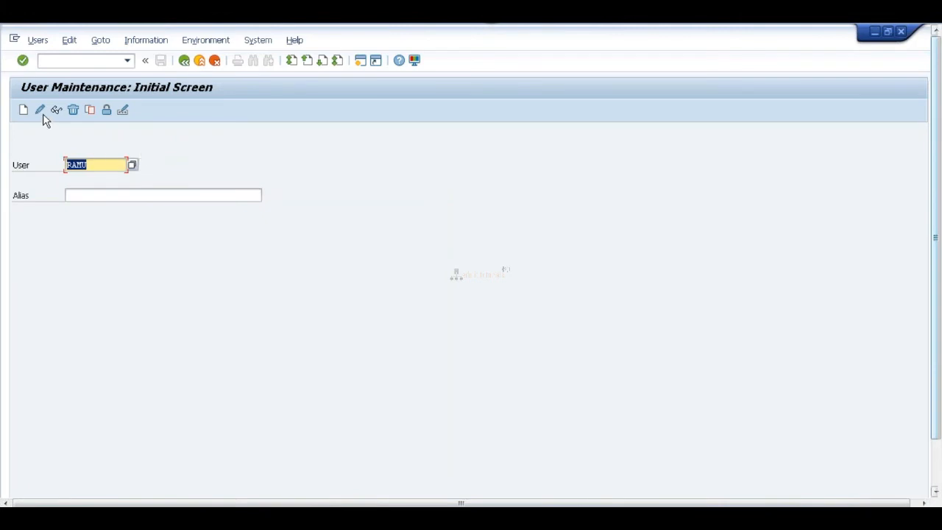
{"action": "left_click", "coordinate": [40, 110]}
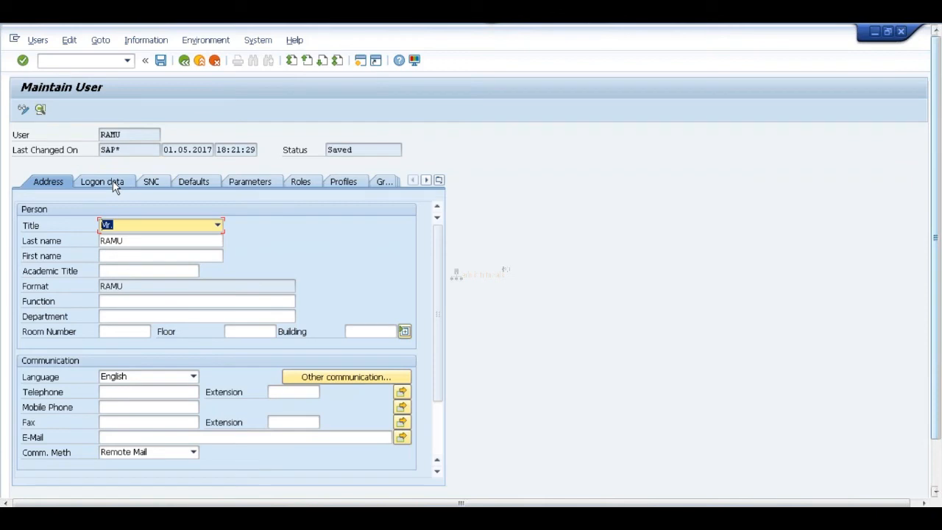
{"action": "left_click", "coordinate": [113, 181]}
{"action": "left_click", "coordinate": [147, 182]}
{"action": "left_click", "coordinate": [196, 183]}
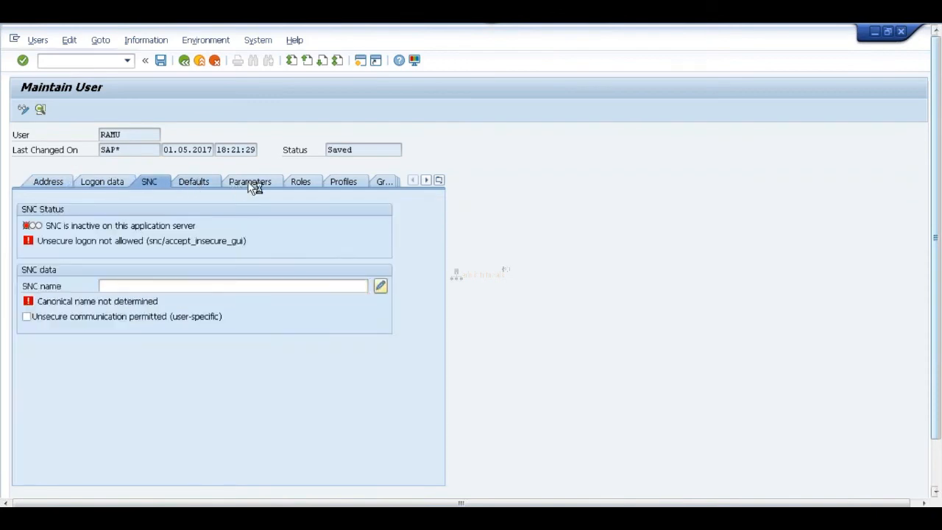
{"action": "left_click", "coordinate": [312, 183]}
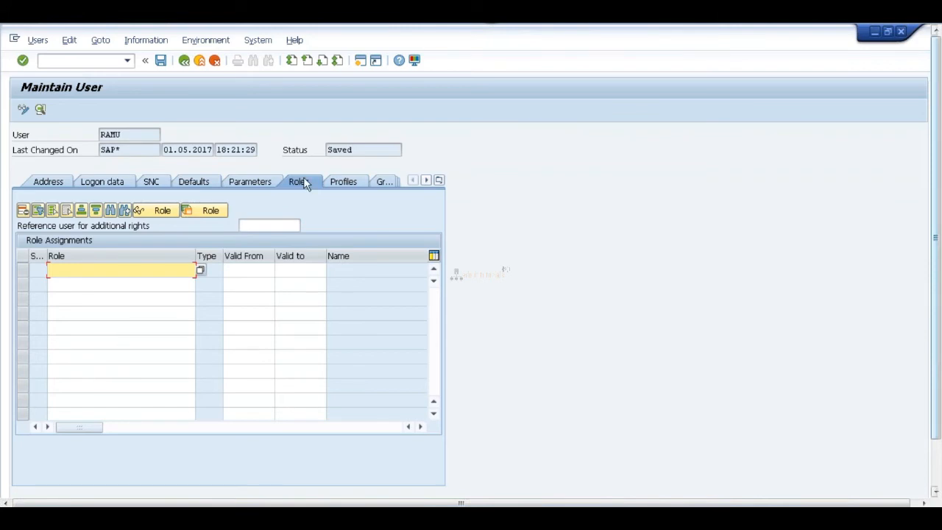
{"action": "left_click", "coordinate": [331, 181]}
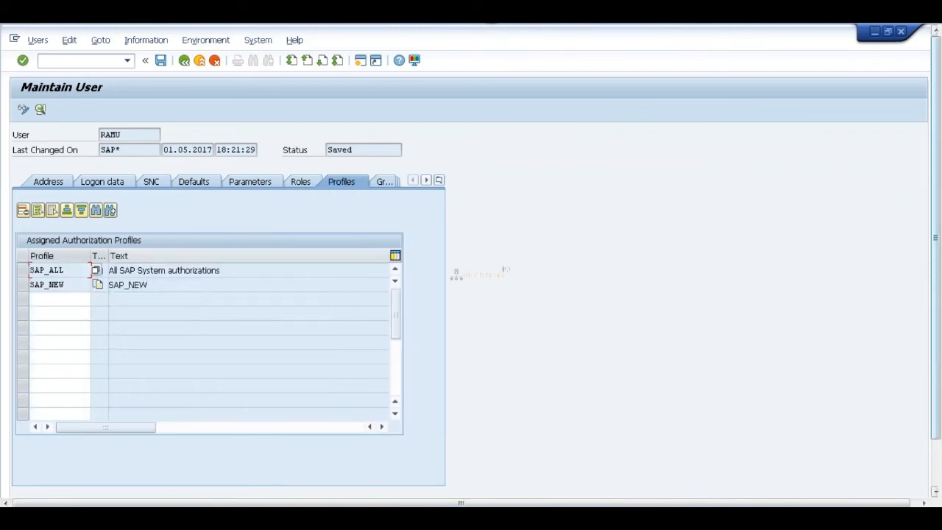
{"action": "left_click", "coordinate": [56, 181]}
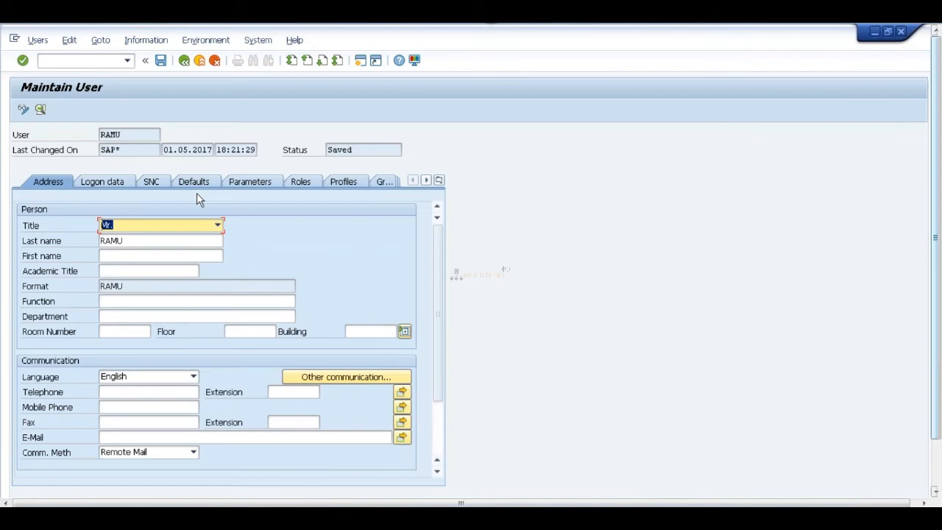
{"action": "left_click", "coordinate": [127, 184]}
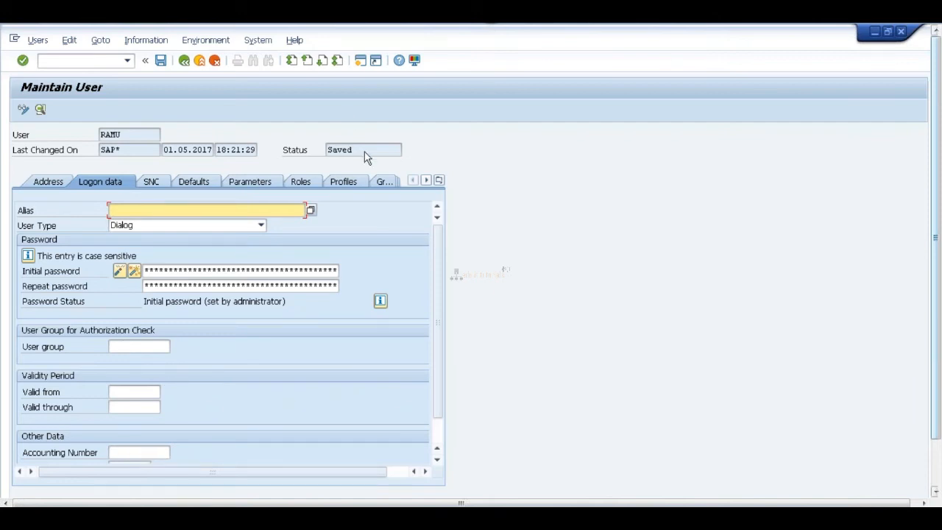
{"action": "left_click", "coordinate": [184, 60]}
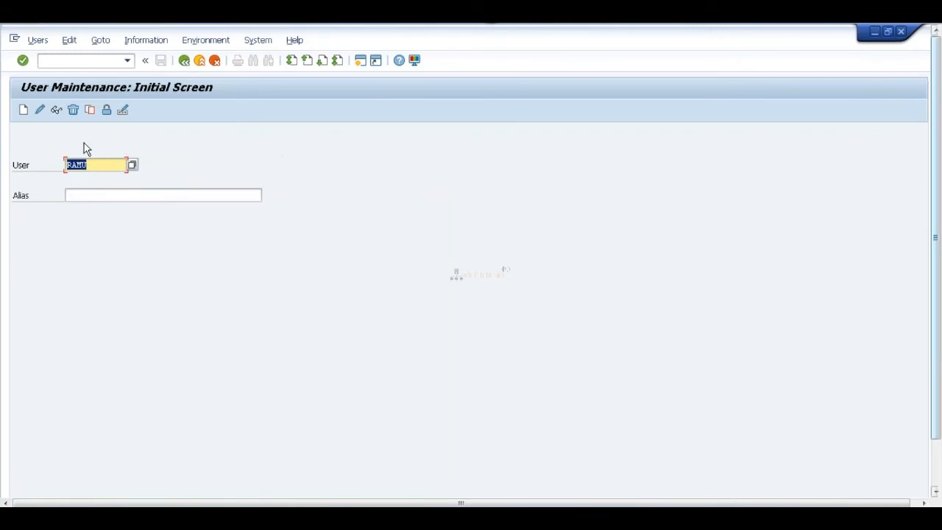
{"action": "left_click", "coordinate": [40, 110]}
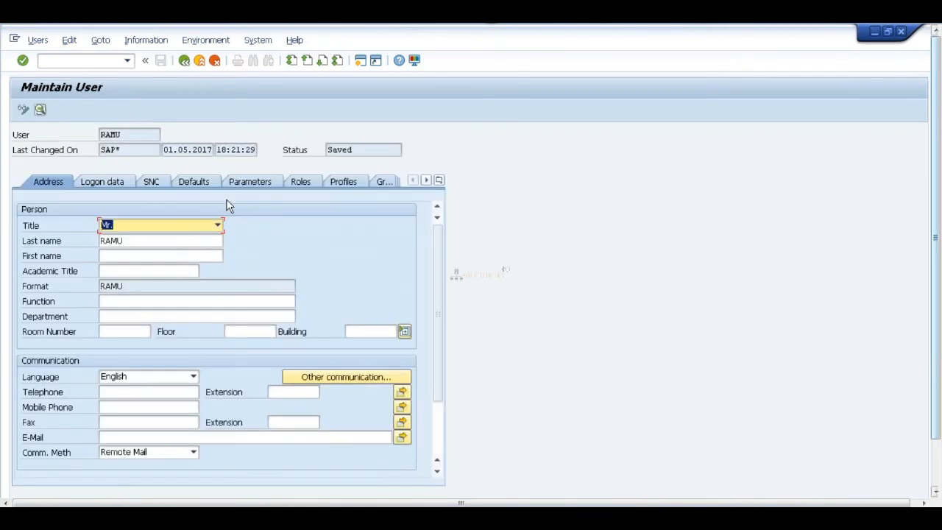
{"action": "left_click", "coordinate": [184, 60]}
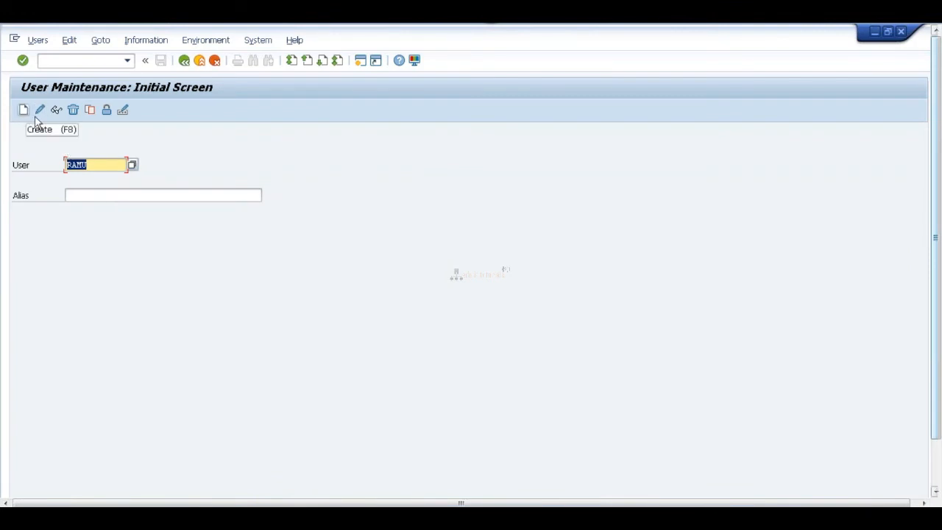
{"action": "left_click", "coordinate": [100, 165]}
{"action": "left_click", "coordinate": [23, 110]}
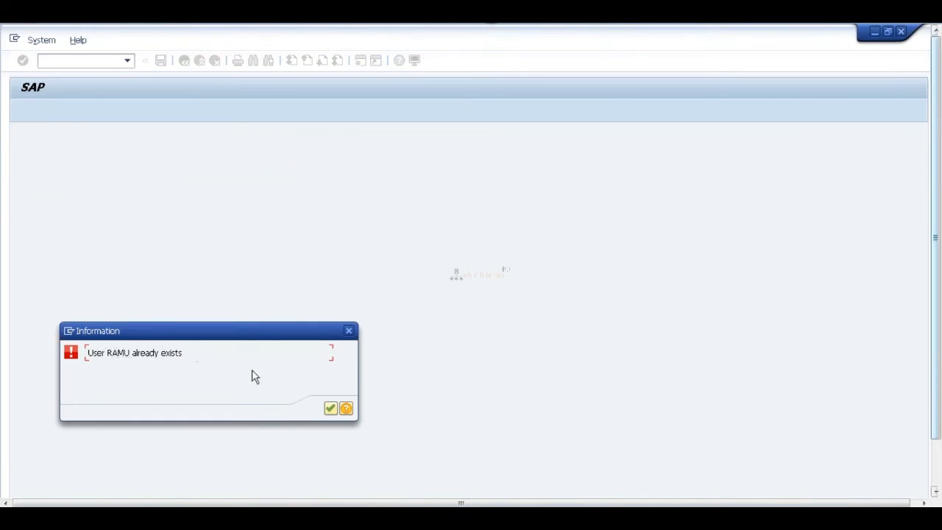
{"action": "left_click", "coordinate": [331, 407]}
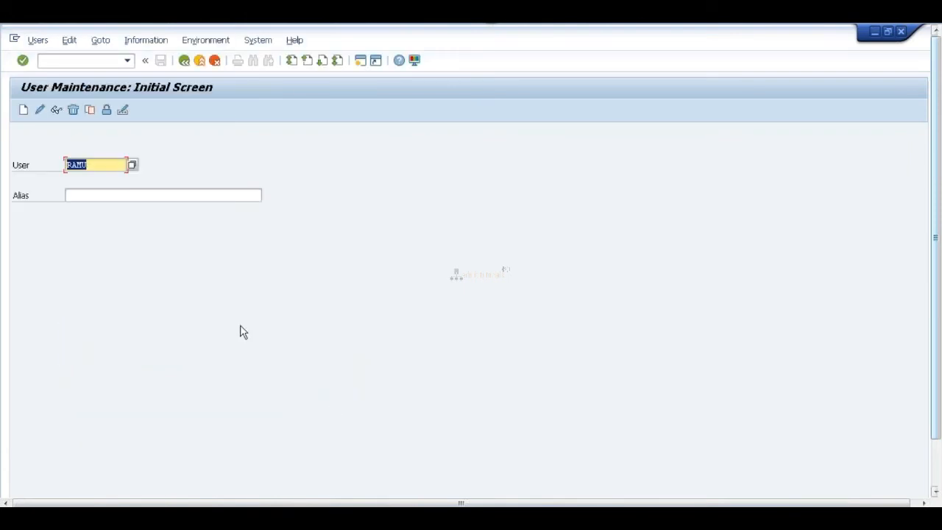
{"action": "left_click", "coordinate": [97, 164]}
{"action": "key", "text": "BackSpace"}
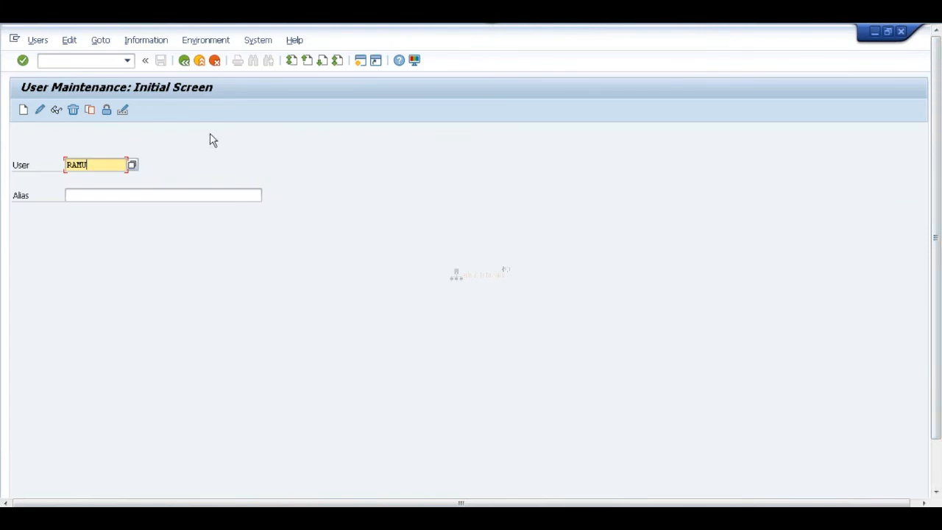
- Delete user RAMU along with its mail user, then switch to the SAP Security presentation
{"action": "left_click", "coordinate": [73, 111]}
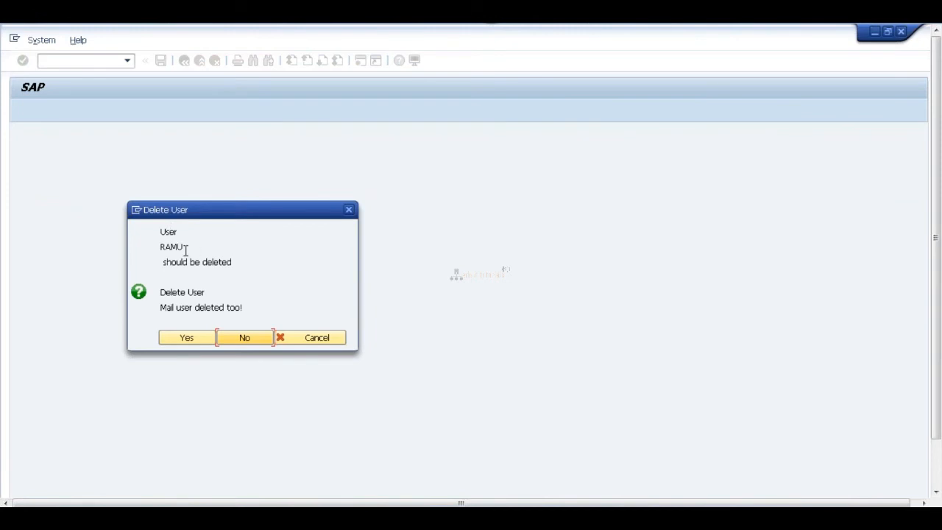
{"action": "left_click", "coordinate": [192, 340]}
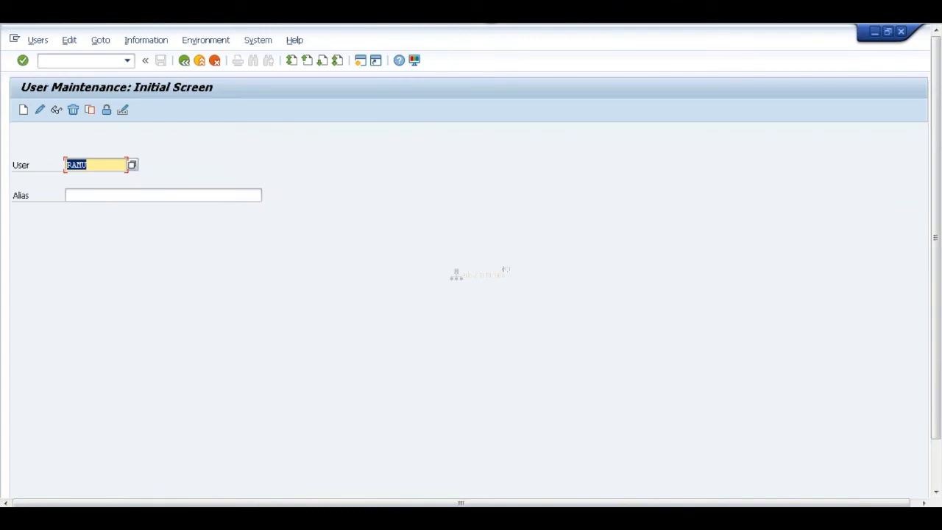
{"action": "key", "text": "alt+Tab"}
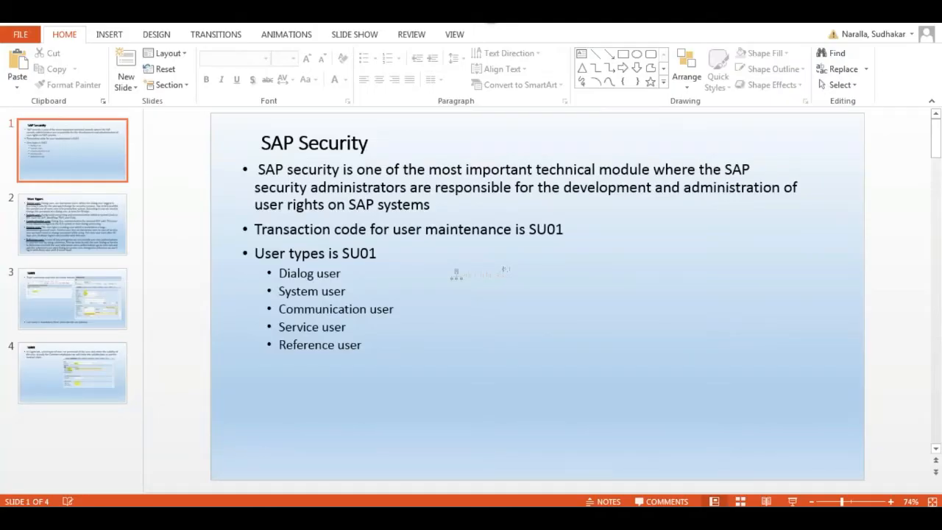
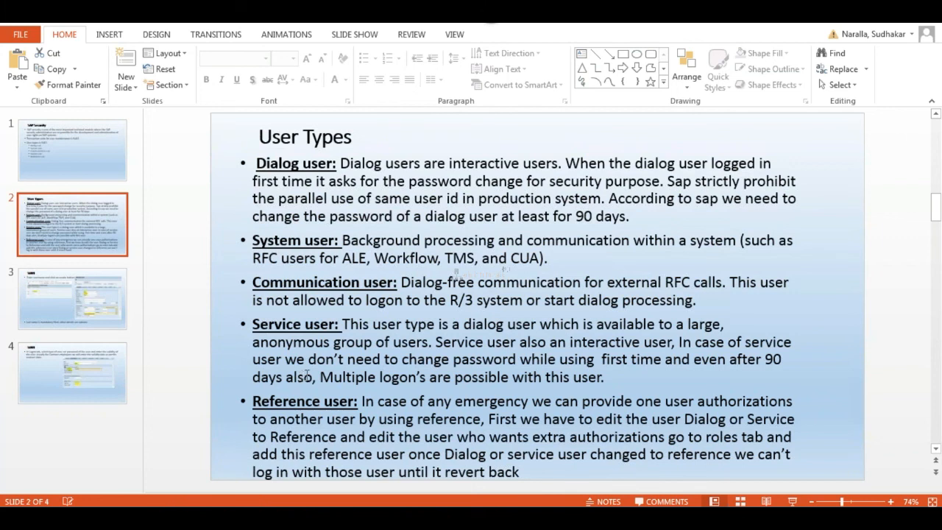
- Click into the body text of the User Types slide
{"action": "left_click", "coordinate": [606, 377]}
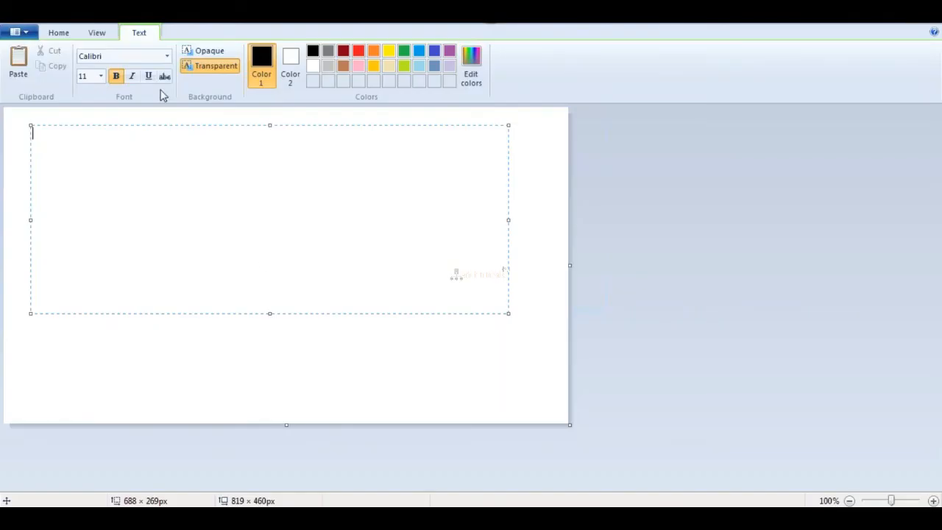
- Draw a new Paint text box and type the heading 'RAMU ---> SERVICE USER TYPE'
{"action": "left_click", "coordinate": [57, 33]}
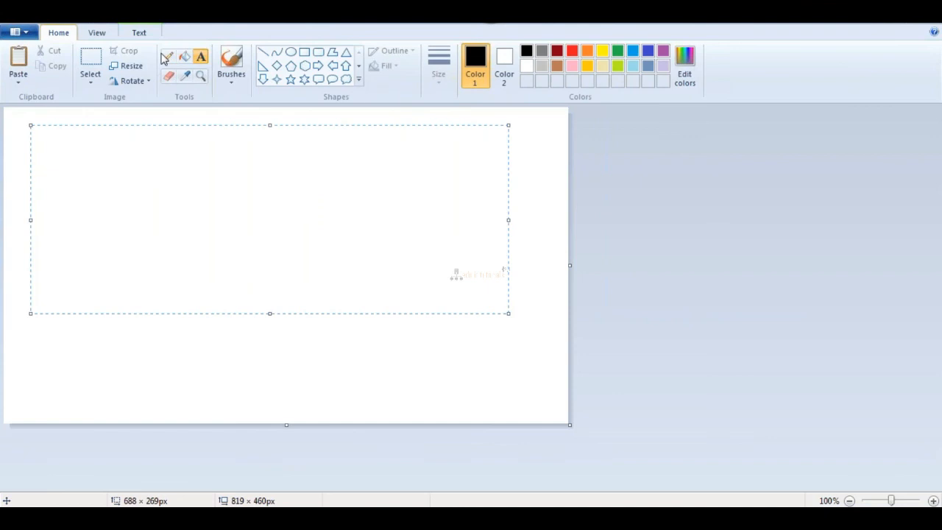
{"action": "left_click", "coordinate": [199, 58]}
{"action": "left_click_drag", "start_coordinate": [89, 139], "coordinate": [398, 310]}
{"action": "type", "text": "RAMU"}
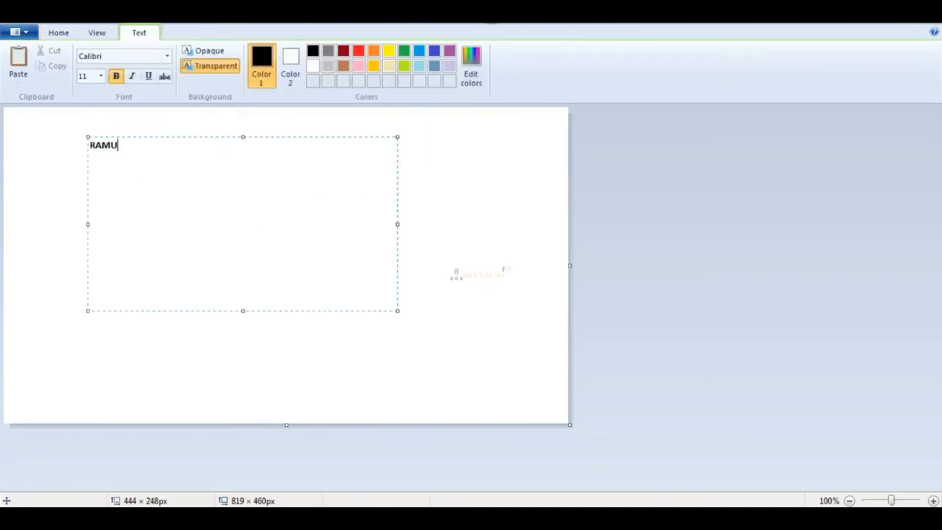
{"action": "type", "text": " ---> SERCICE USER TYPe"}
{"action": "key", "text": "Return"}
{"action": "key", "text": "BackSpace"}
{"action": "key", "text": "BackSpace"}
{"action": "type", "text": "E"}
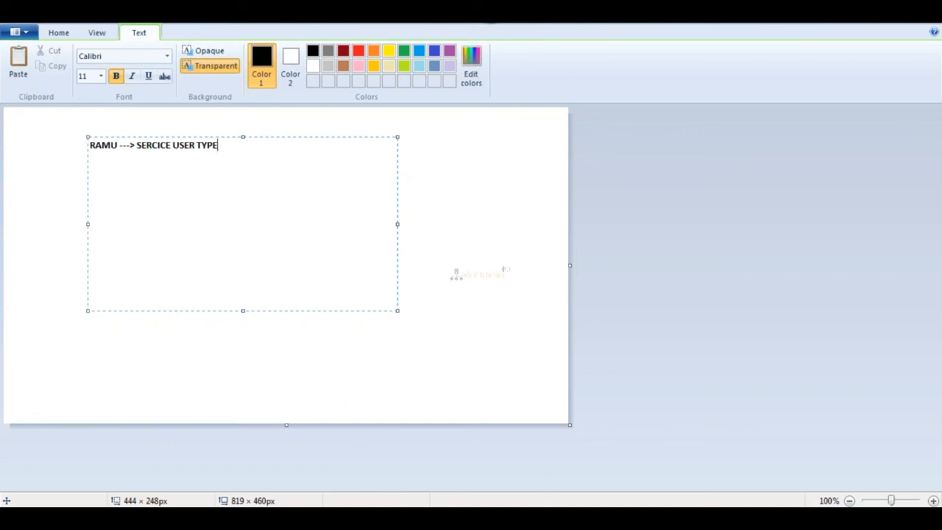
- Add lines giving the initial password and user RAMU with its password
{"action": "key", "text": "Return"}
{"action": "key", "text": "Return"}
{"action": "key", "text": "Return"}
{"action": "key", "text": "Return"}
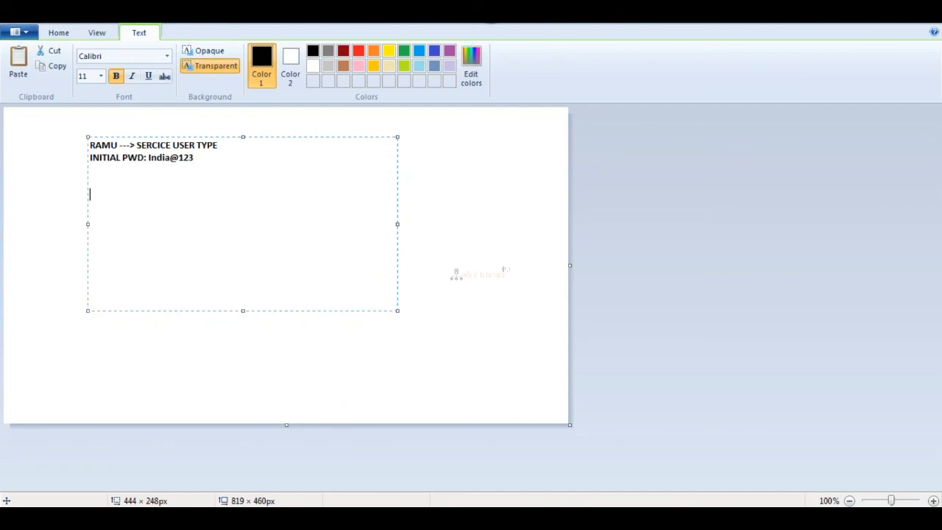
{"action": "key", "text": "Return"}
{"action": "key", "text": "BackSpace"}
{"action": "key", "text": "BackSpace"}
{"action": "key", "text": "Return"}
{"action": "key", "text": "Return"}
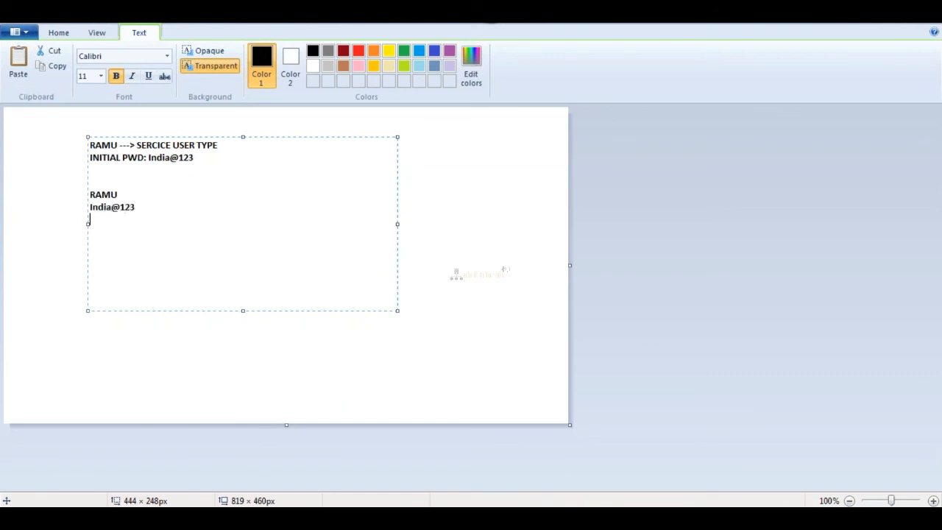
- Note the user goes to trainees and SAP GUI logon never asks for a password change; widen the box
{"action": "type", "text": "to you (hari, balka"}
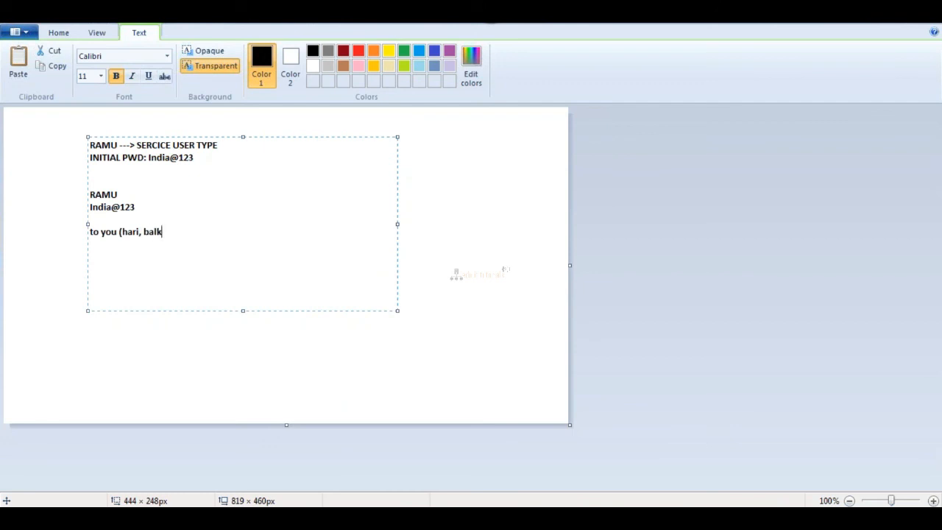
{"action": "key", "text": "BackSpace"}
{"action": "key", "text": "BackSpace"}
{"action": "type", "text": "a, mujahid)"}
{"action": "key", "text": "Return"}
{"action": "key", "text": "Return"}
{"action": "type", "text": "thru SAP G"}
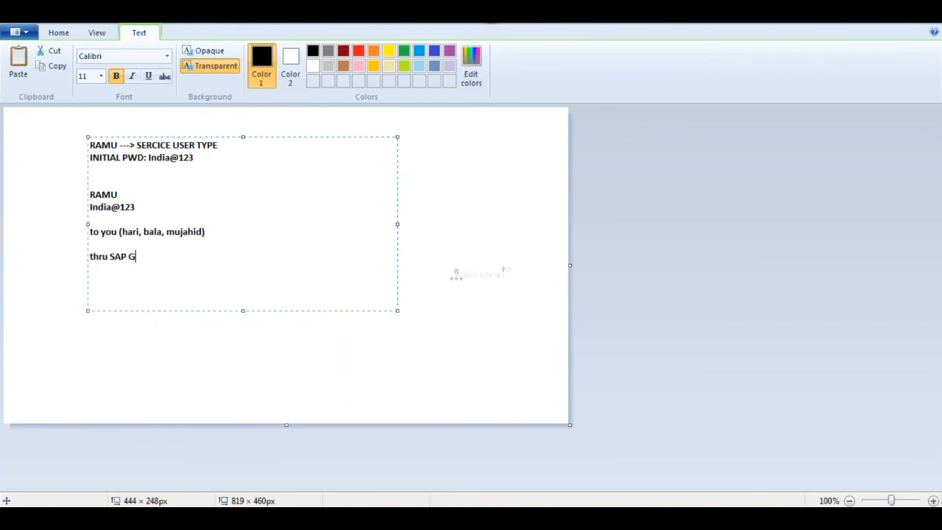
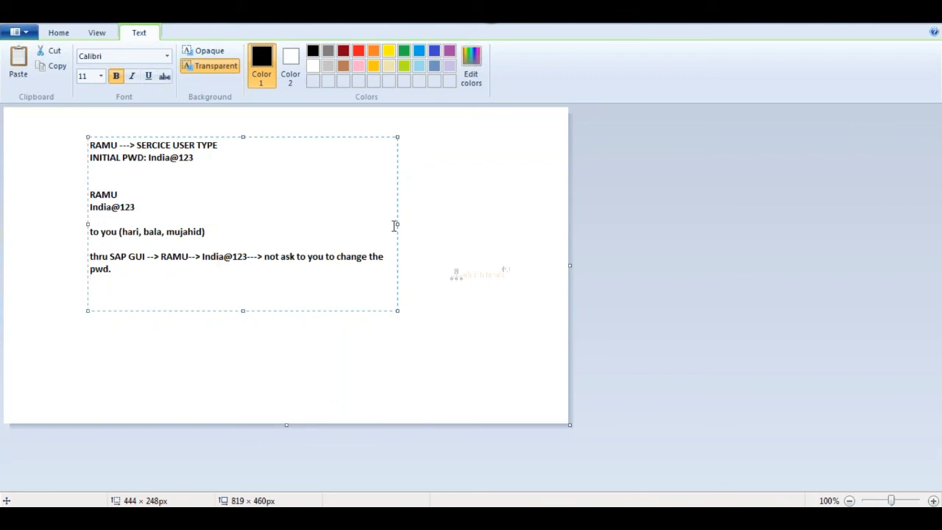
{"action": "left_click_drag", "start_coordinate": [396, 224], "coordinate": [484, 224]}
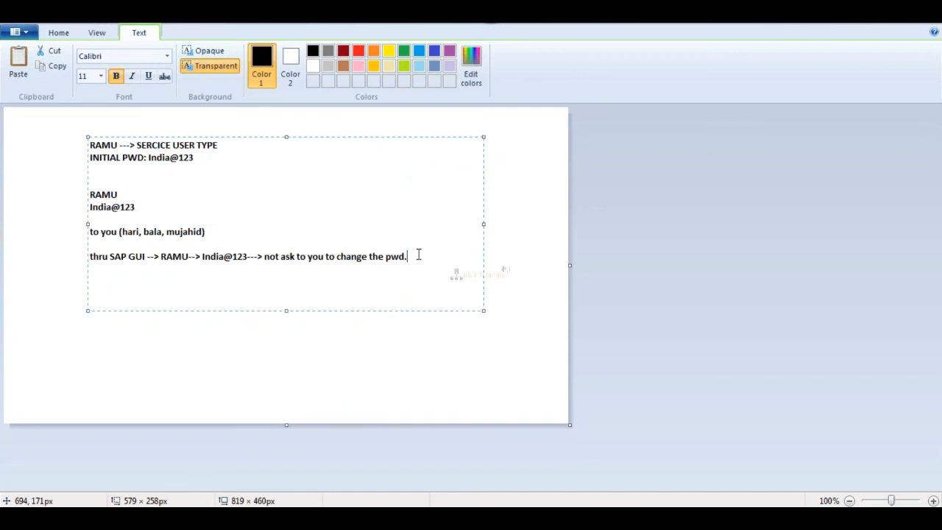
- Add the line 'MULTI LOGON is possible' and start a new line below it
{"action": "type", "text": "MULTI LOGON"}
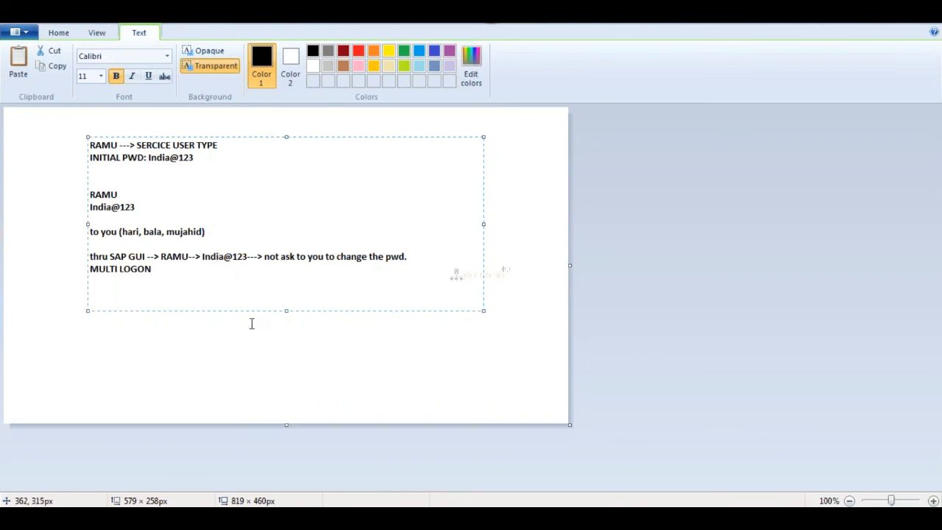
{"action": "type", "text": "is possible"}
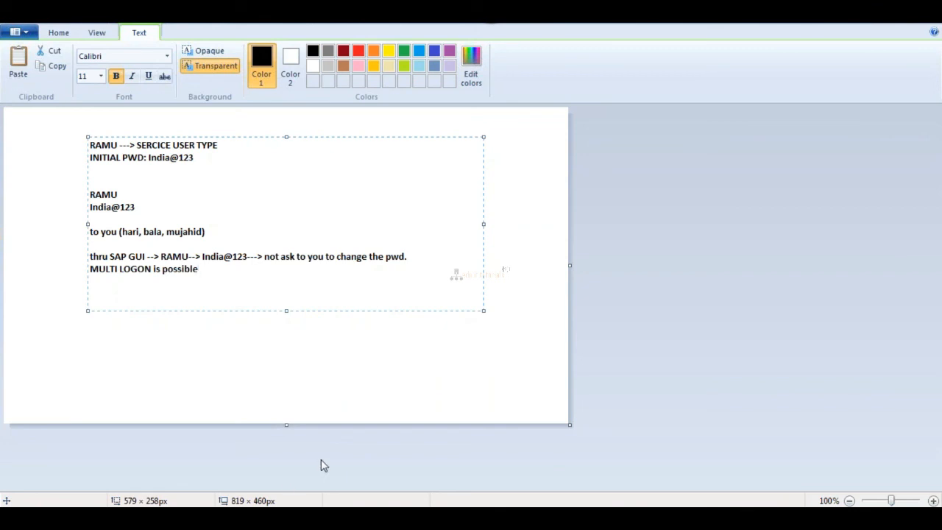
{"action": "key", "text": "alt+Tab"}
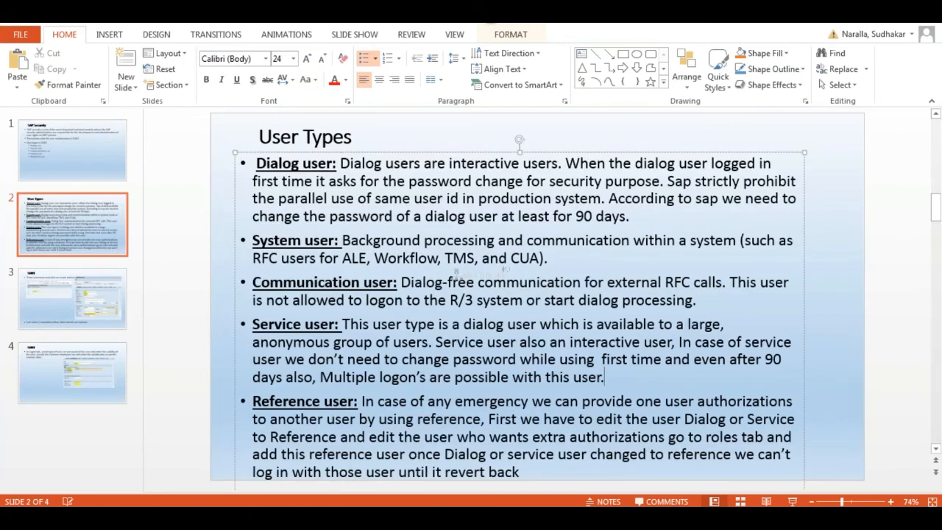
{"action": "left_click", "coordinate": [353, 518]}
{"action": "key", "text": "Return"}
{"action": "key", "text": "Return"}
{"action": "key", "text": "Return"}
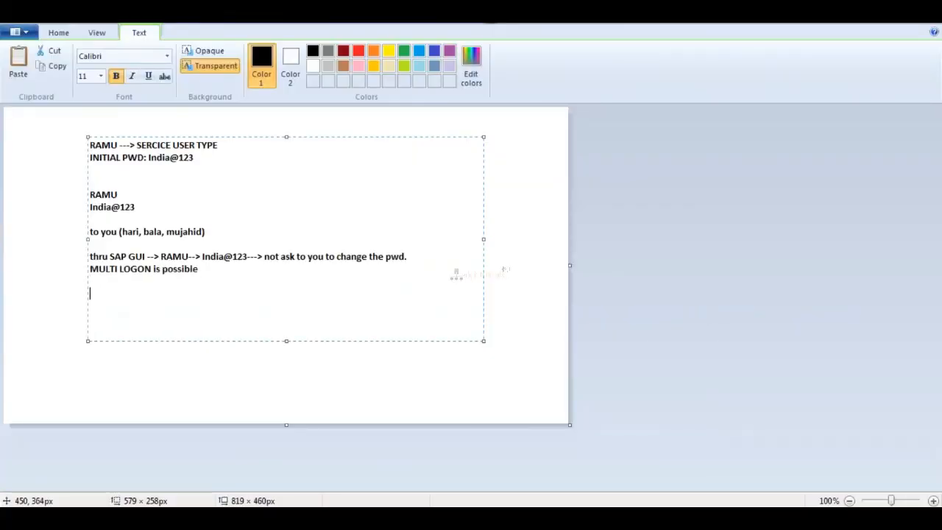
- Add the lines 'User id: RAMU' and the password line
{"action": "type", "text": "RAMU--->"}
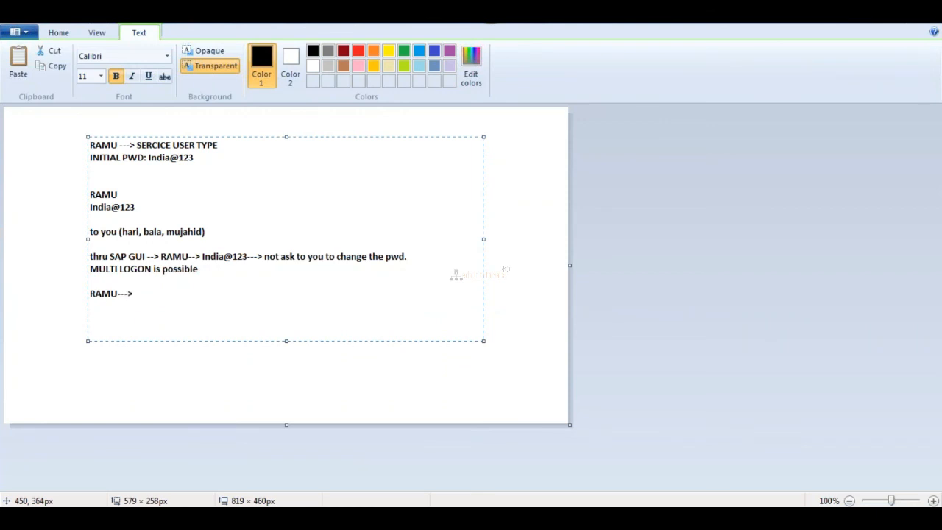
{"action": "key", "text": "BackSpace"}
{"action": "key", "text": "BackSpace"}
{"action": "key", "text": "BackSpace"}
{"action": "key", "text": "BackSpace"}
{"action": "key", "text": "BackSpace"}
{"action": "key", "text": "BackSpace"}
{"action": "key", "text": "BackSpace"}
{"action": "key", "text": "BackSpace"}
{"action": "type", "text": "User id: RAMU"}
{"action": "key", "text": "Return"}
{"action": "type", "text": "P"}
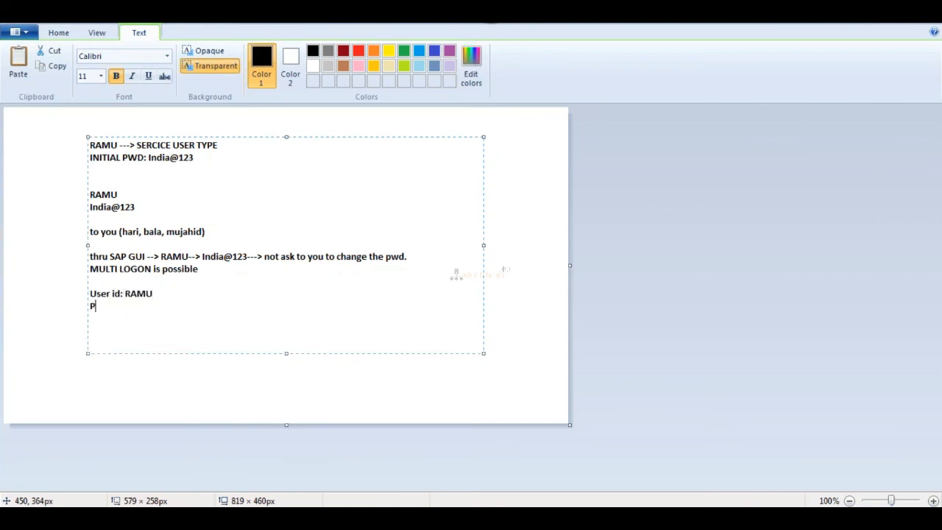
{"action": "key", "text": "Return"}
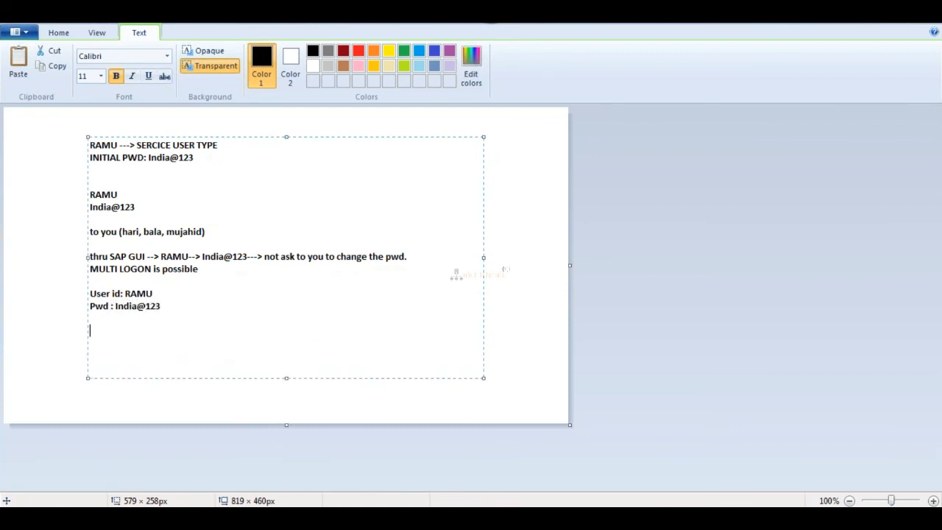
- Add 'first time' and a line saying RAMU's first logon asks to change to a Master pwd
{"action": "type", "text": "firt"}
{"action": "key", "text": "BackSpace"}
{"action": "type", "text": "st time"}
{"action": "key", "text": "Return"}
{"action": "type", "text": "RAMU -->"}
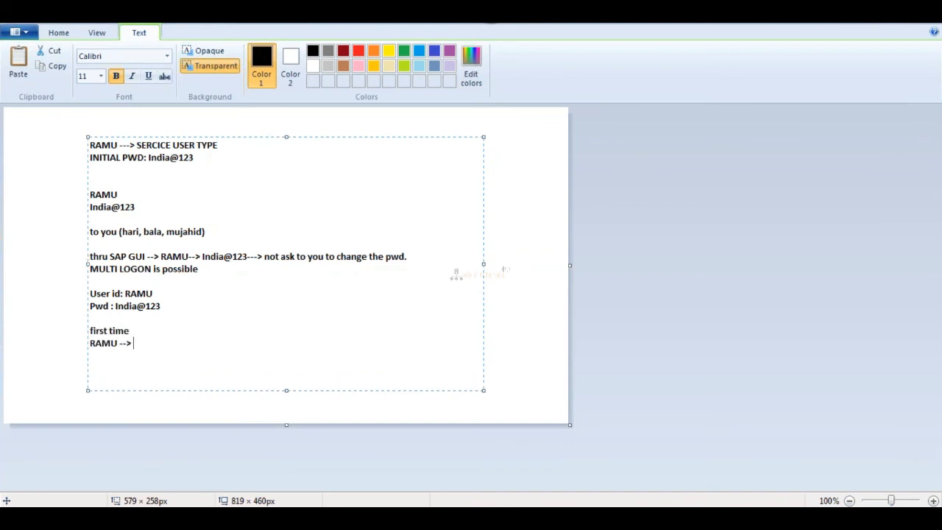
{"action": "key", "text": "ctrl+z"}
{"action": "key", "text": "ctrl+y"}
{"action": "key", "text": "BackSpace"}
{"action": "key", "text": "BackSpace"}
{"action": "type", "text": "23--> ask m"}
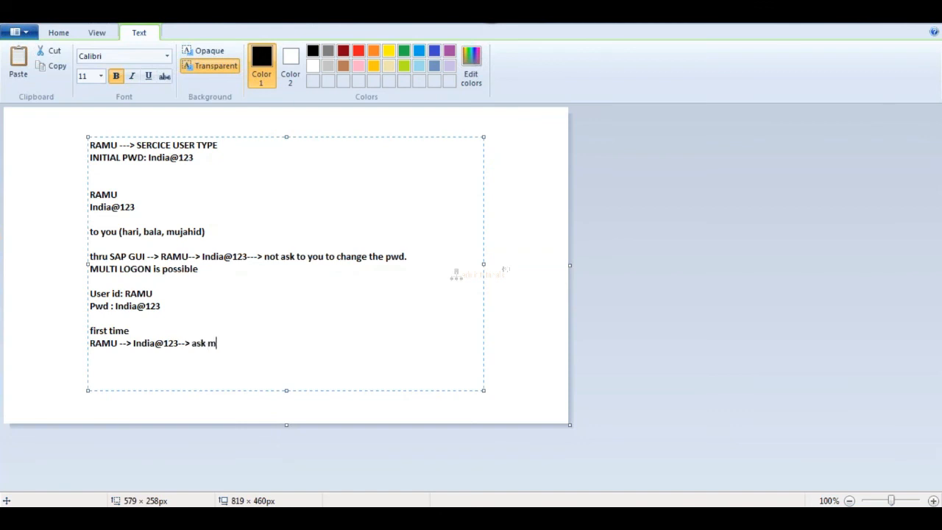
{"action": "type", "text": "e to change the pwd -->"}
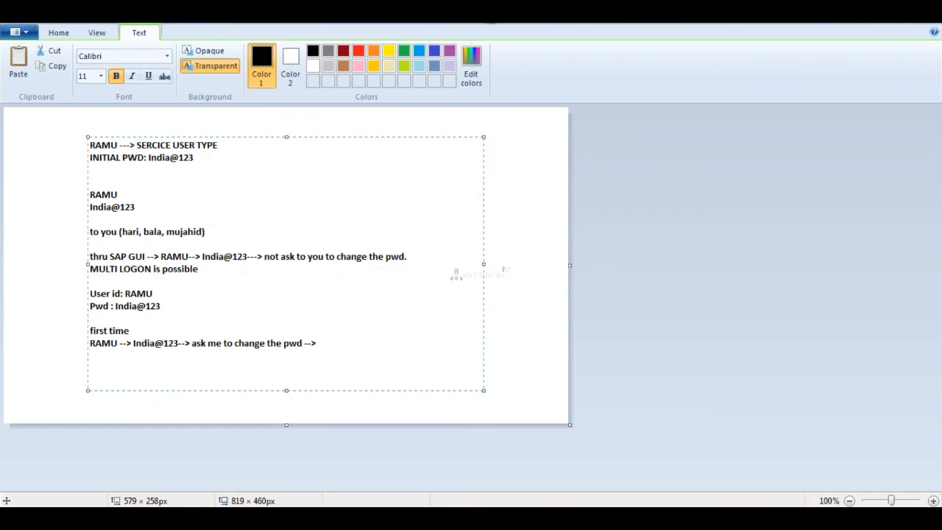
{"action": "type", "text": "Master pwd."}
- Add two RAMU Master pwd lines: '1 Session / 1 log on' and 'POPUP message'
{"action": "key", "text": "Return"}
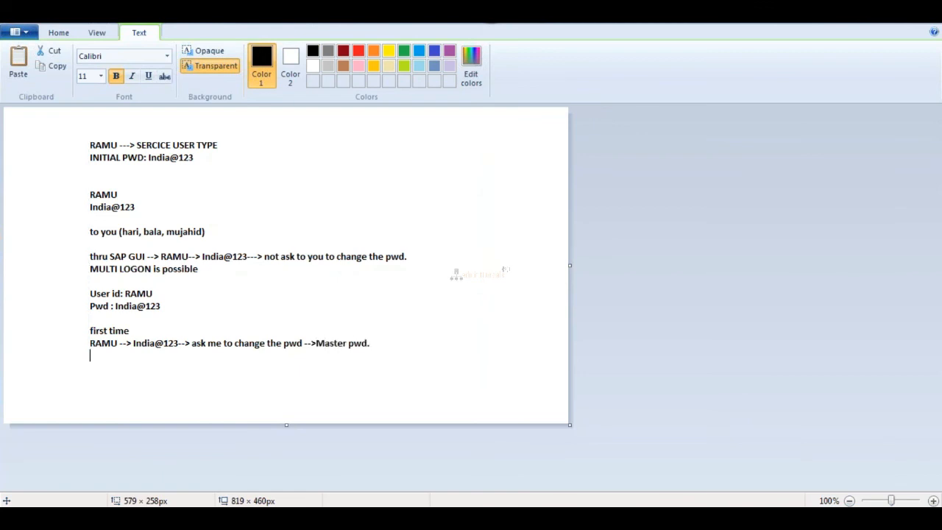
{"action": "type", "text": "RAMU --> Master ow"}
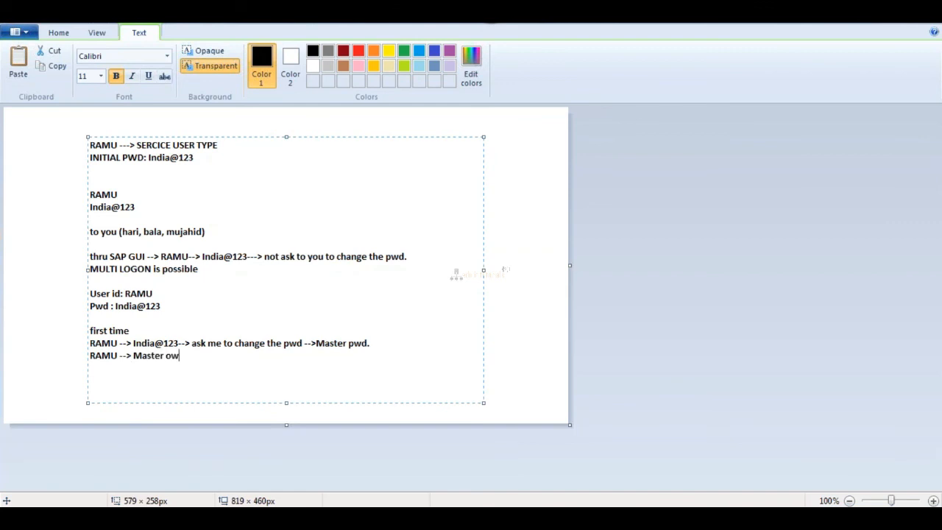
{"action": "key", "text": "BackSpace"}
{"action": "key", "text": "BackSpace"}
{"action": "type", "text": "pwd--------------> 1 Session / 1 l"}
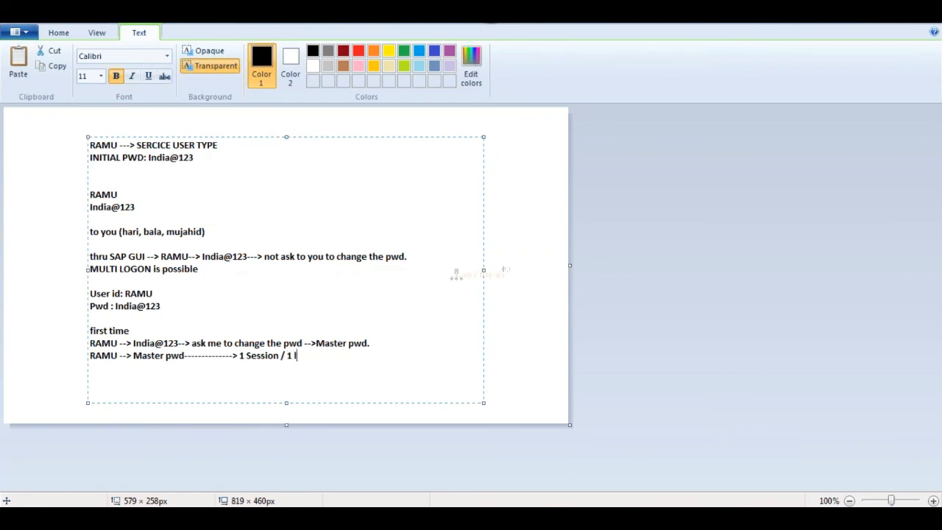
{"action": "type", "text": "og on"}
{"action": "key", "text": "Return"}
{"action": "type", "text": "Ramu"}
{"action": "key", "text": "BackSpace"}
{"action": "key", "text": "BackSpace"}
{"action": "key", "text": "BackSpace"}
{"action": "type", "text": "AMU --> Master "}
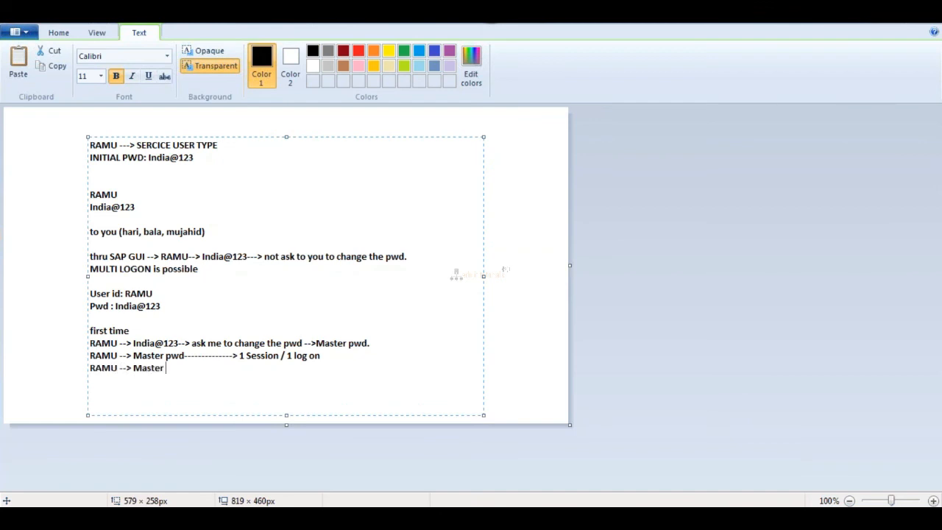
{"action": "type", "text": "pwd---------------->"}
{"action": "type", "text": "POPUP me"}
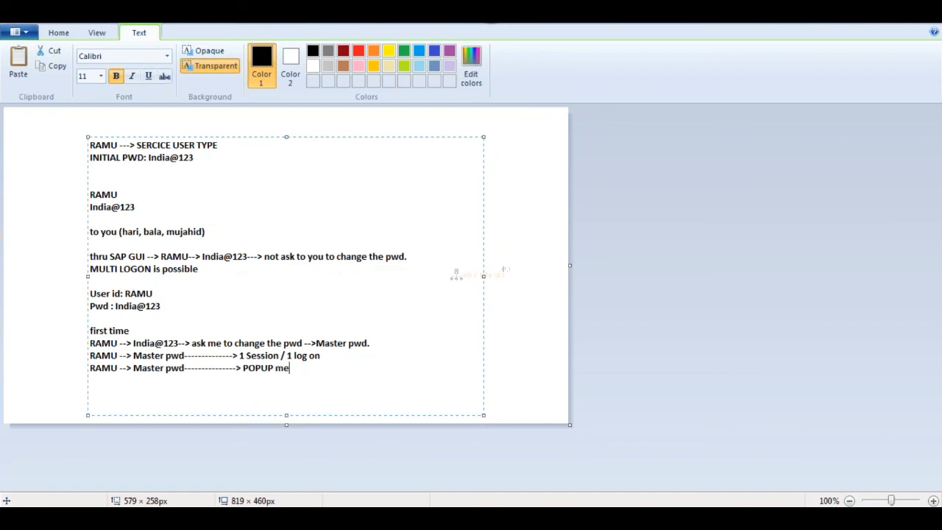
{"action": "type", "text": "ssage"}
- In SU01, check the current session's system and user details from the status bar
{"action": "left_click", "coordinate": [318, 518]}
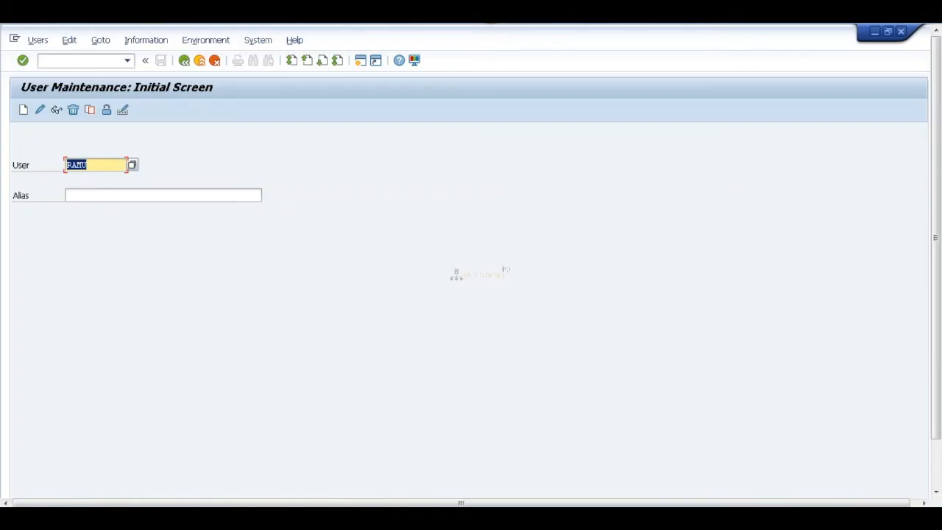
{"action": "left_click", "coordinate": [939, 467]}
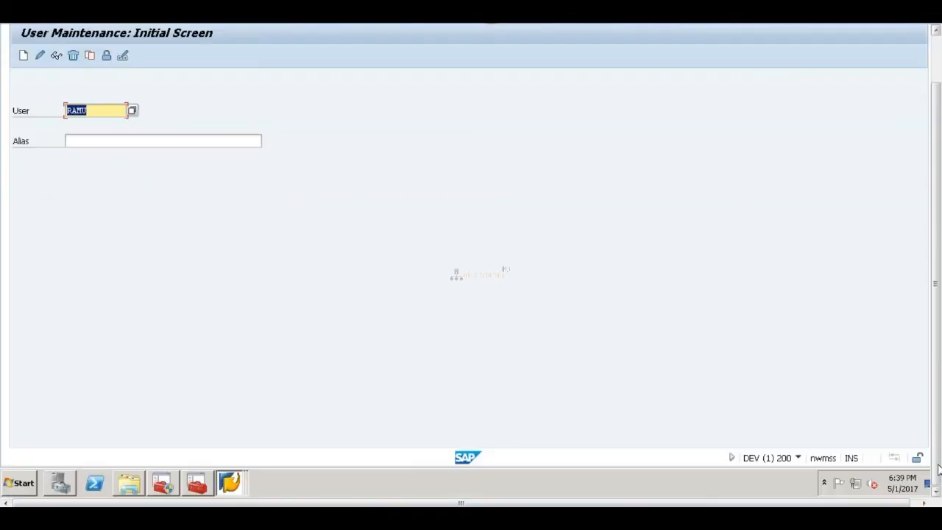
{"action": "left_click", "coordinate": [799, 458]}
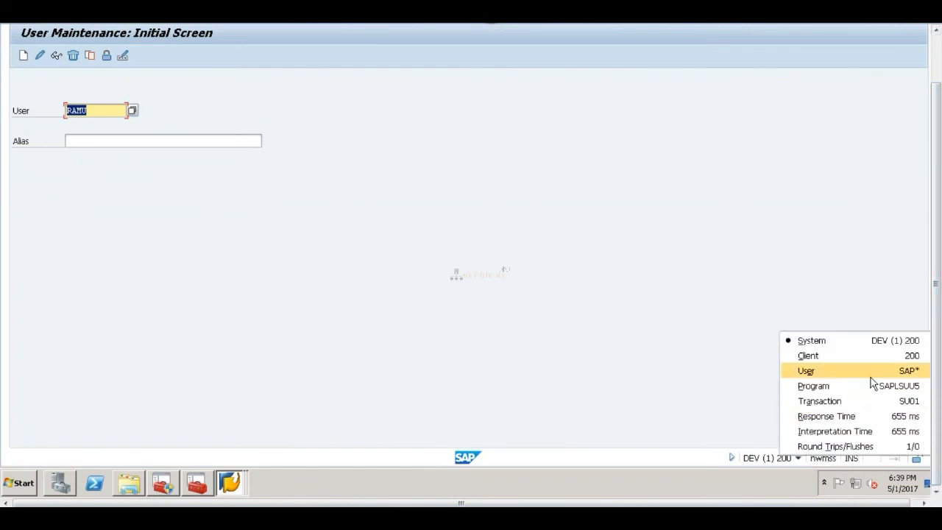
{"action": "left_click", "coordinate": [731, 388]}
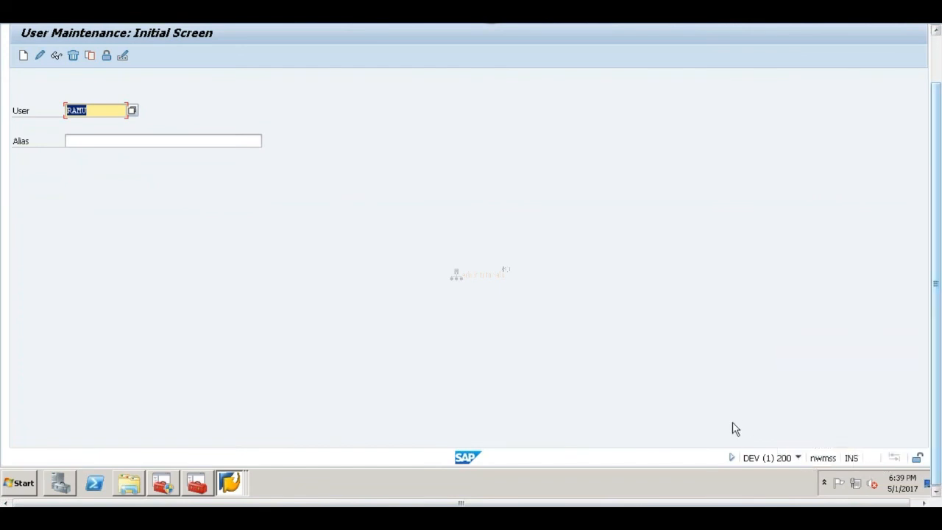
- Replace RAMU with bala in the User field and display the record
{"action": "left_click", "coordinate": [936, 78]}
{"action": "type", "text": "RA"}
{"action": "key", "text": "BackSpace"}
{"action": "key", "text": "BackSpace"}
{"action": "type", "text": "bala"}
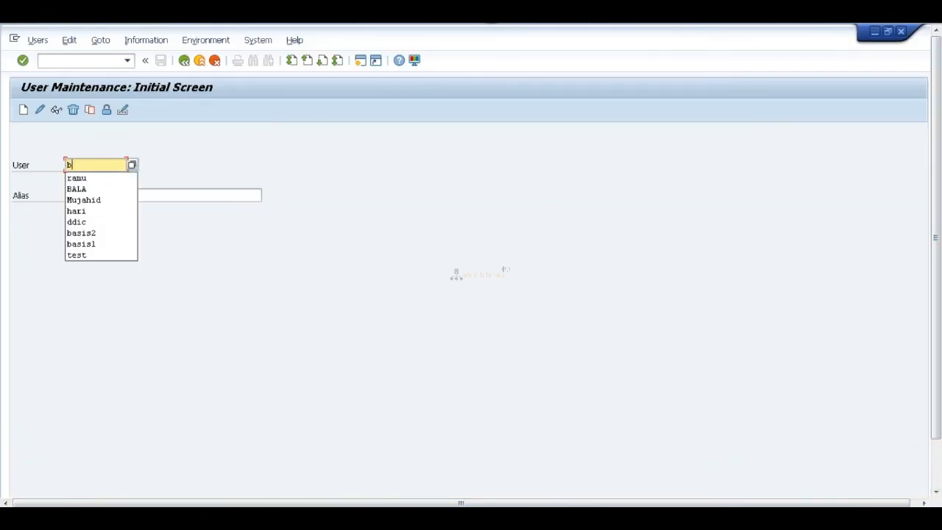
{"action": "left_click", "coordinate": [58, 110]}
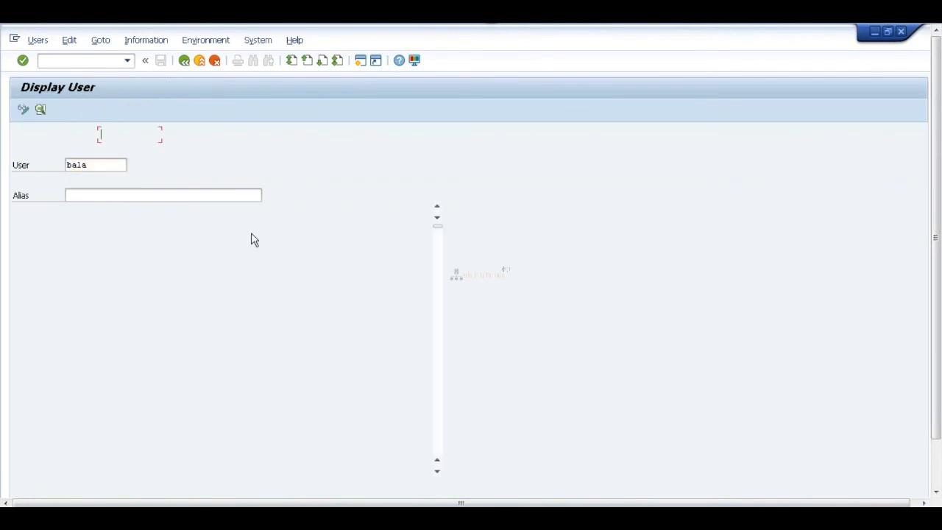
{"action": "left_click", "coordinate": [937, 473]}
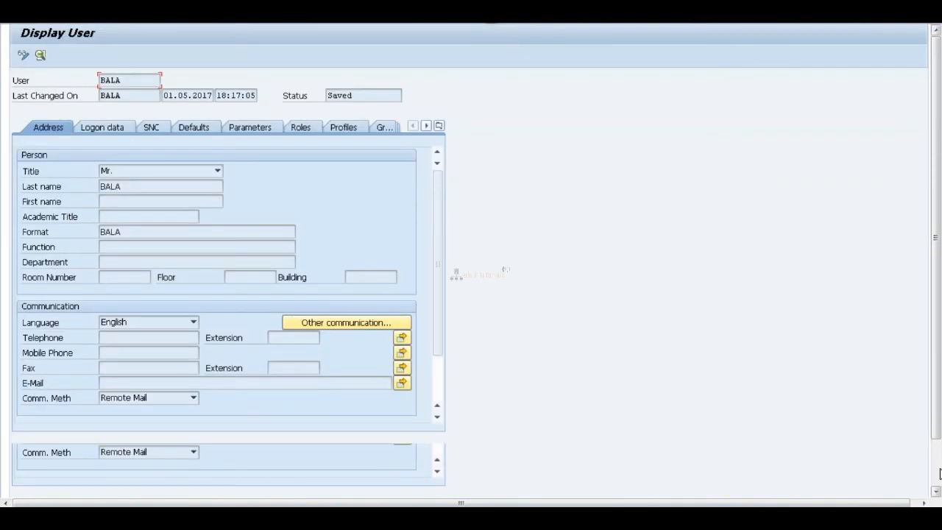
{"action": "left_click", "coordinate": [228, 484]}
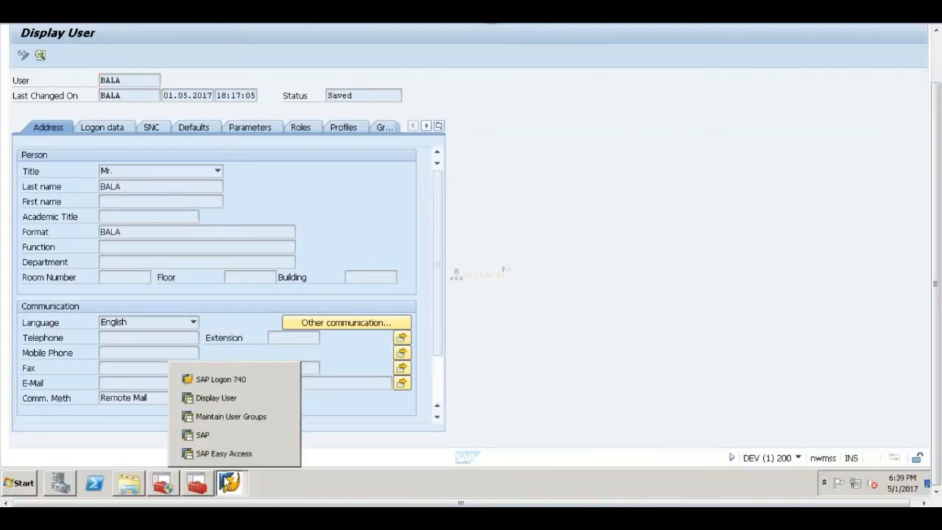
- In SAP Logon, enter client 200, user bala and language EN and submit
{"action": "left_click", "coordinate": [219, 387]}
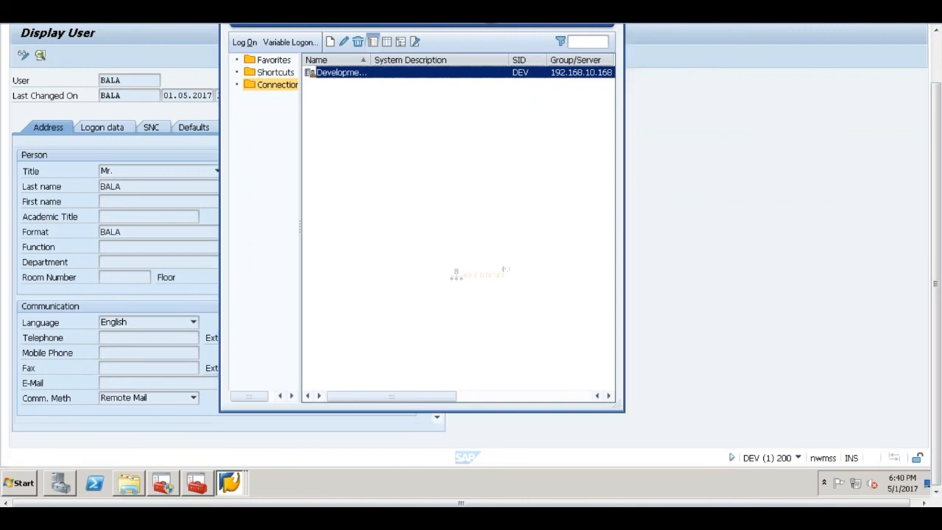
{"action": "key", "text": "shift+Tab"}
{"action": "key", "text": "BackSpace"}
{"action": "type", "text": "200"}
{"action": "key", "text": "Tab"}
{"action": "type", "text": "b"}
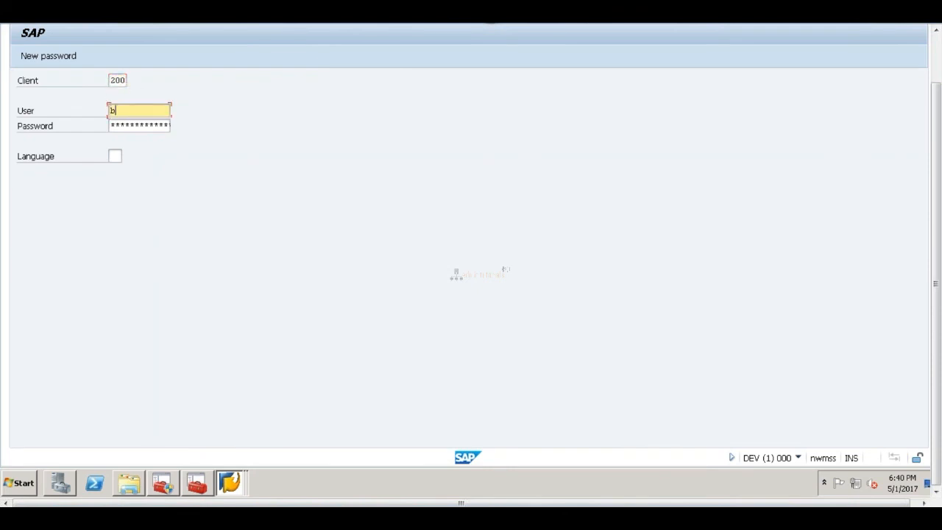
{"action": "type", "text": "ala"}
{"action": "key", "text": "Tab"}
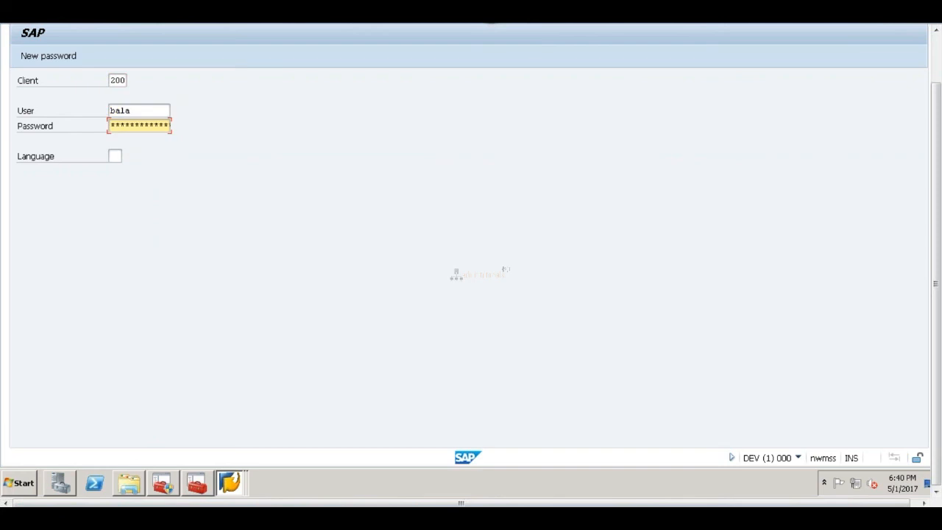
{"action": "key", "text": "shift+Tab"}
{"action": "key", "text": "Tab"}
{"action": "key", "text": "Tab"}
{"action": "type", "text": "EN"}
{"action": "key", "text": "Return"}
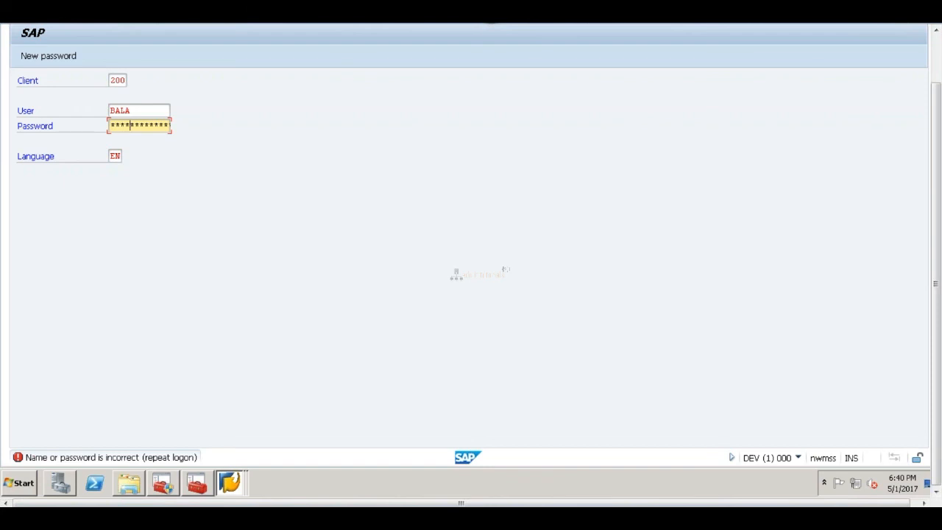
- Re-enter the password after the logon error and resubmit
{"action": "key", "text": "BackSpace"}
{"action": "key", "text": "BackSpace"}
{"action": "key", "text": "BackSpace"}
{"action": "key", "text": "shift+Tab"}
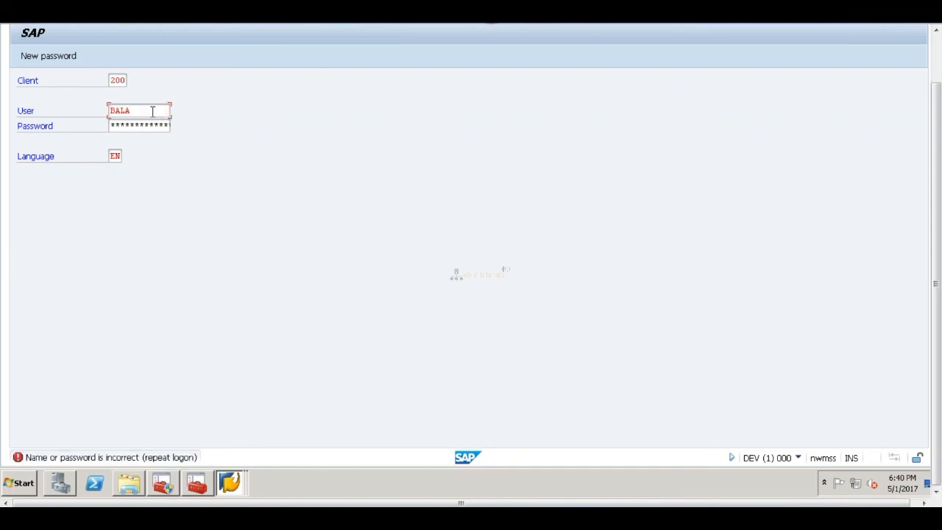
{"action": "key", "text": "Tab"}
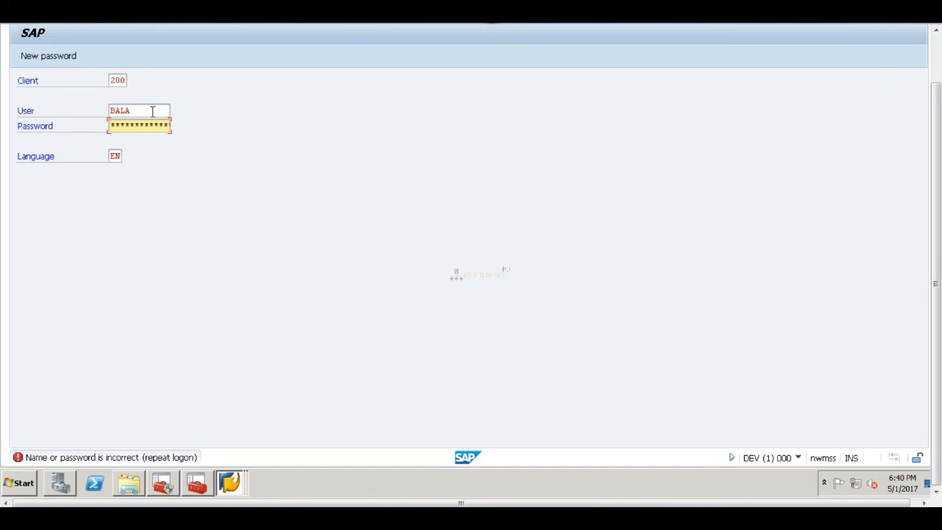
{"action": "type", "text": "********"}
{"action": "key", "text": "Return"}
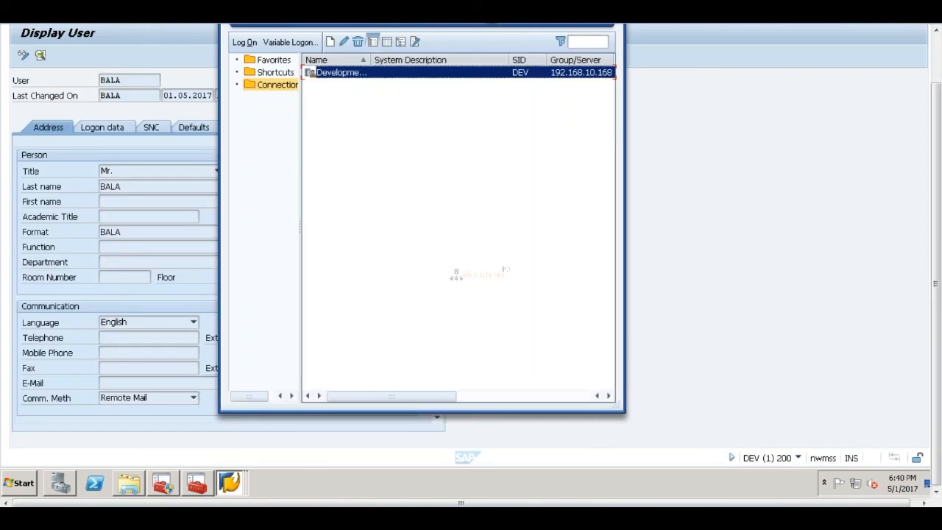
- Open a new Development connection and log on to client 200 as bala, language en
{"action": "double_click", "coordinate": [333, 77]}
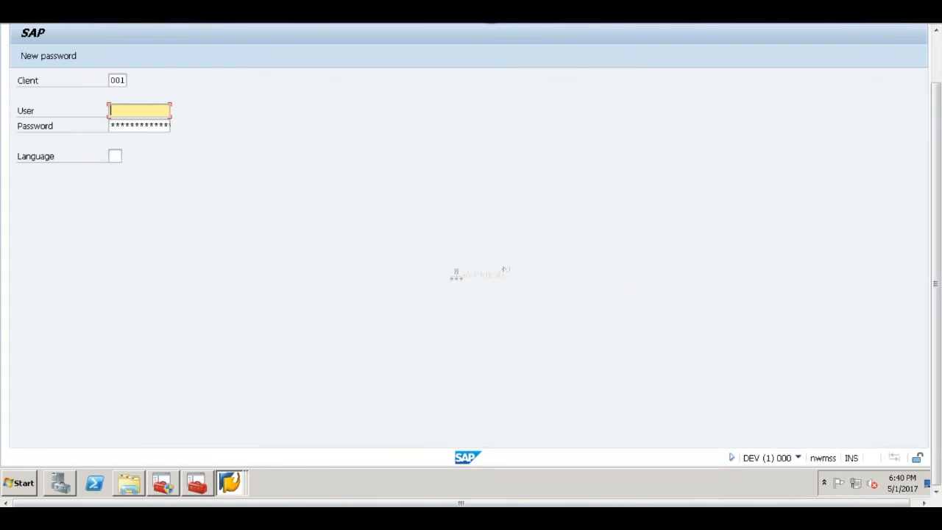
{"action": "key", "text": "shift+Tab"}
{"action": "type", "text": "200"}
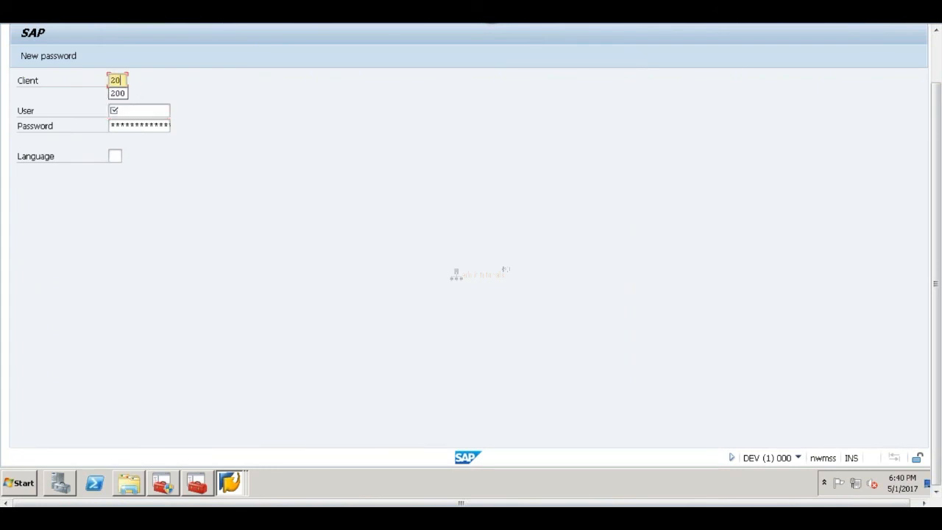
{"action": "key", "text": "Tab"}
{"action": "type", "text": "bala"}
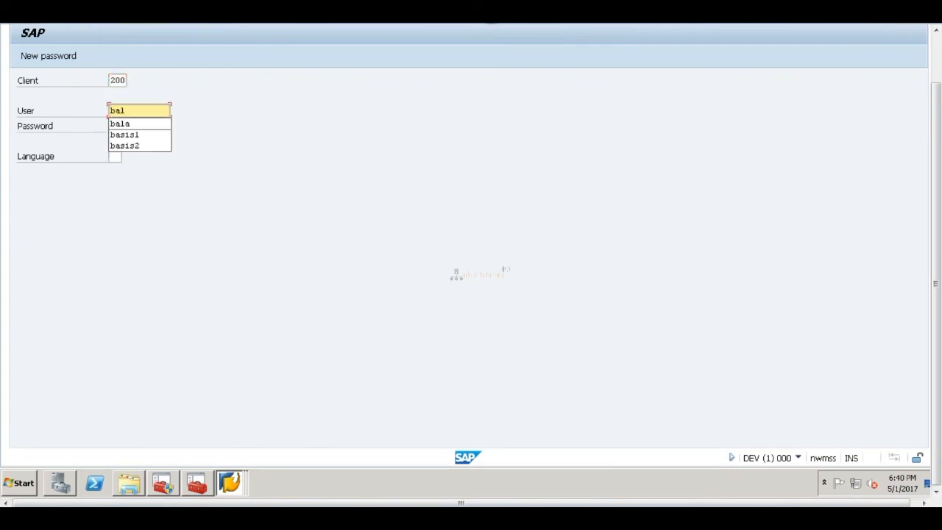
{"action": "key", "text": "Tab"}
{"action": "key", "text": "shift+Tab"}
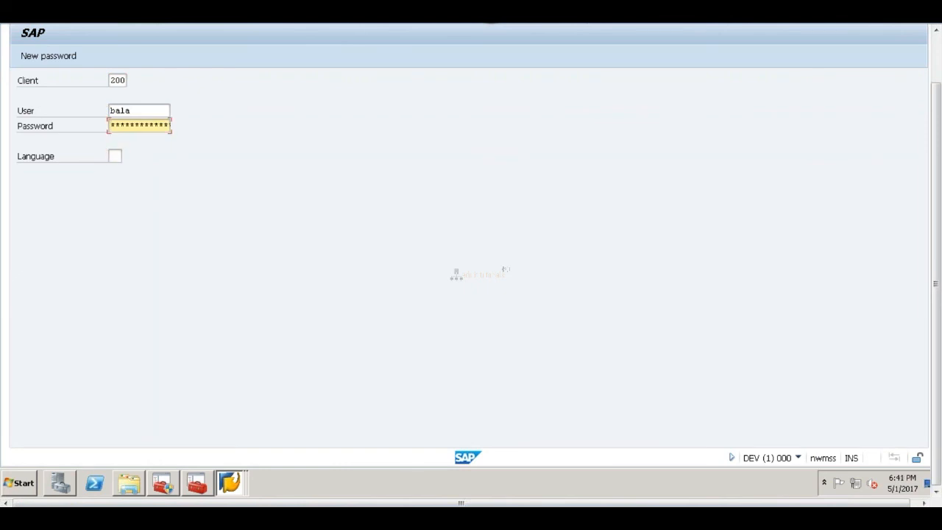
{"action": "type", "text": "******"}
{"action": "key", "text": "Tab"}
{"action": "type", "text": "en"}
{"action": "key", "text": "Return"}
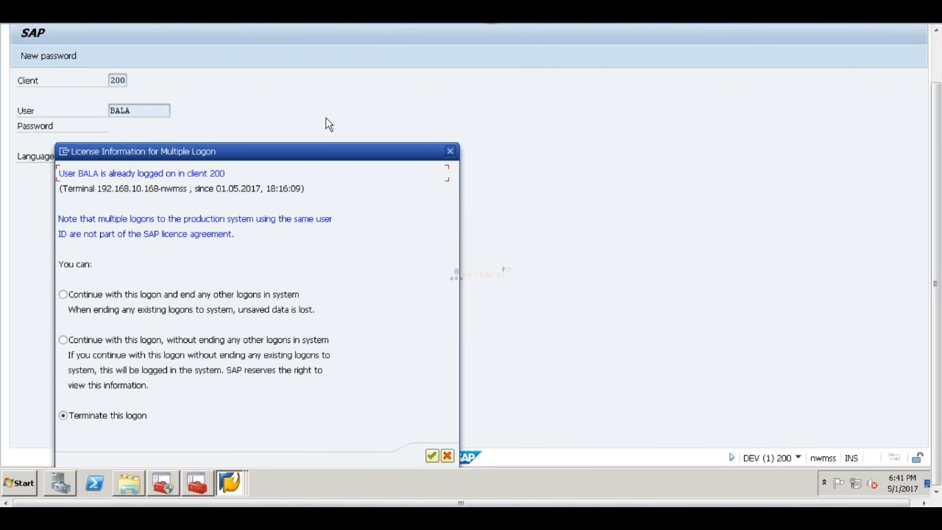
- Choose 'Continue with this logon and end any other logons' and confirm
{"action": "left_click_drag", "start_coordinate": [323, 152], "coordinate": [432, 99]}
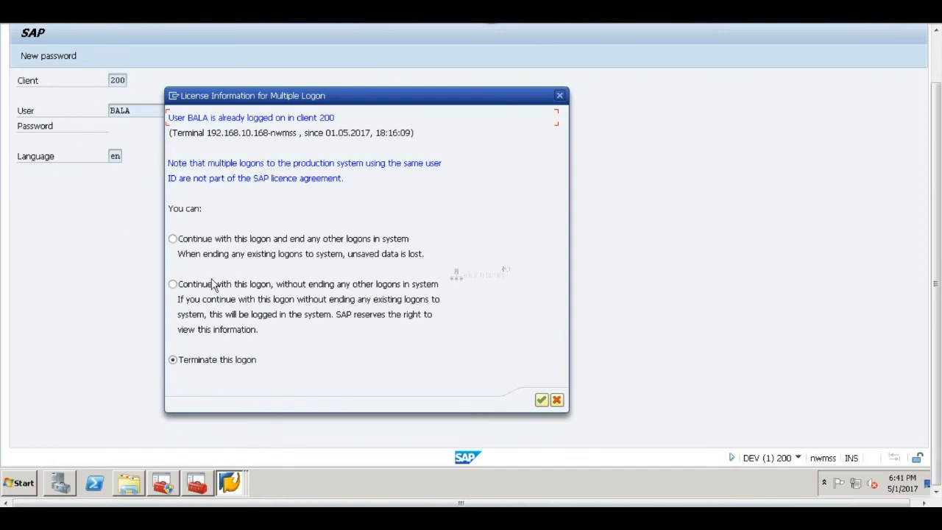
{"action": "left_click", "coordinate": [173, 240]}
{"action": "left_click", "coordinate": [174, 284]}
{"action": "left_click", "coordinate": [177, 240]}
{"action": "left_click", "coordinate": [542, 400]}
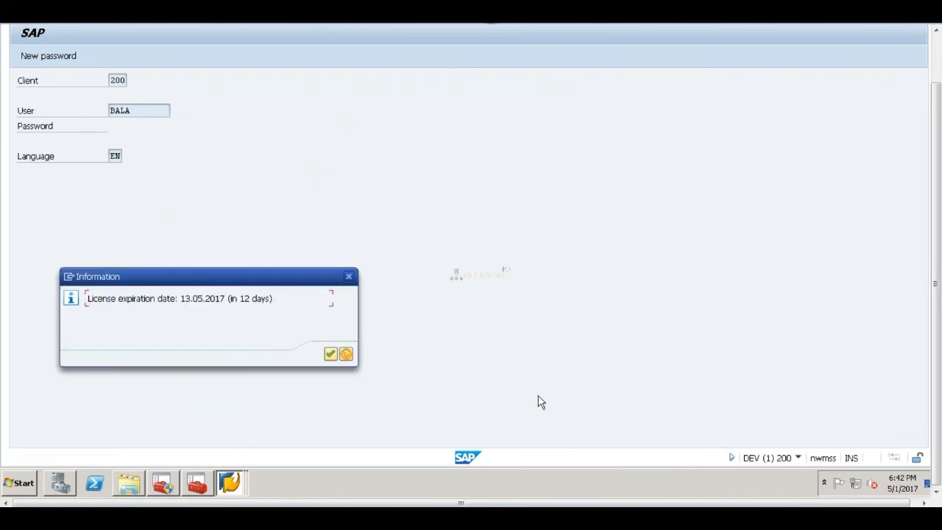
- Acknowledge the licence expiration notice and the 'User session closed by system' message
{"action": "left_click", "coordinate": [331, 355]}
{"action": "left_click", "coordinate": [235, 484]}
{"action": "left_click", "coordinate": [221, 453]}
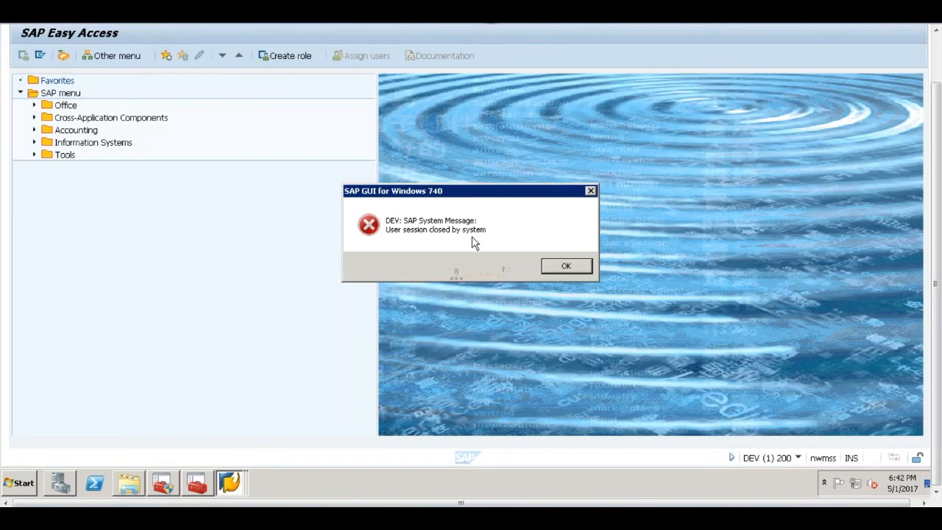
{"action": "left_click", "coordinate": [557, 270]}
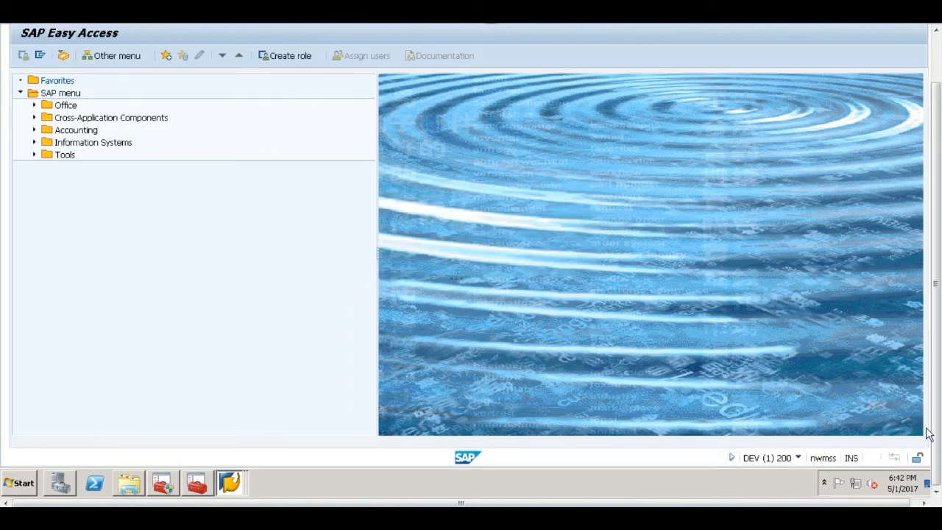
- Confirm the session is logged on as BALA, then return to the PowerPoint slide
{"action": "left_click", "coordinate": [798, 458]}
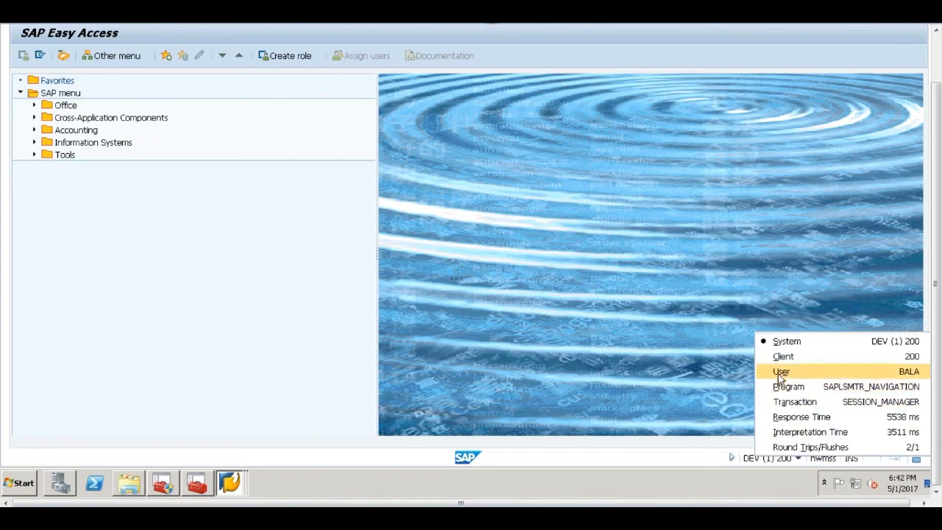
{"action": "left_click", "coordinate": [521, 348]}
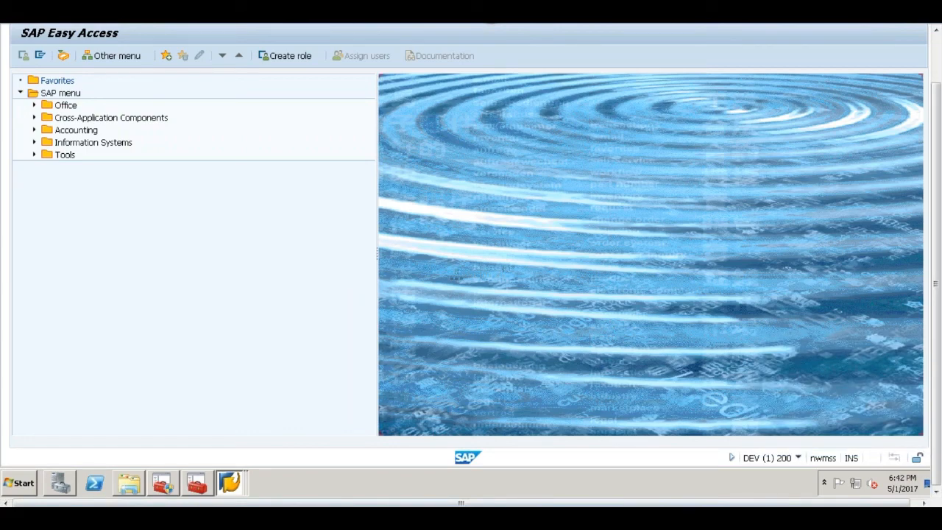
{"action": "key", "text": "alt+Tab"}
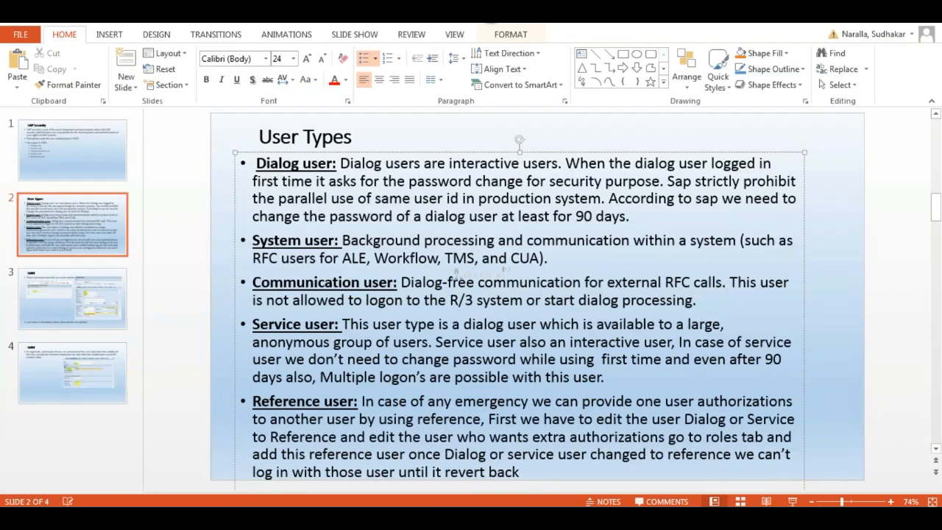